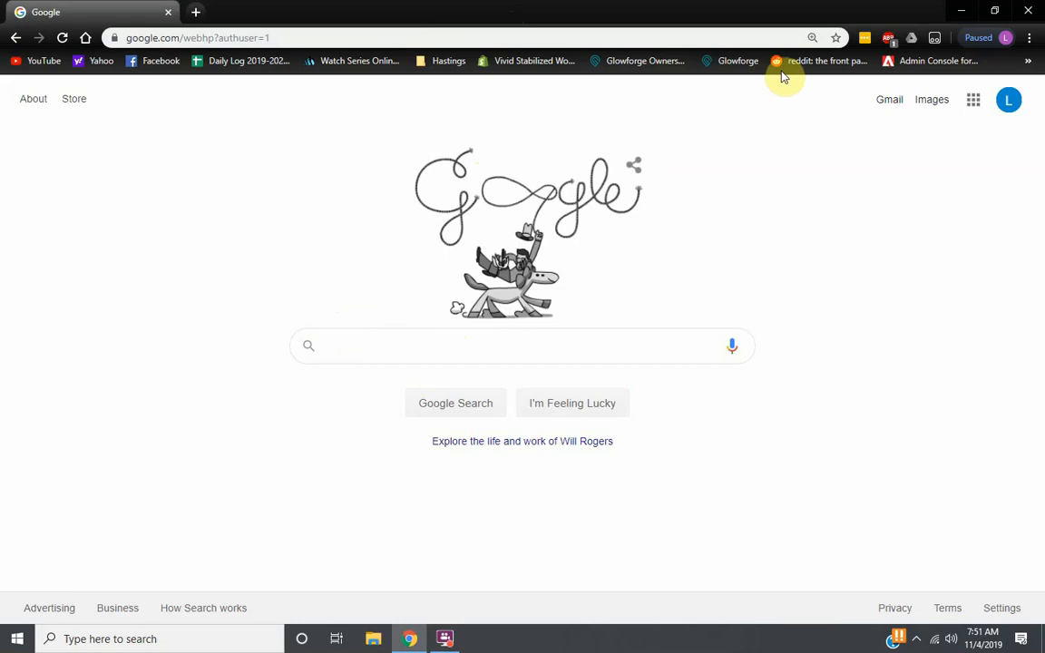
# Step: Open Google Drive from the Google home page
pyautogui.click(973, 99)
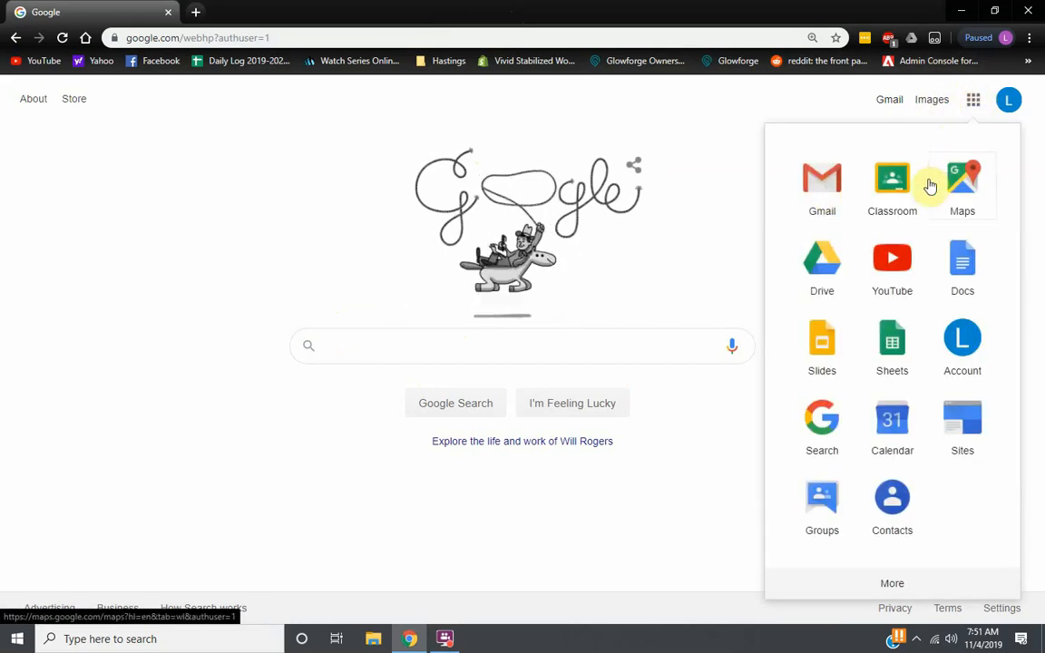
pyautogui.click(822, 270)
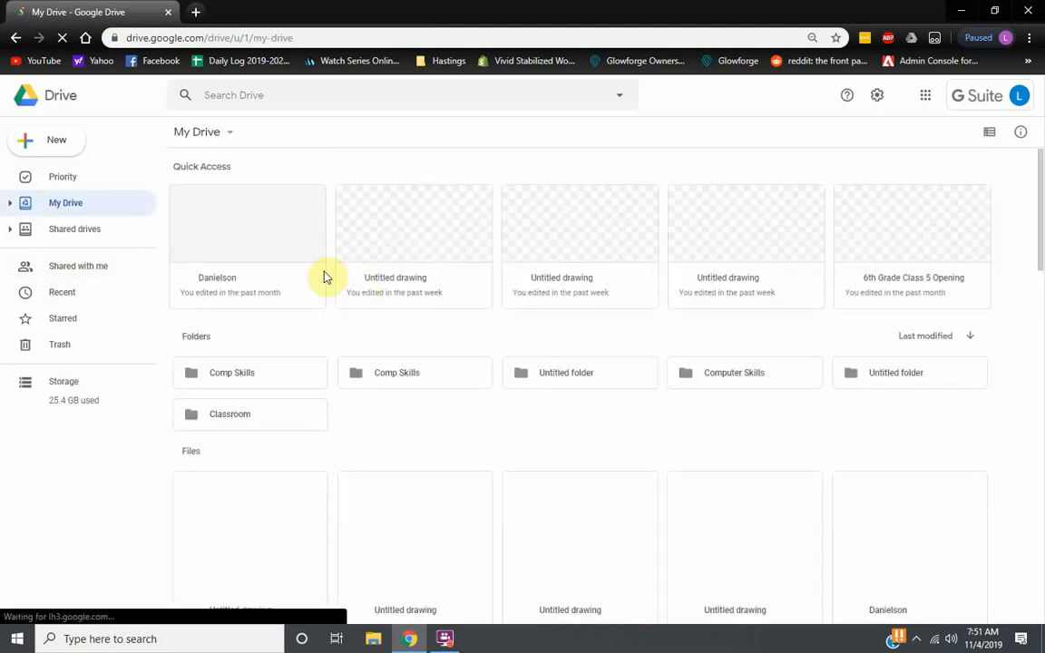
# Step: Look through the folders and files stored in My Drive, including the existing drawings
pyautogui.scroll(-3, 358, 290)
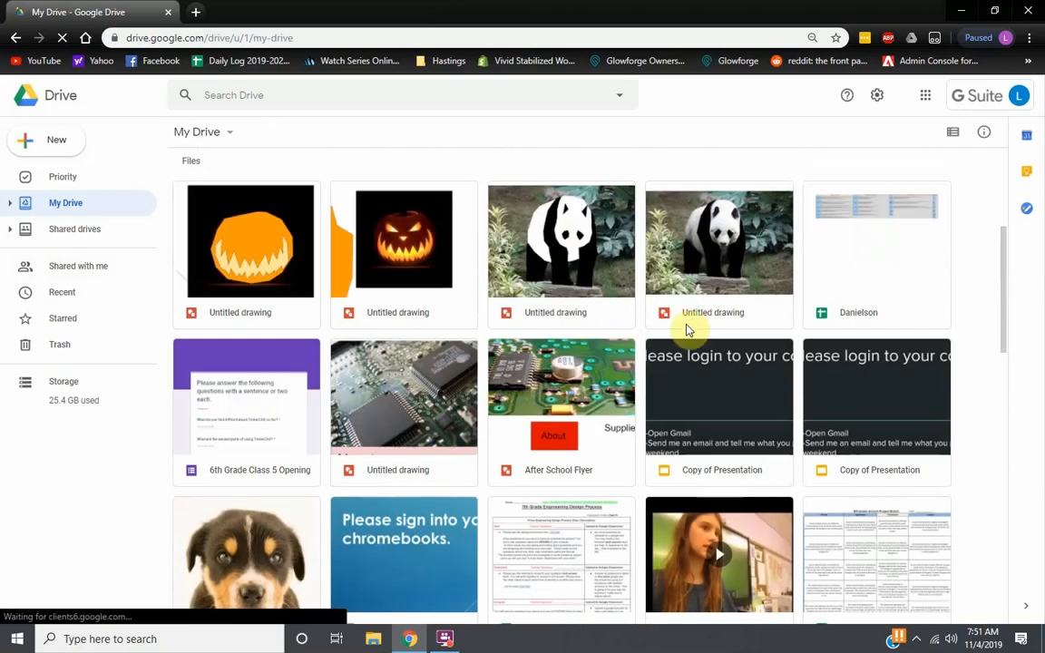
pyautogui.scroll(-3, 707, 357)
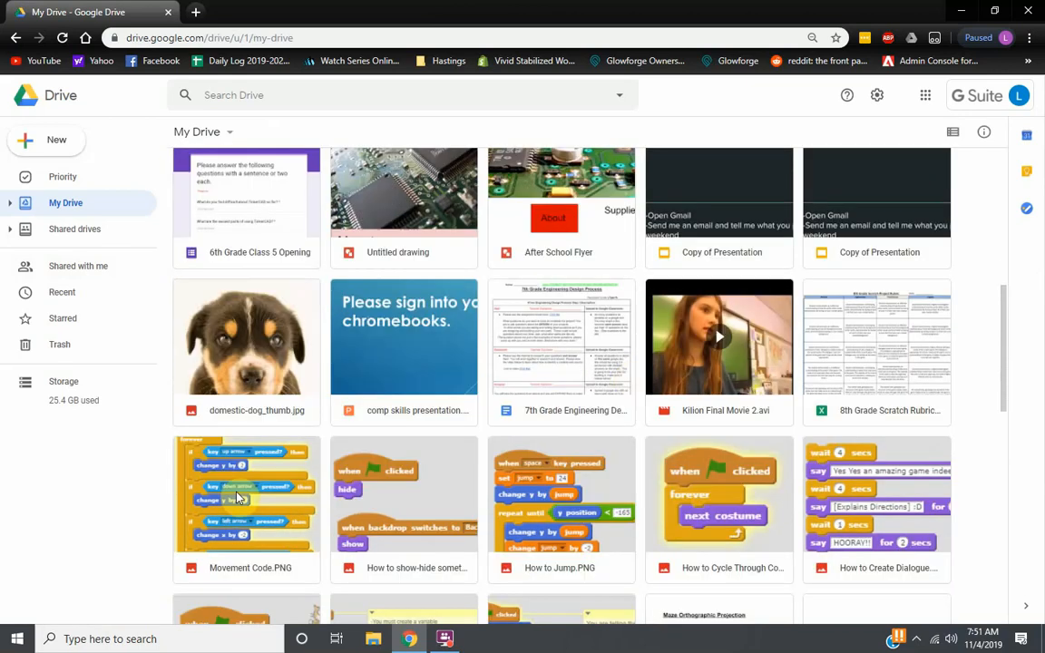
pyautogui.scroll(6, 511, 472)
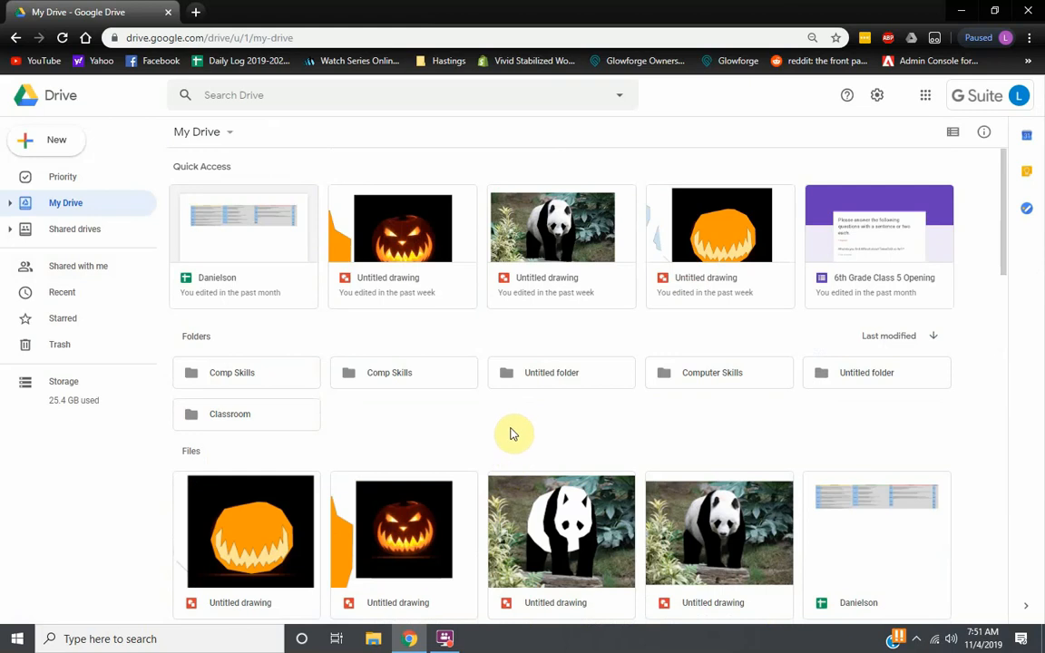
pyautogui.scroll(-2, 510, 432)
pyautogui.scroll(-2, 462, 386)
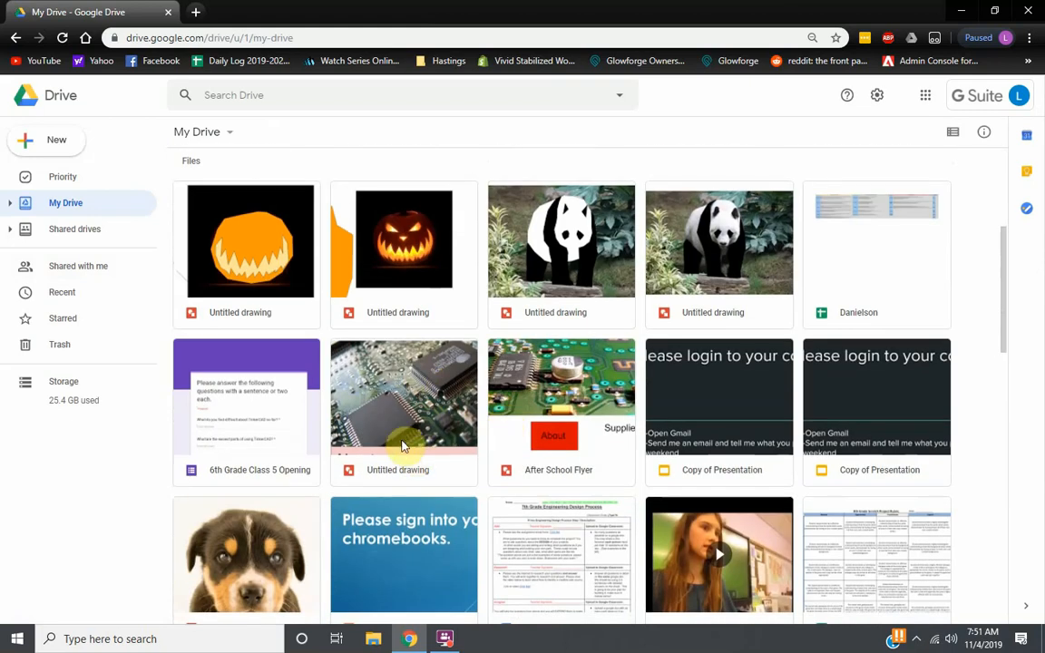
pyautogui.scroll(2, 408, 445)
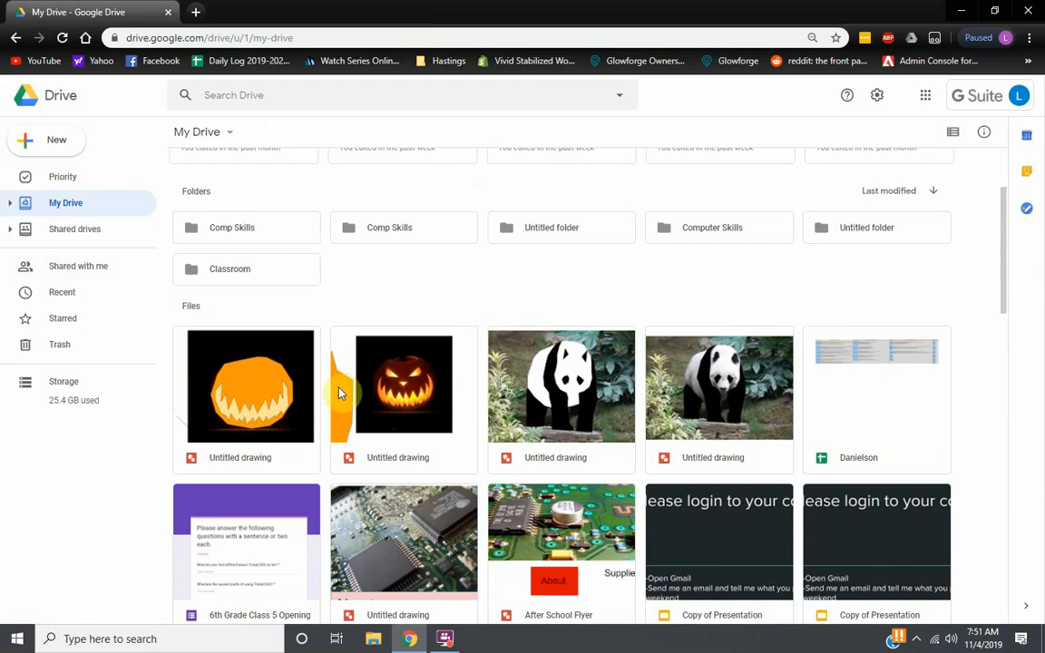
pyautogui.scroll(-3, 369, 392)
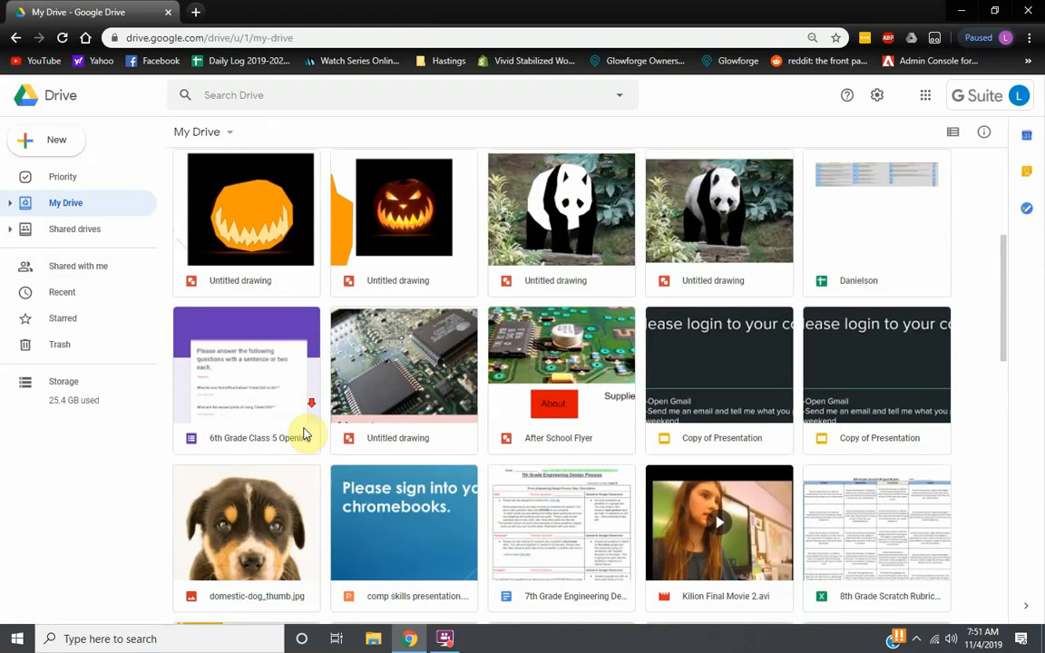
pyautogui.scroll(-5, 373, 389)
pyautogui.scroll(-3, 347, 346)
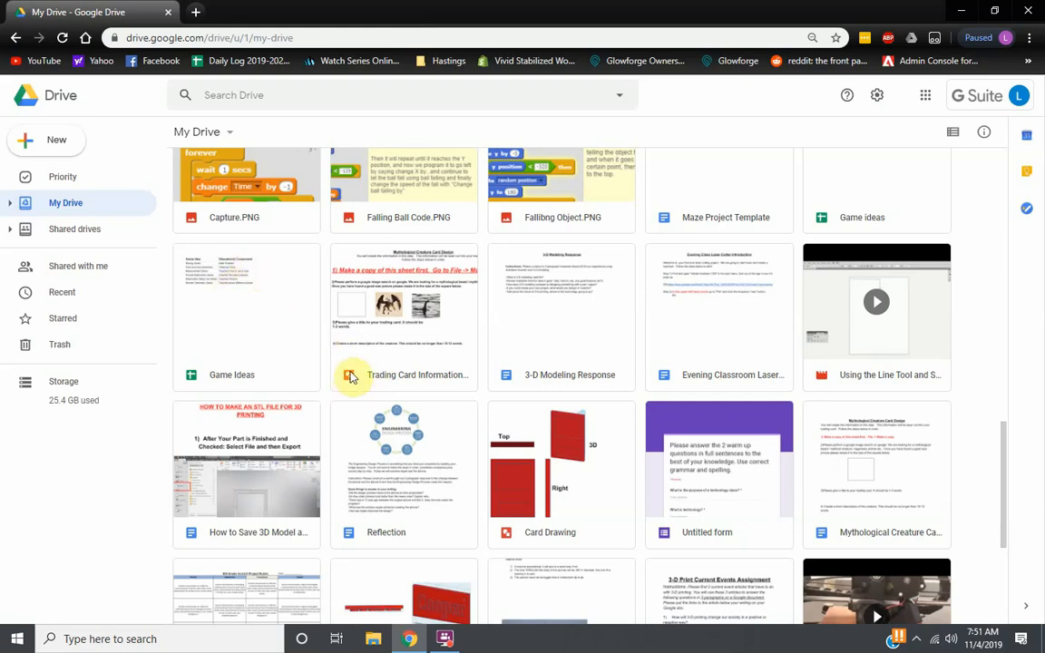
pyautogui.scroll(-2, 349, 379)
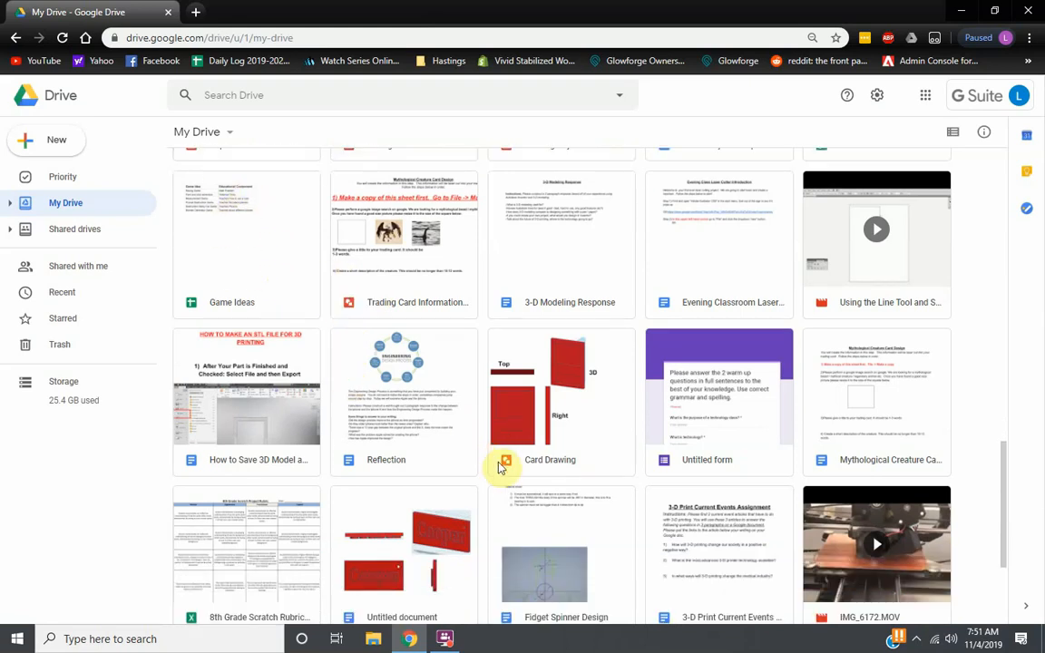
pyautogui.scroll(-4, 490, 462)
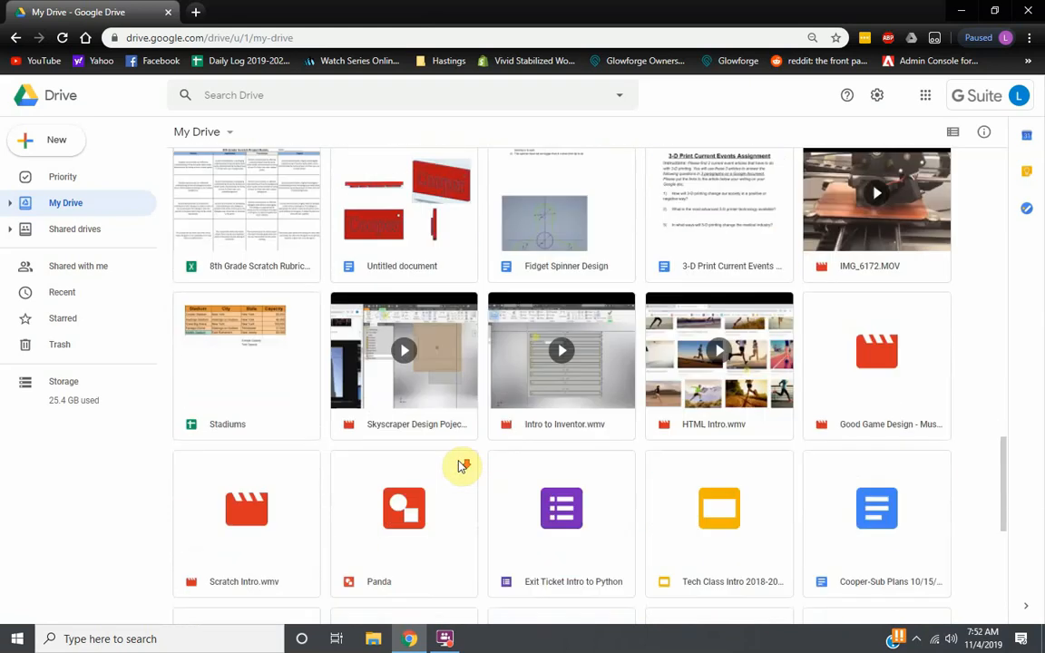
pyautogui.scroll(-2, 381, 471)
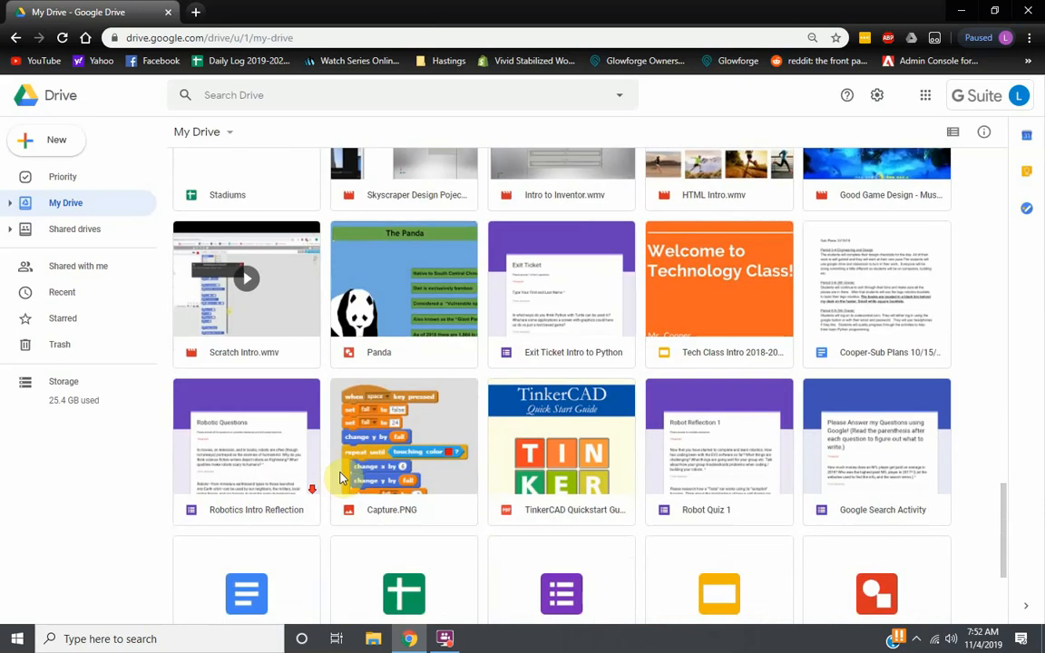
pyautogui.scroll(10, 547, 477)
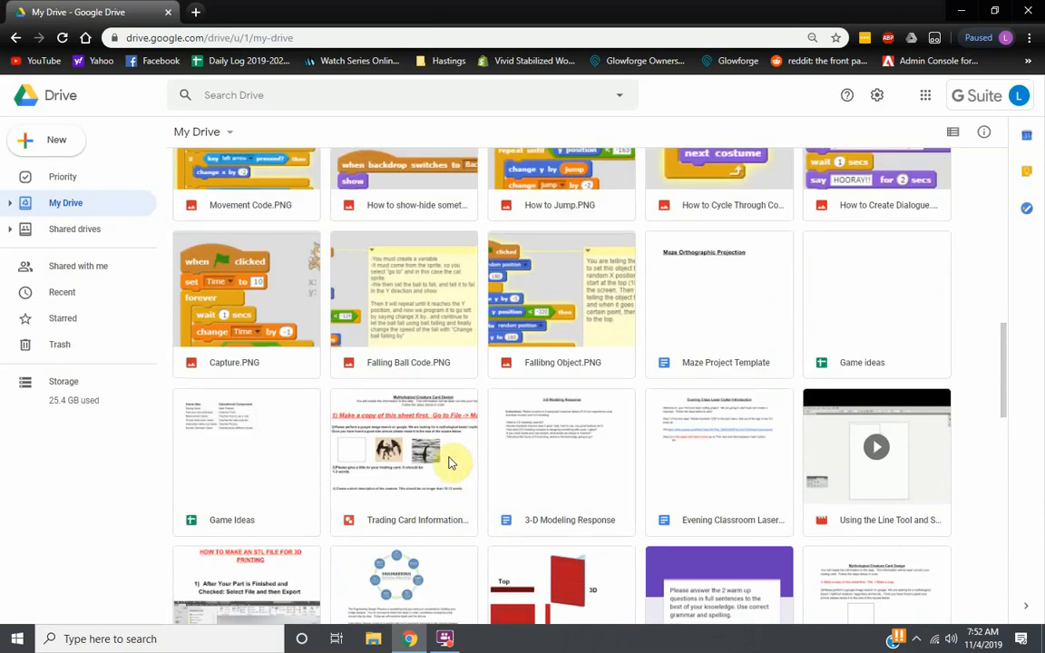
pyautogui.scroll(8, 422, 406)
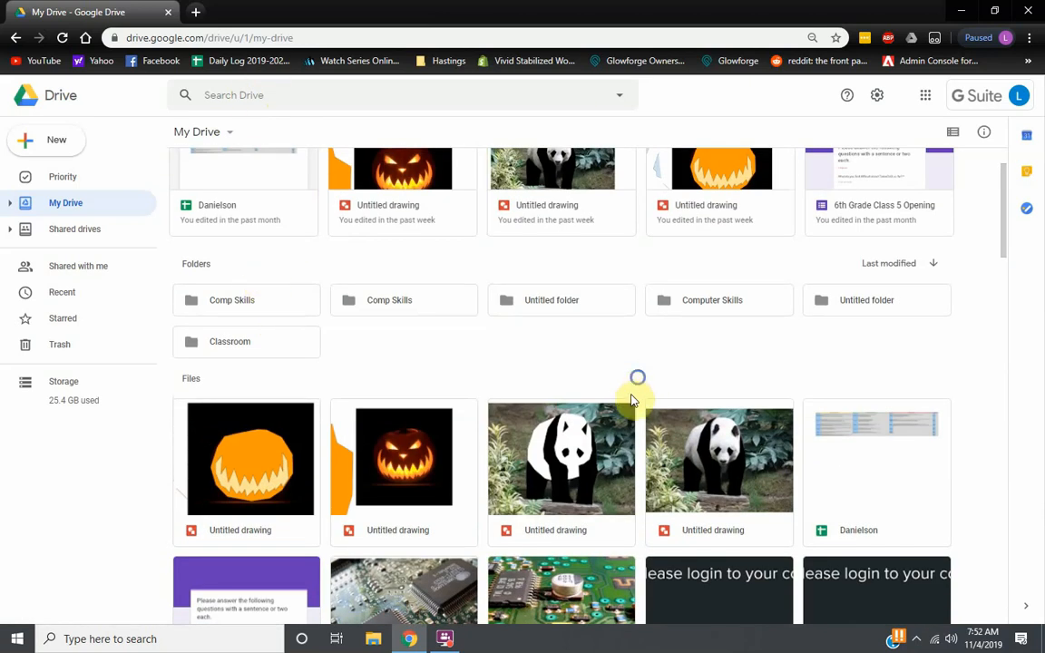
# Step: Create a new blank Google Drawings file in My Drive
pyautogui.rightClick(656, 367)
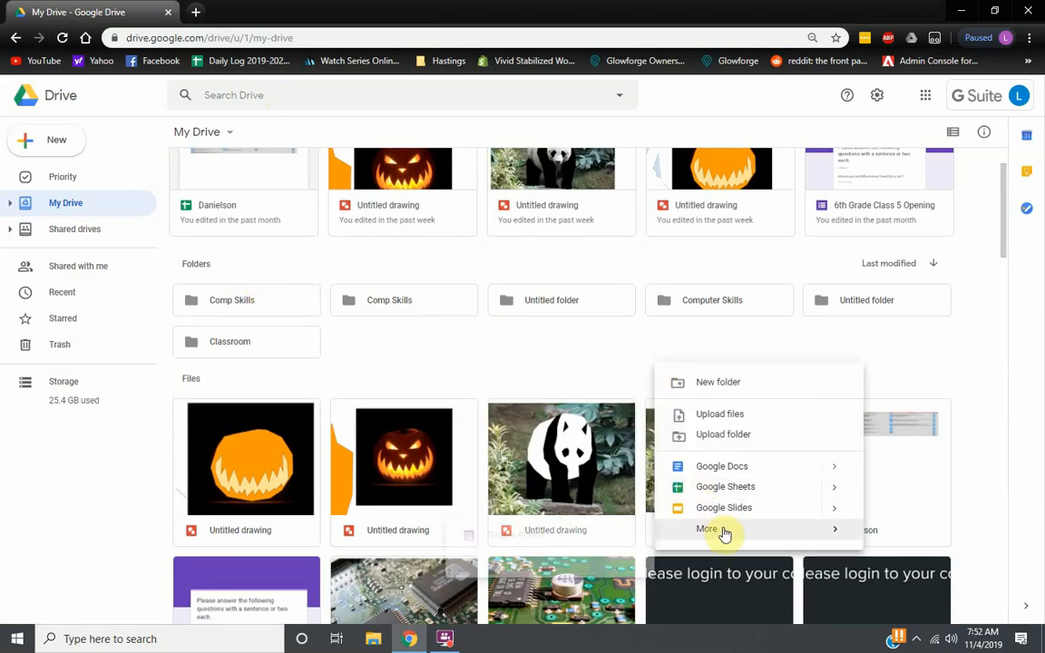
pyautogui.moveTo(725, 533)
pyautogui.rightClick(653, 354)
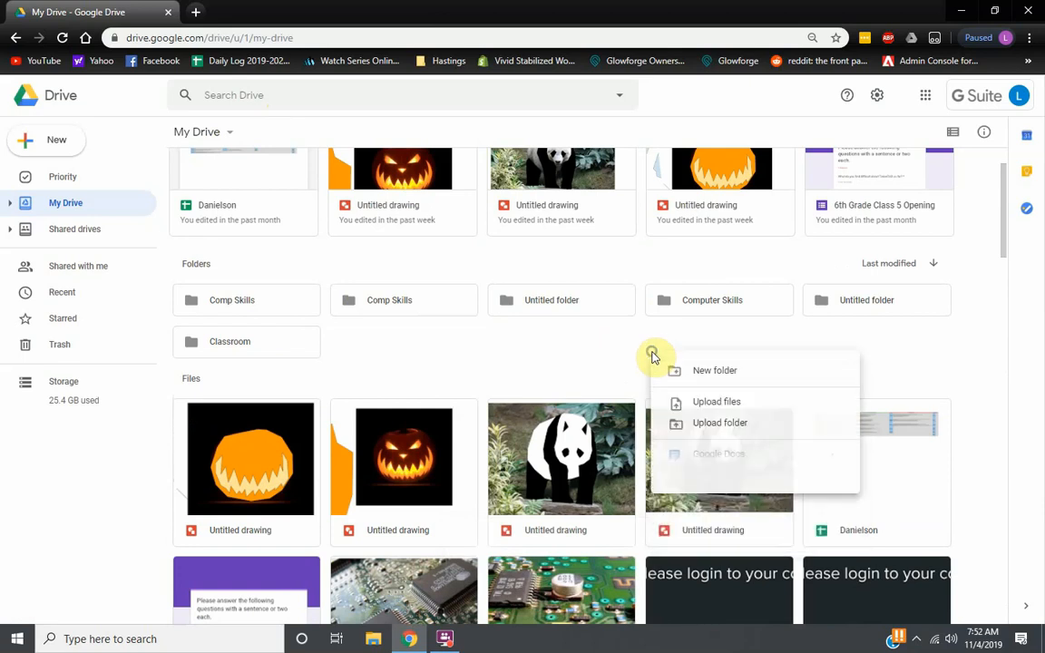
pyautogui.moveTo(708, 522)
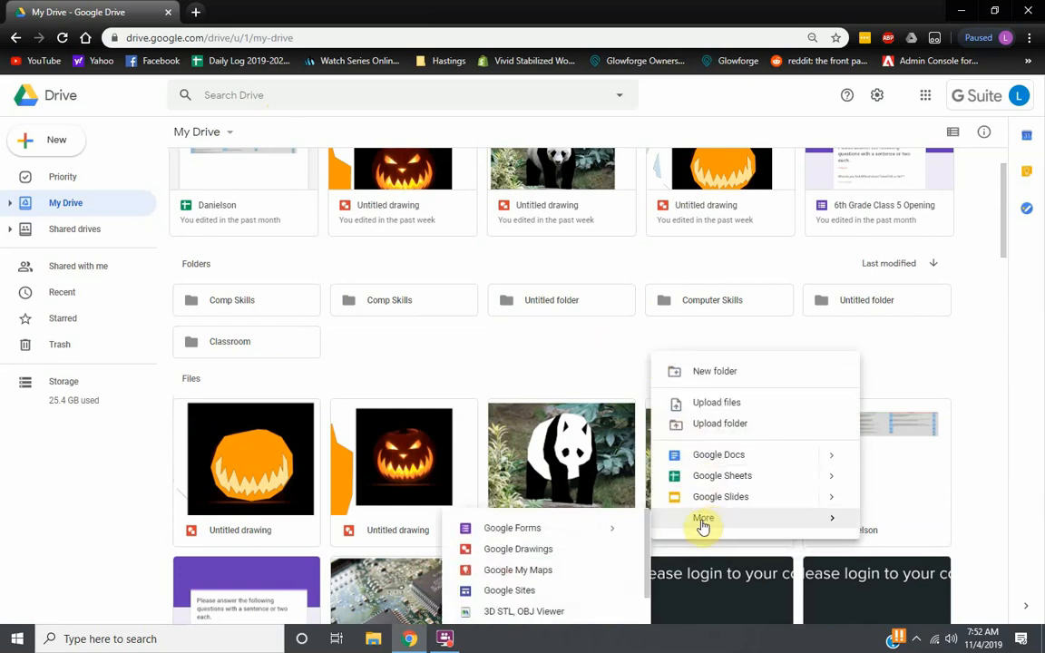
pyautogui.click(584, 550)
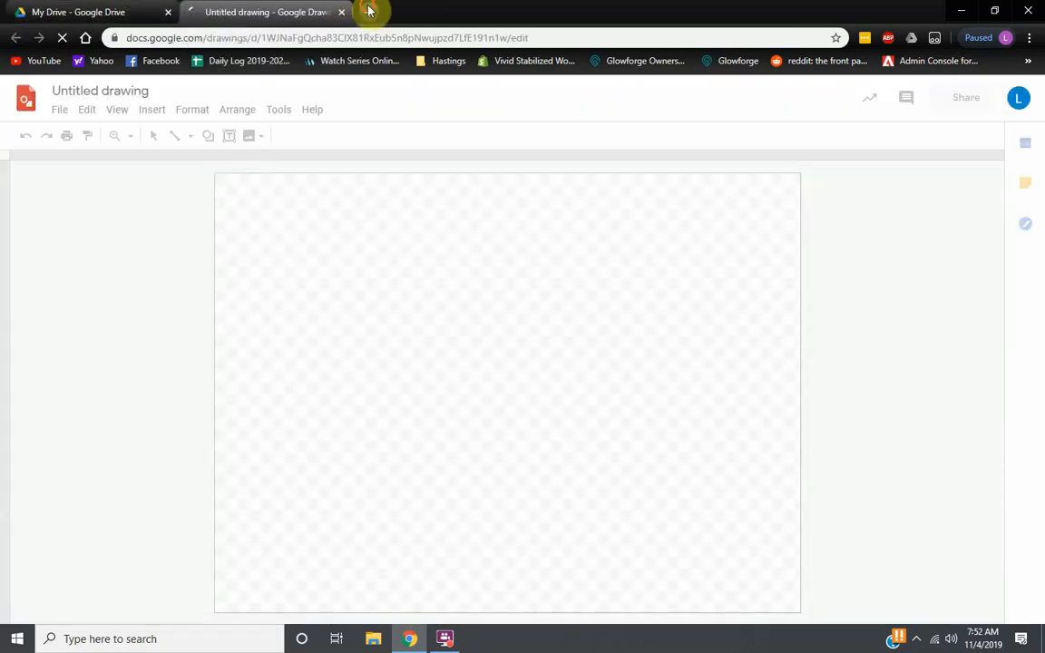
# Step: Search the web for "google drawings" in a new tab, and return to the untitled drawing with the search tab closed
pyautogui.click(368, 11)
pyautogui.write('google drawing')
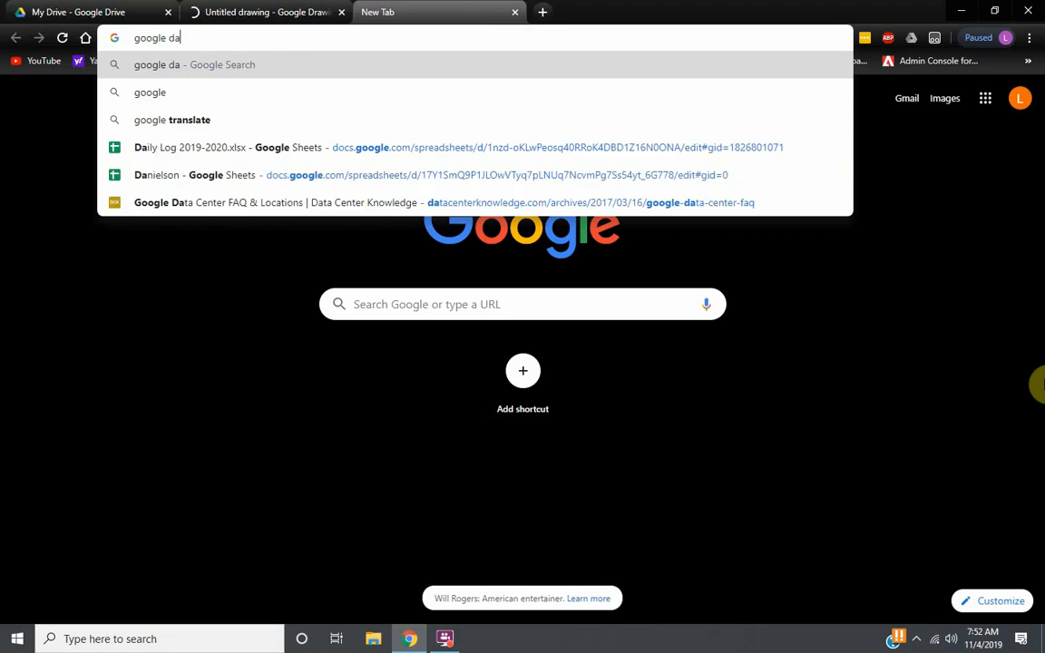
pyautogui.write('s')
pyautogui.press('Return')
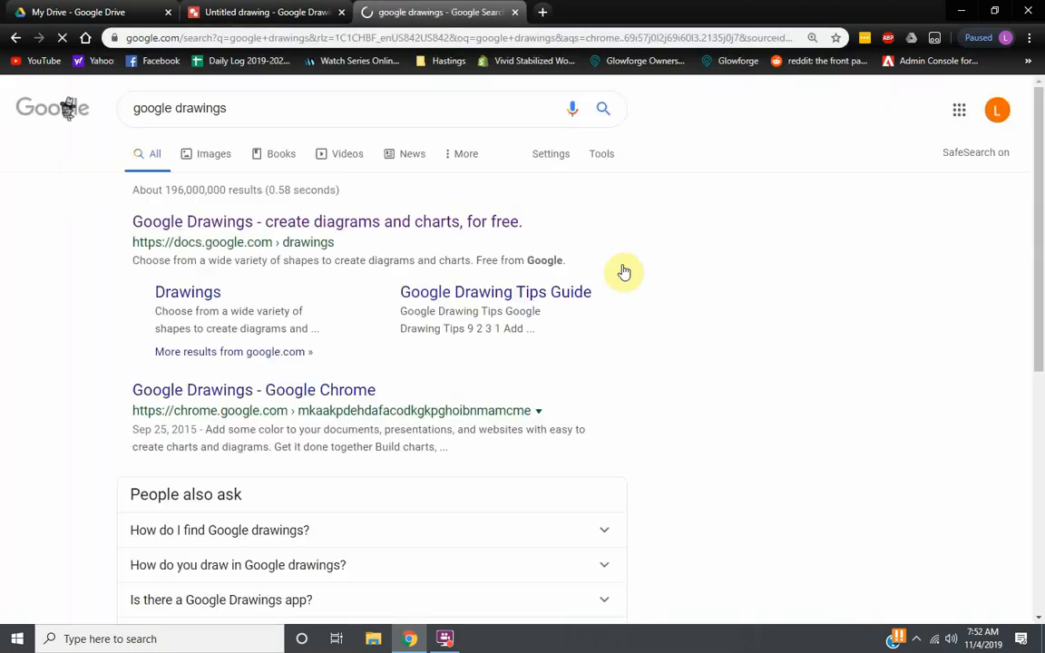
pyautogui.click(292, 13)
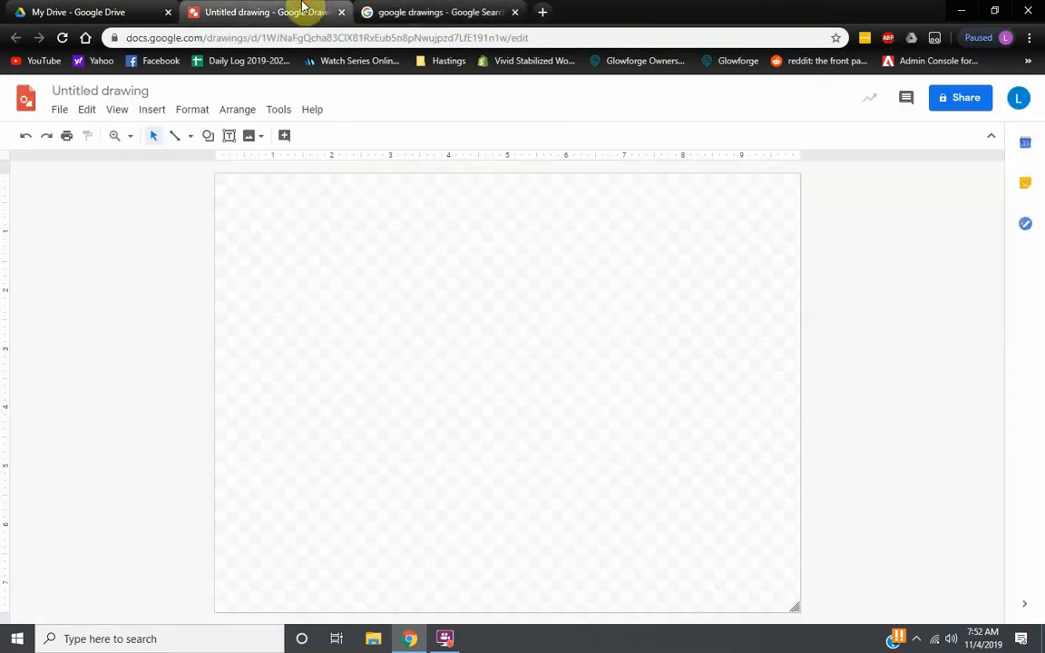
pyautogui.middleClick(395, 12)
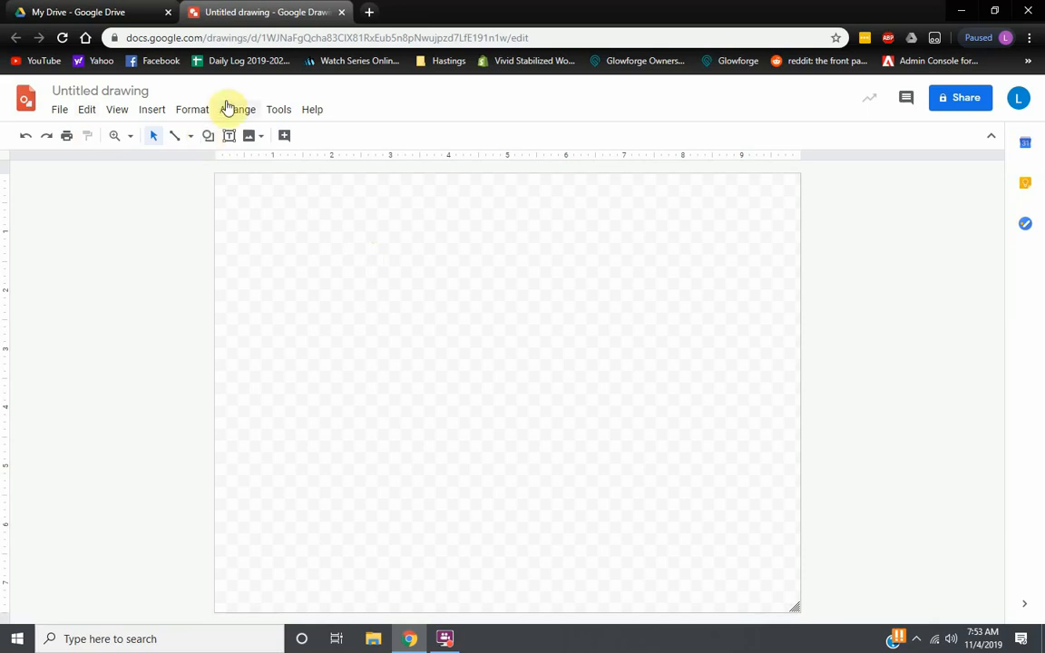
# Step: Search the web for "panda" images and insert the photo of a panda standing on a log into the drawing
pyautogui.click(154, 117)
pyautogui.moveTo(201, 145)
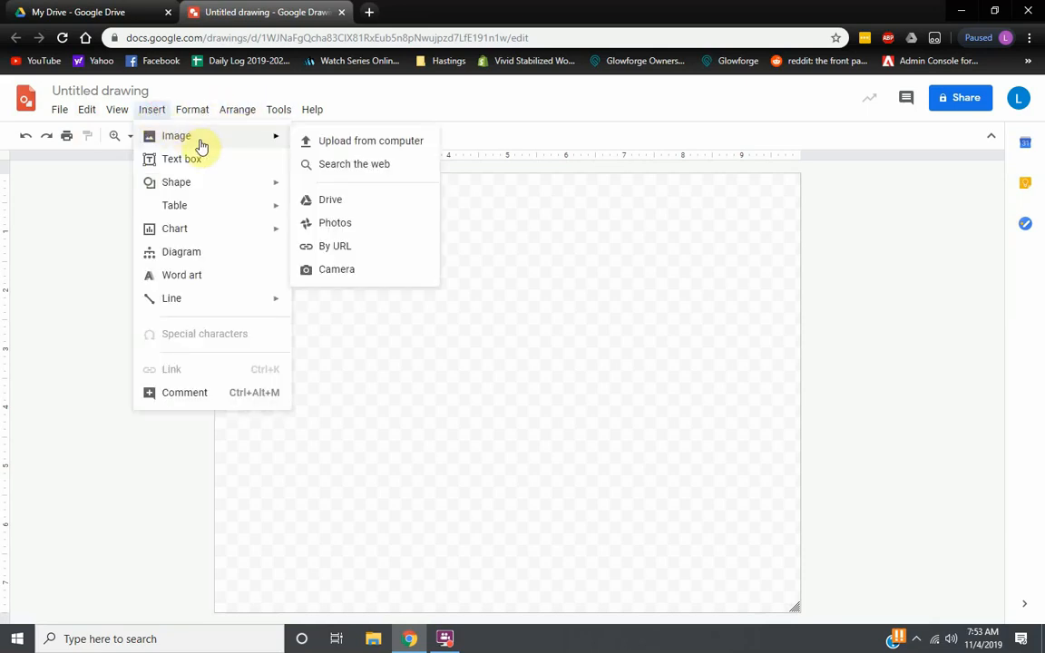
pyautogui.click(343, 164)
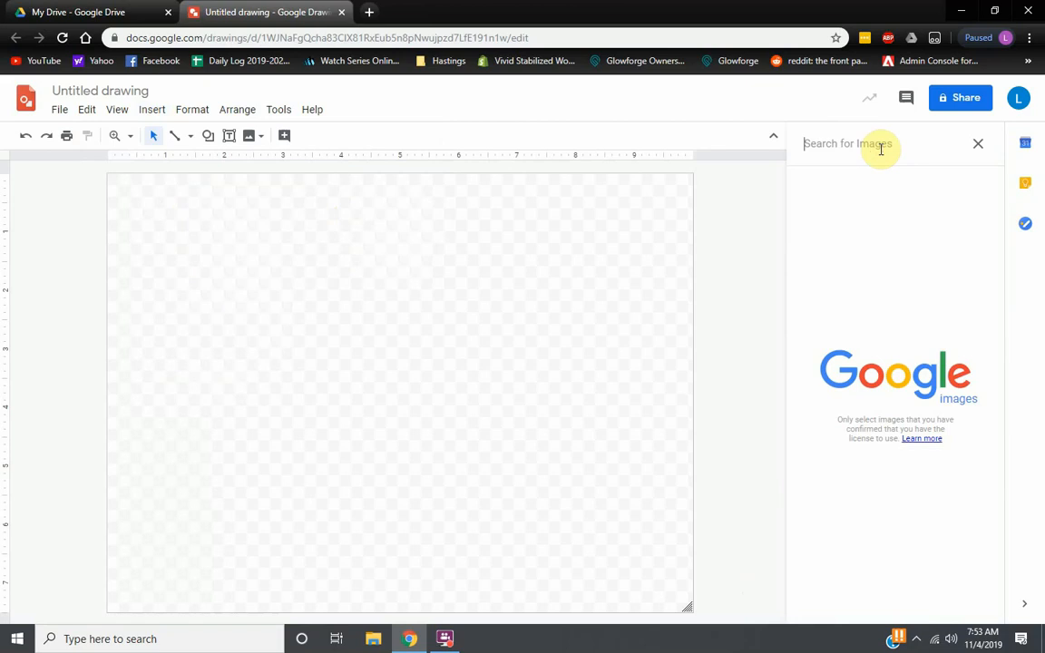
pyautogui.write('panda')
pyautogui.press('Return')
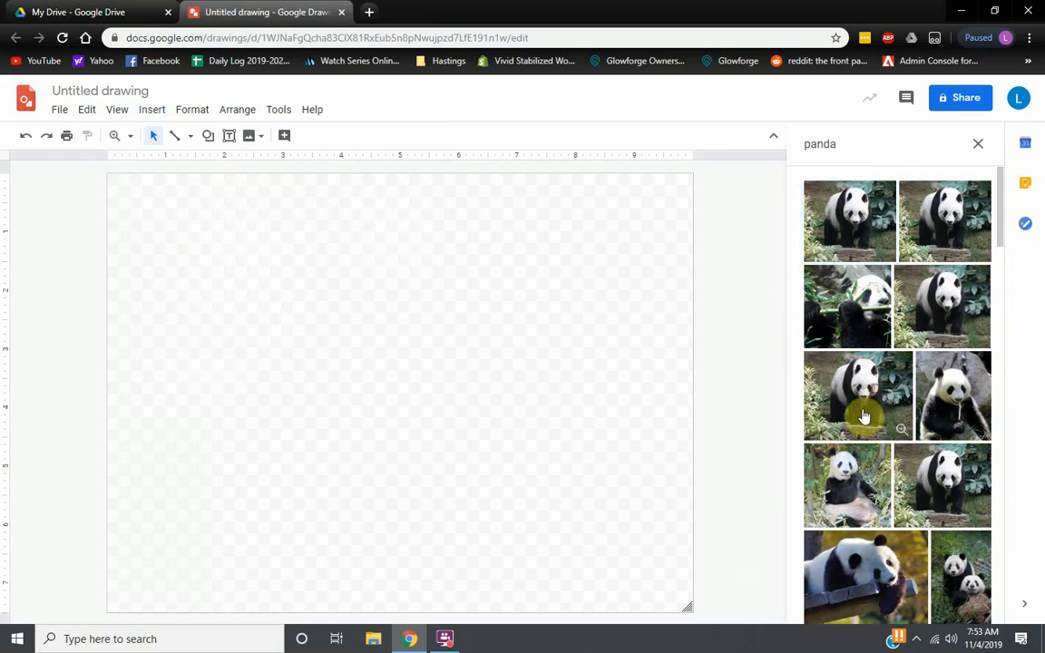
pyautogui.click(878, 383)
pyautogui.click(967, 605)
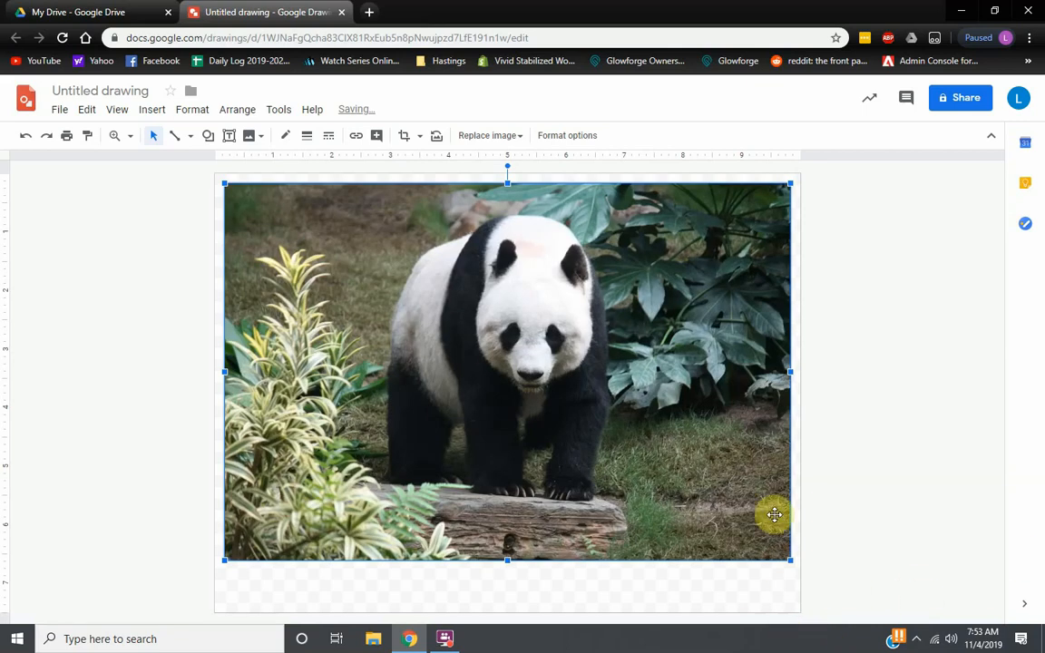
pyautogui.click(553, 570)
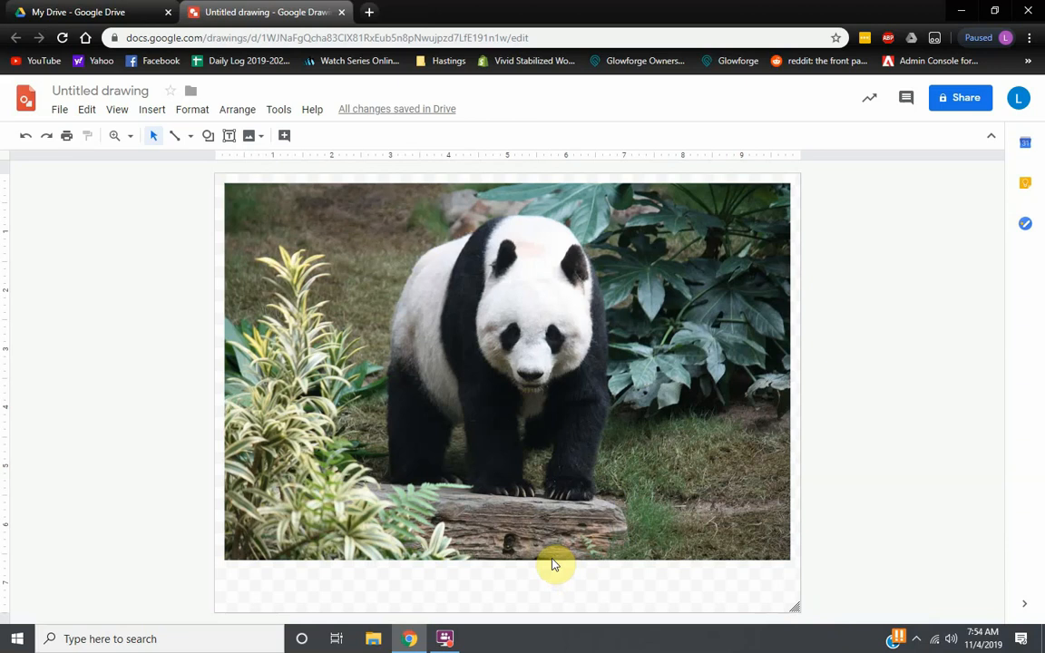
pyautogui.click(153, 110)
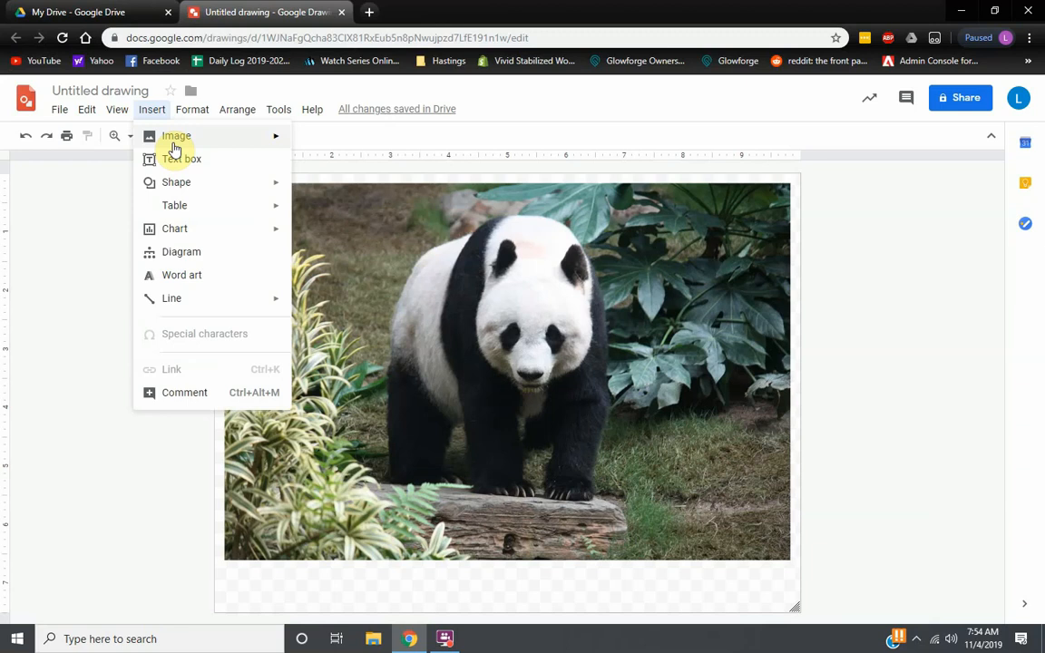
pyautogui.moveTo(275, 135)
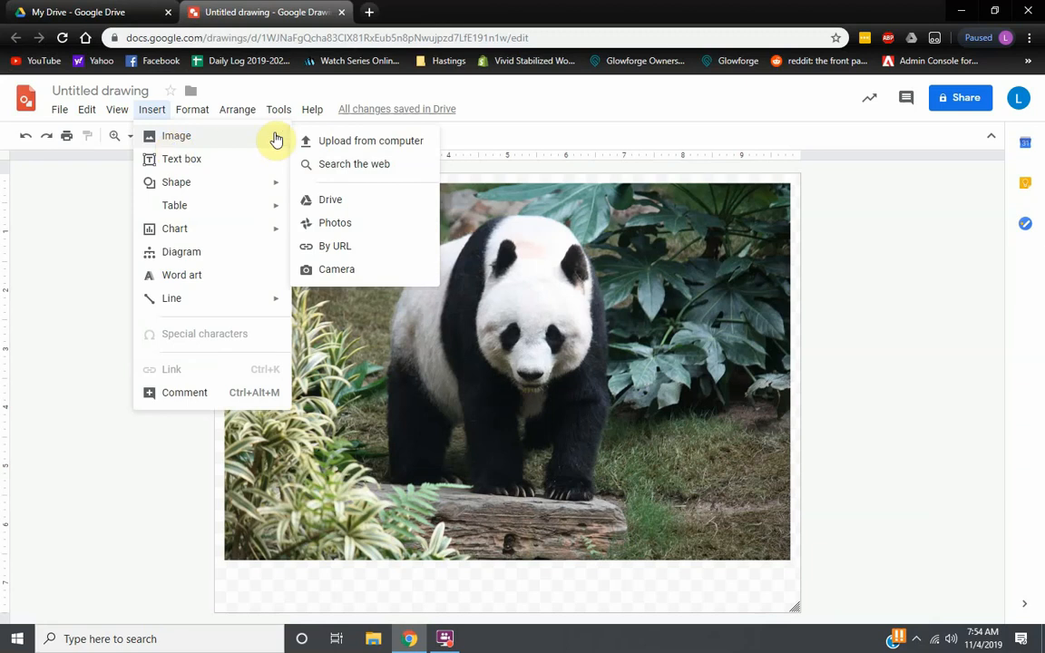
pyautogui.click(366, 166)
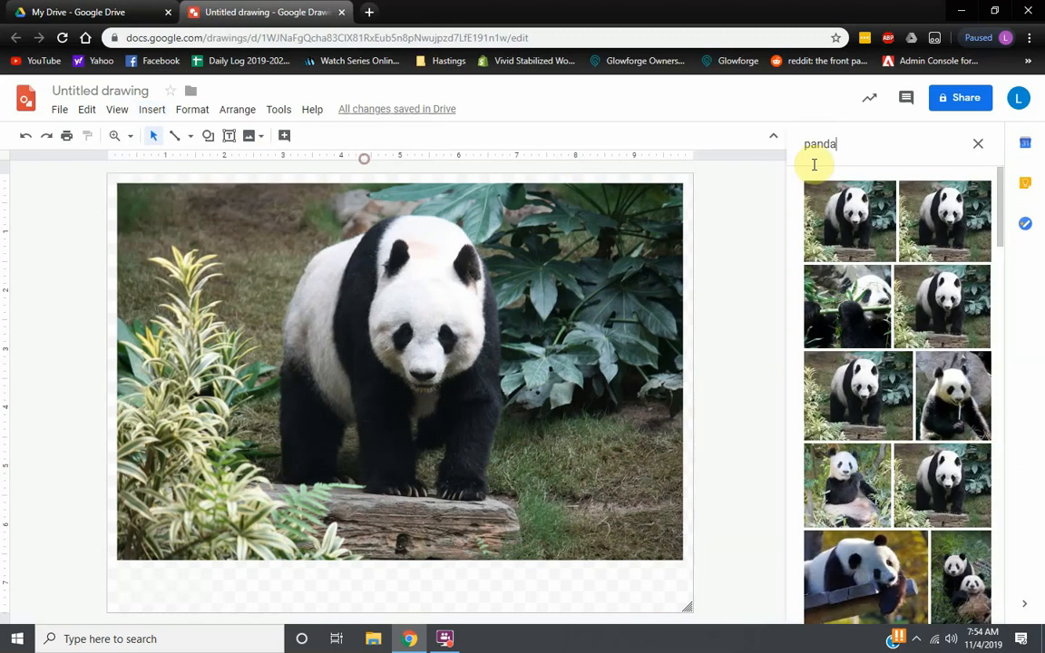
pyautogui.click(856, 140)
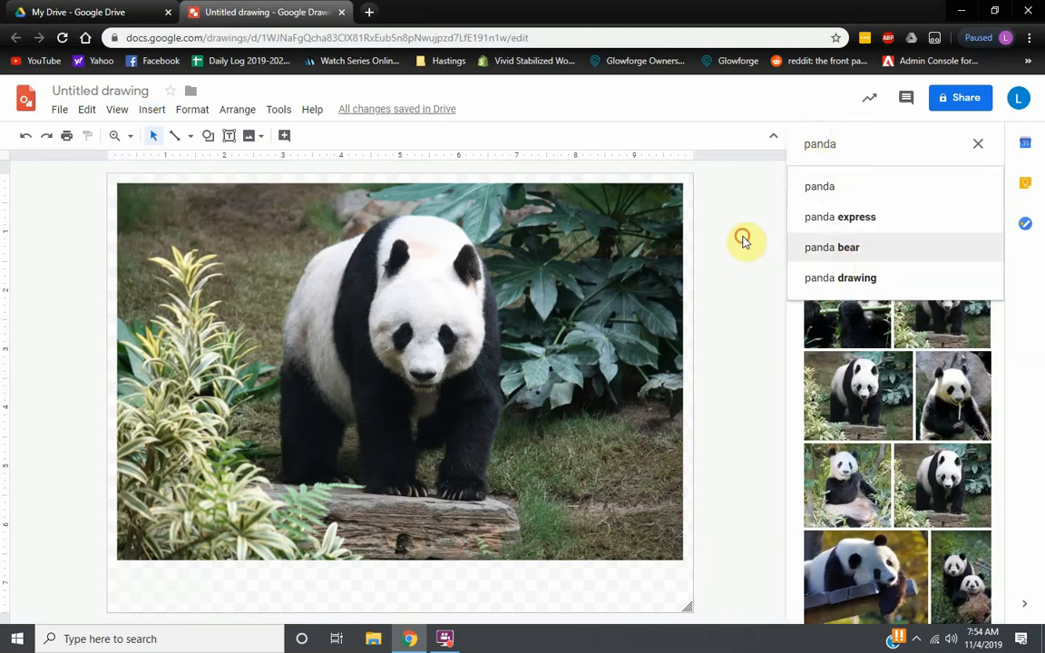
pyautogui.click(978, 144)
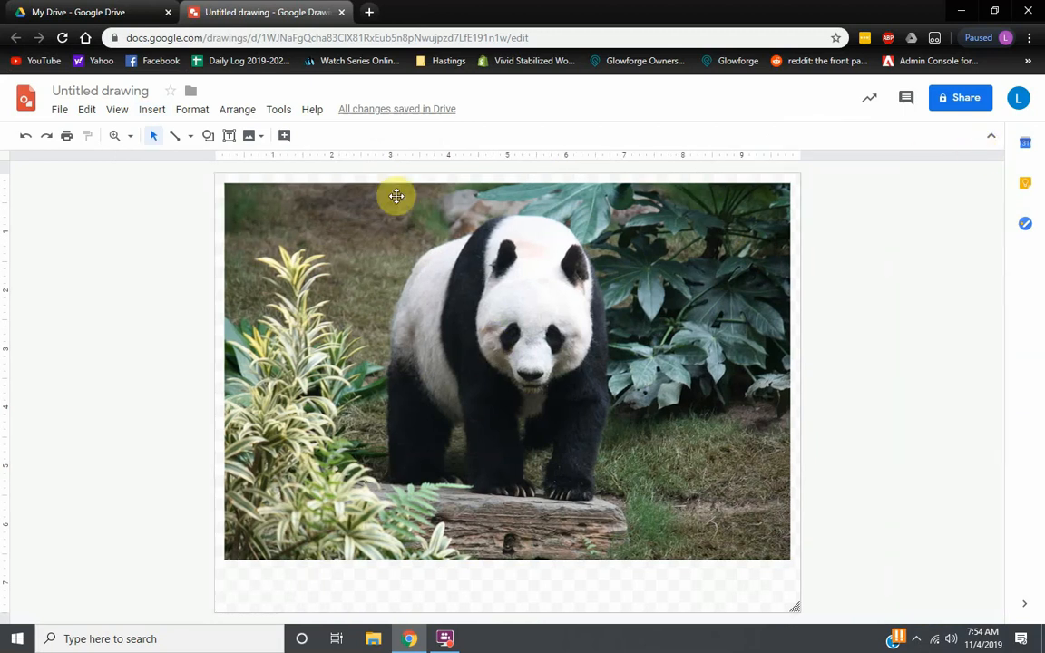
pyautogui.click(191, 138)
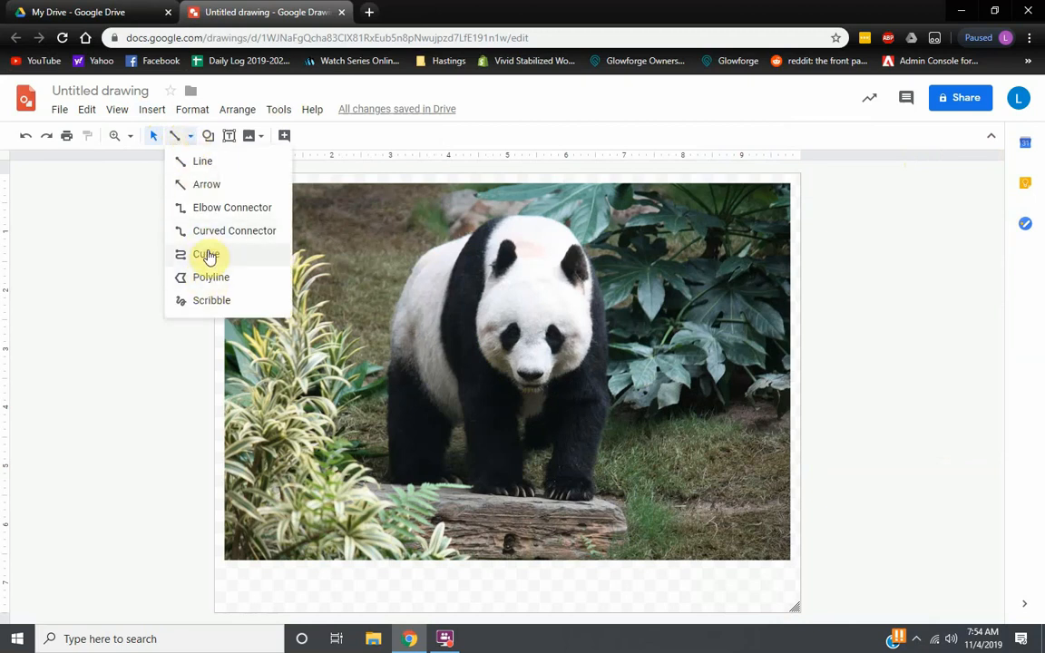
pyautogui.click(209, 136)
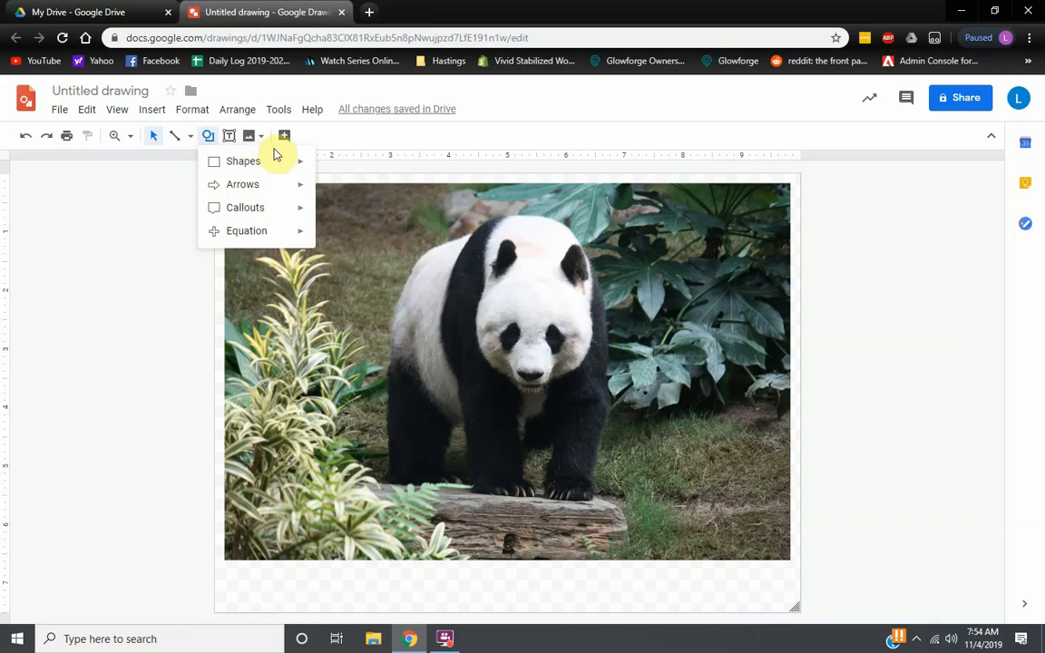
# Step: Draw a large open practice polyline in the blank area left of the page, and delete it
pyautogui.moveTo(272, 163)
pyautogui.click(188, 136)
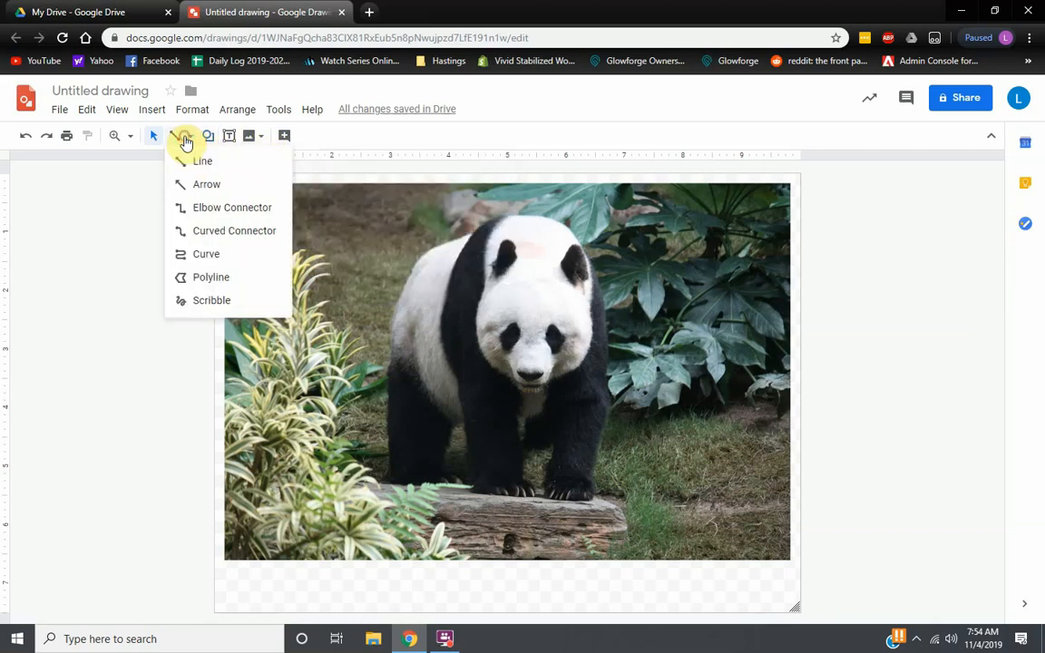
pyautogui.click(224, 277)
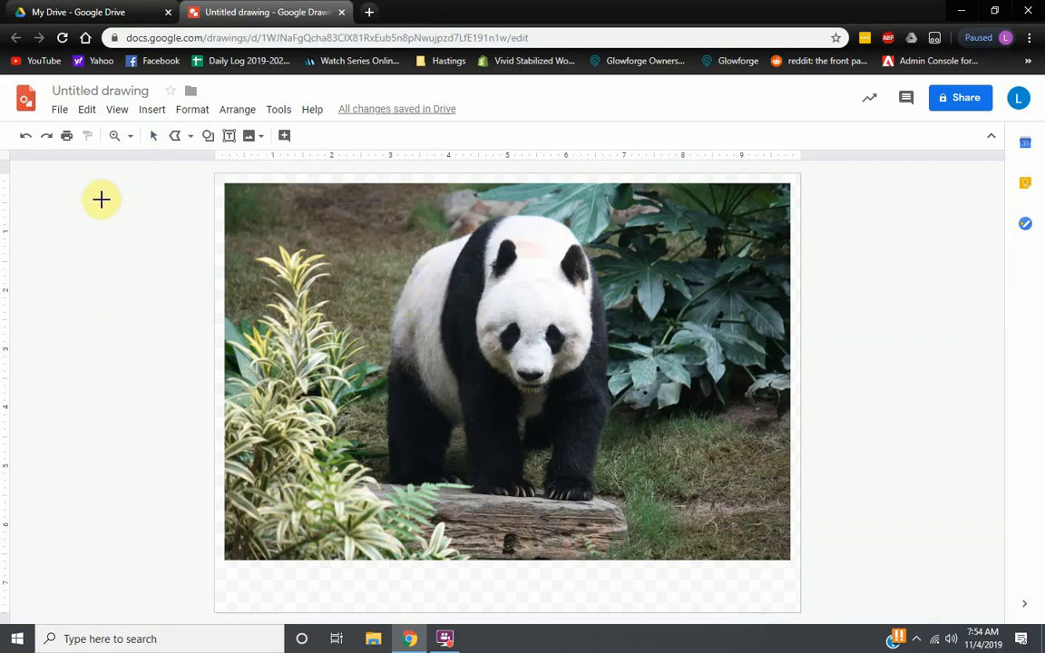
pyautogui.moveTo(100, 198)
pyautogui.mouseDown()
pyautogui.moveTo(75, 215)
pyautogui.moveTo(37, 373)
pyautogui.moveTo(249, 198)
pyautogui.moveTo(67, 288)
pyautogui.moveTo(95, 420)
pyautogui.moveTo(126, 331)
pyautogui.moveTo(25, 338)
pyautogui.mouseUp()
pyautogui.click(25, 338)
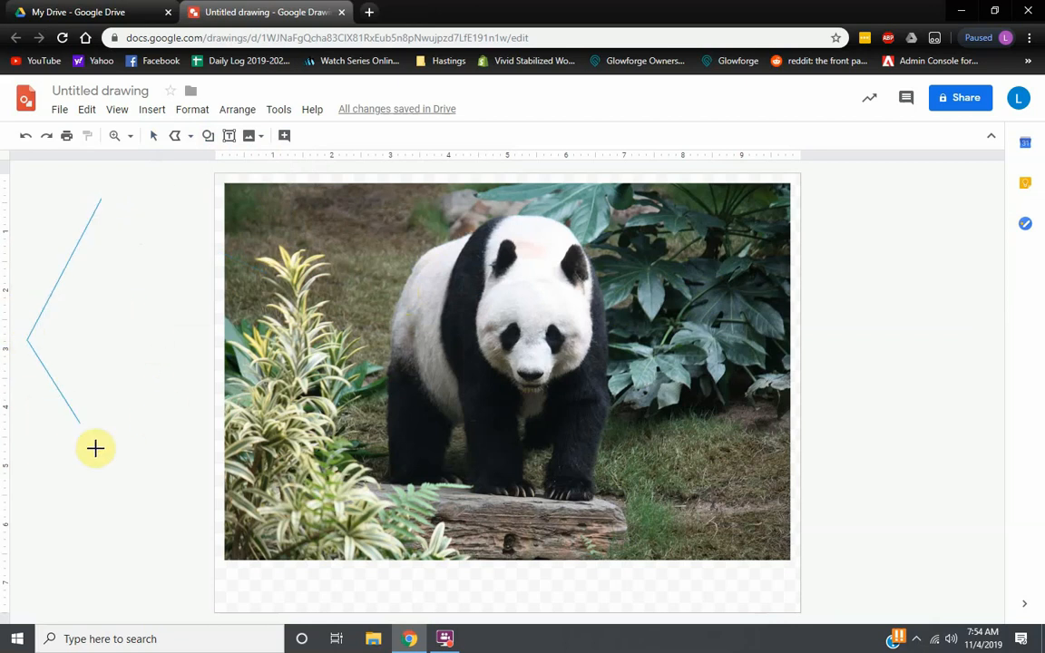
pyautogui.click(69, 494)
pyautogui.doubleClick(185, 475)
pyautogui.click(224, 399)
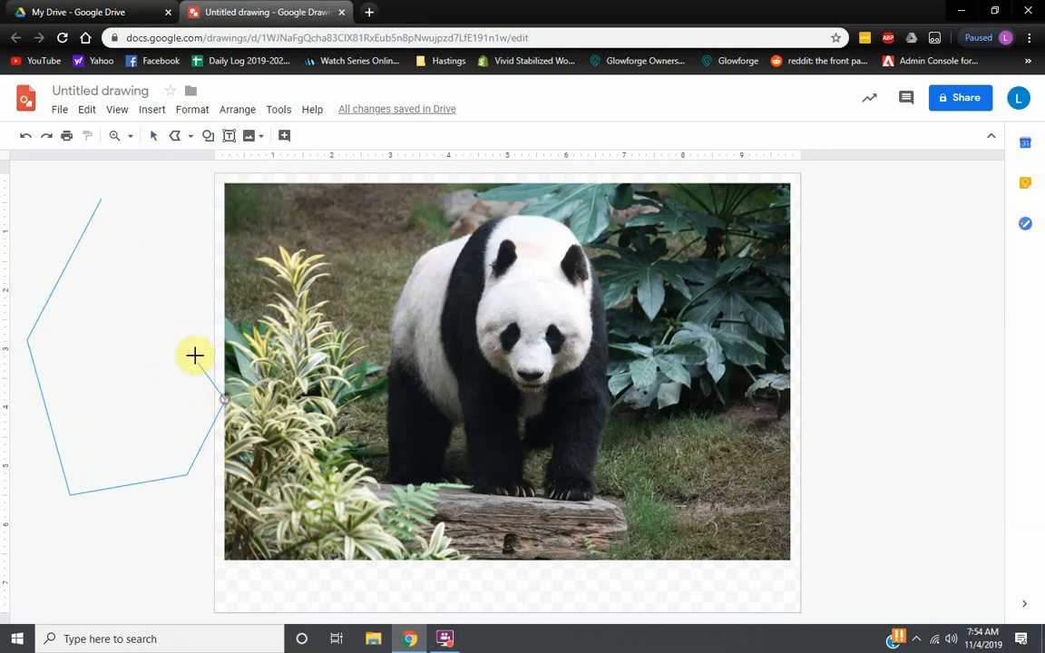
pyautogui.doubleClick(175, 322)
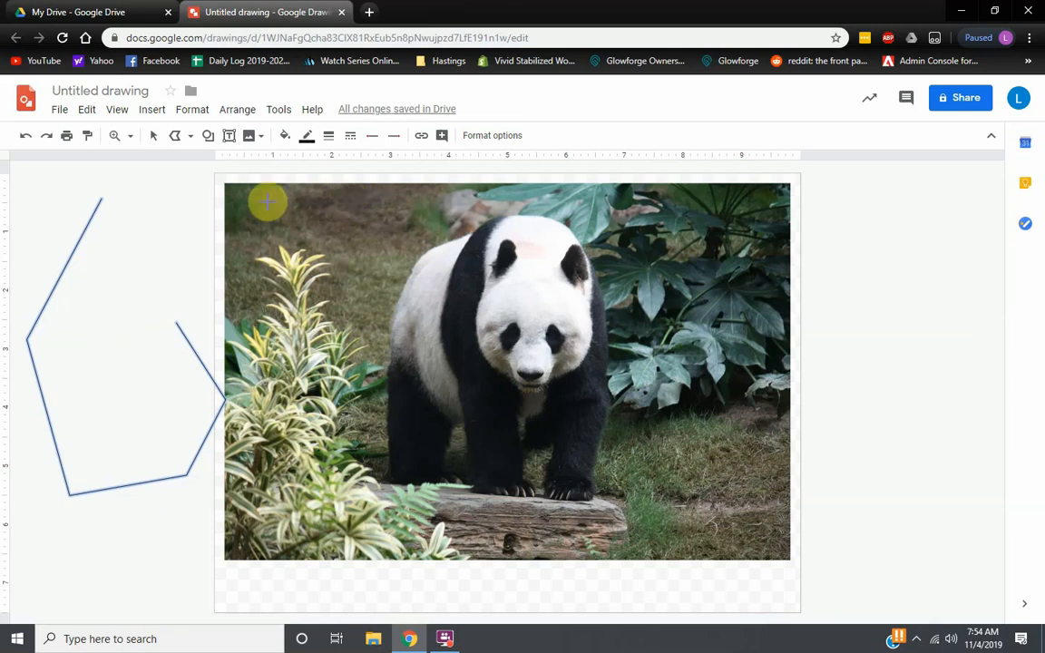
pyautogui.click(154, 139)
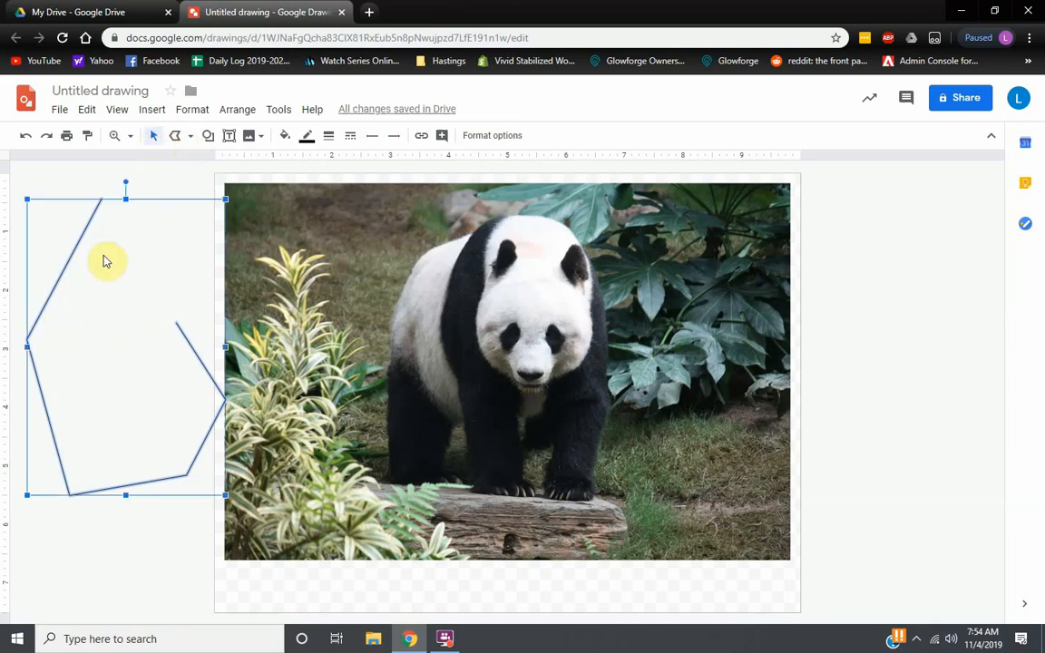
pyautogui.press('Delete')
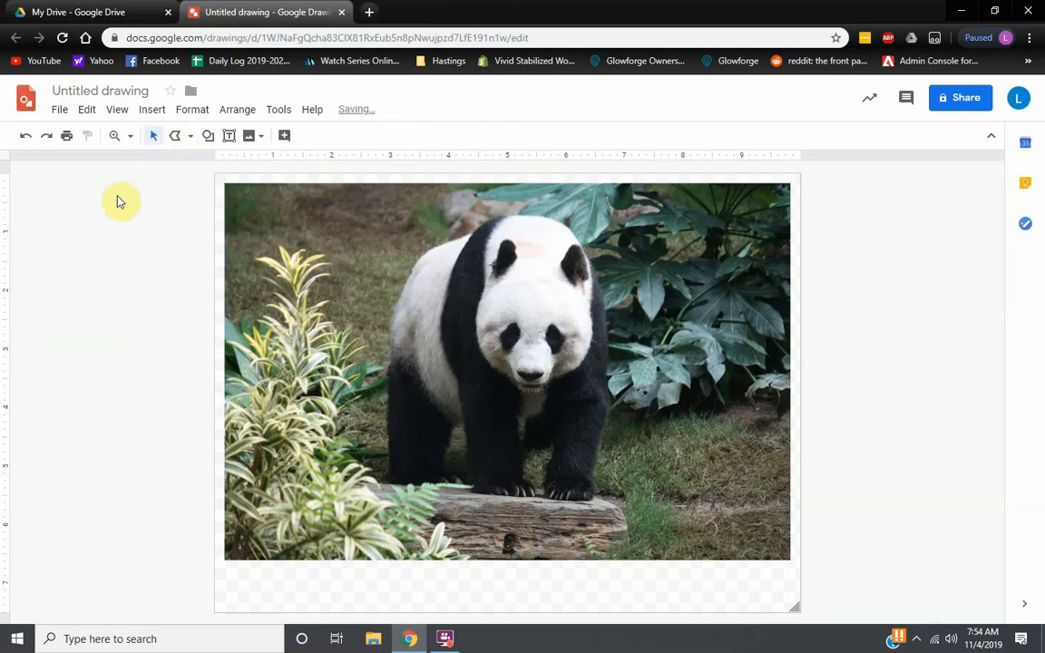
# Step: Draw a large closed five-sided polygon with the Polyline tool in the blank area left of the page
pyautogui.click(174, 138)
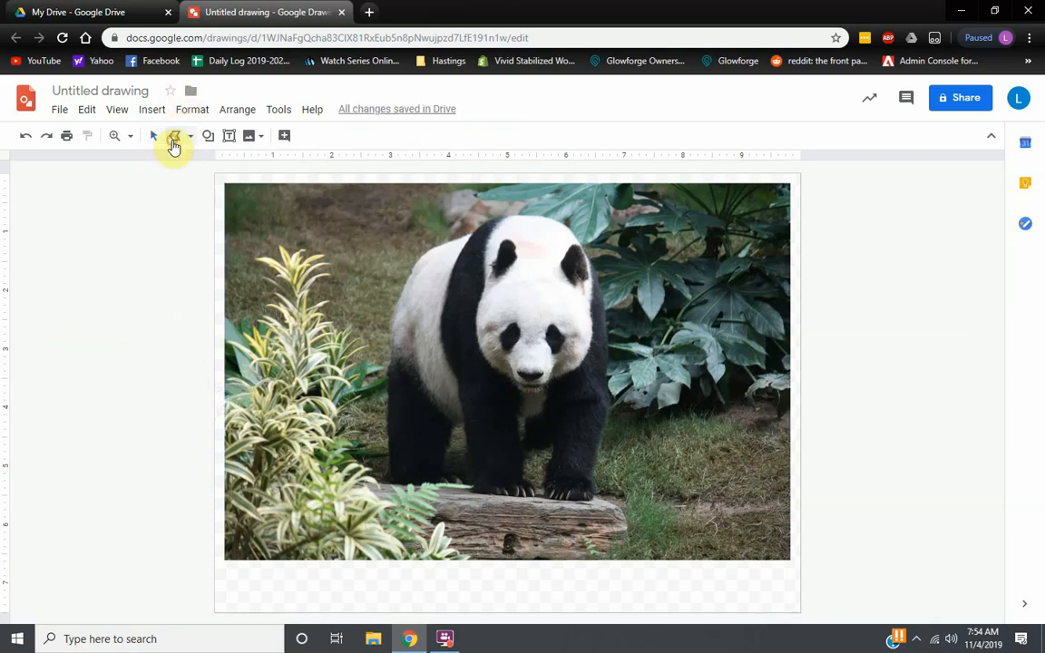
pyautogui.click(60, 219)
pyautogui.click(23, 346)
pyautogui.click(107, 446)
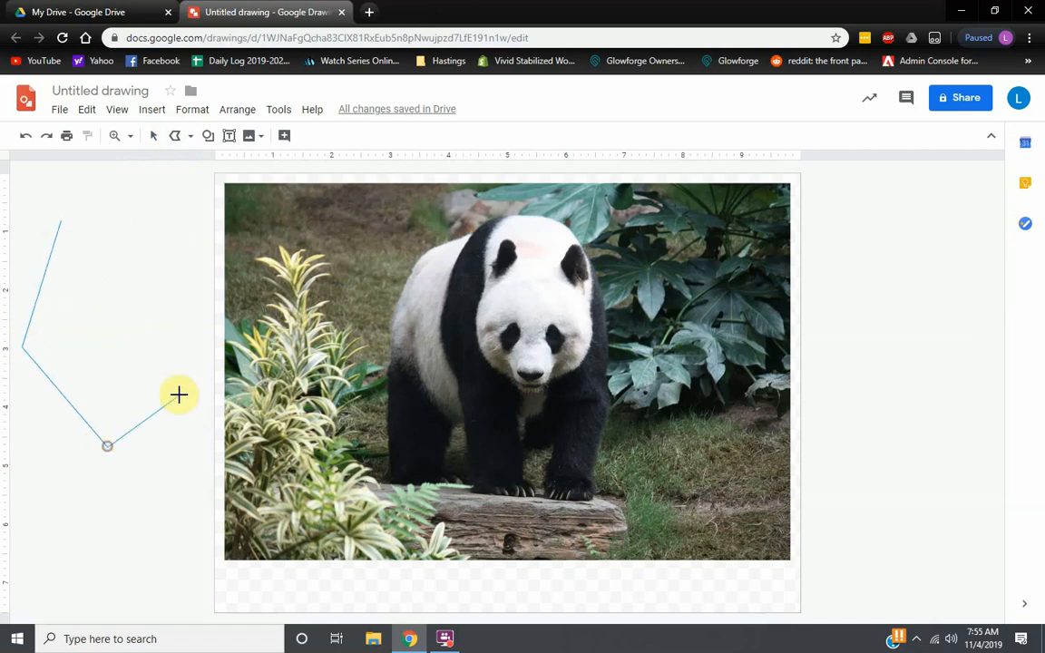
pyautogui.click(182, 392)
pyautogui.click(158, 301)
pyautogui.click(67, 224)
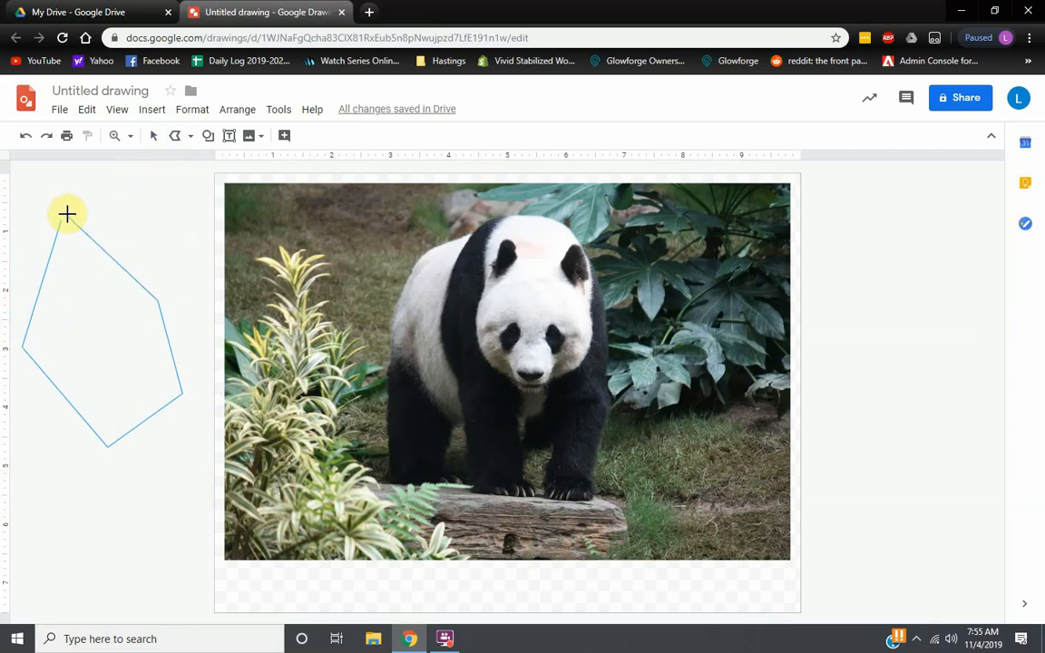
pyautogui.click(58, 218)
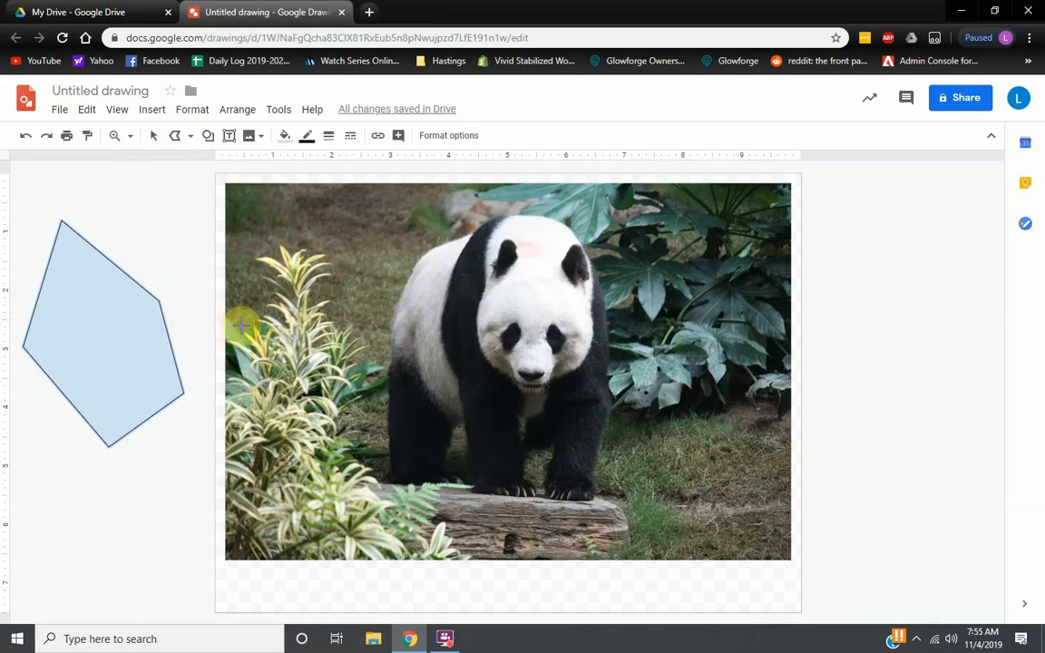
# Step: Draw a small closed irregular polygon in the blank area right of the page
pyautogui.click(890, 269)
pyautogui.click(938, 306)
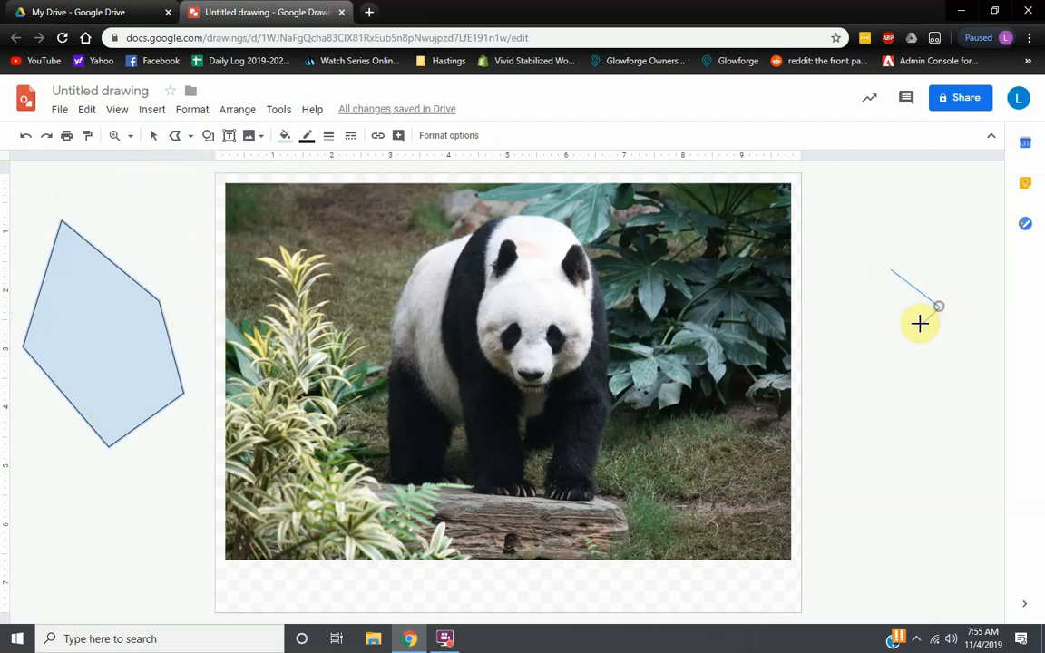
pyautogui.click(896, 340)
pyautogui.click(871, 321)
pyautogui.click(862, 285)
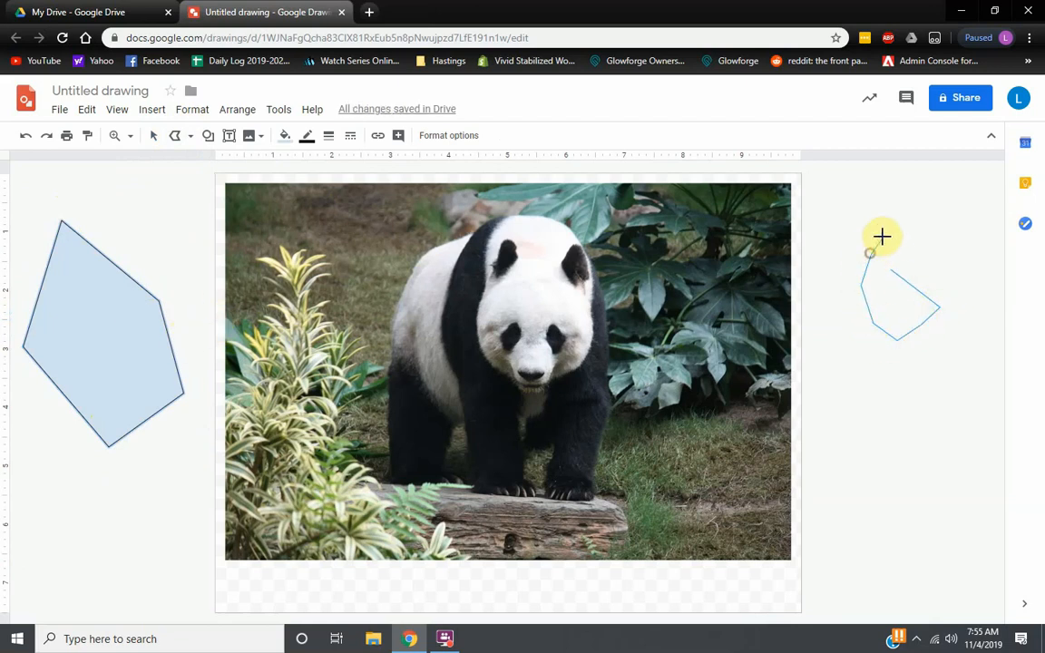
pyautogui.click(882, 237)
pyautogui.click(888, 264)
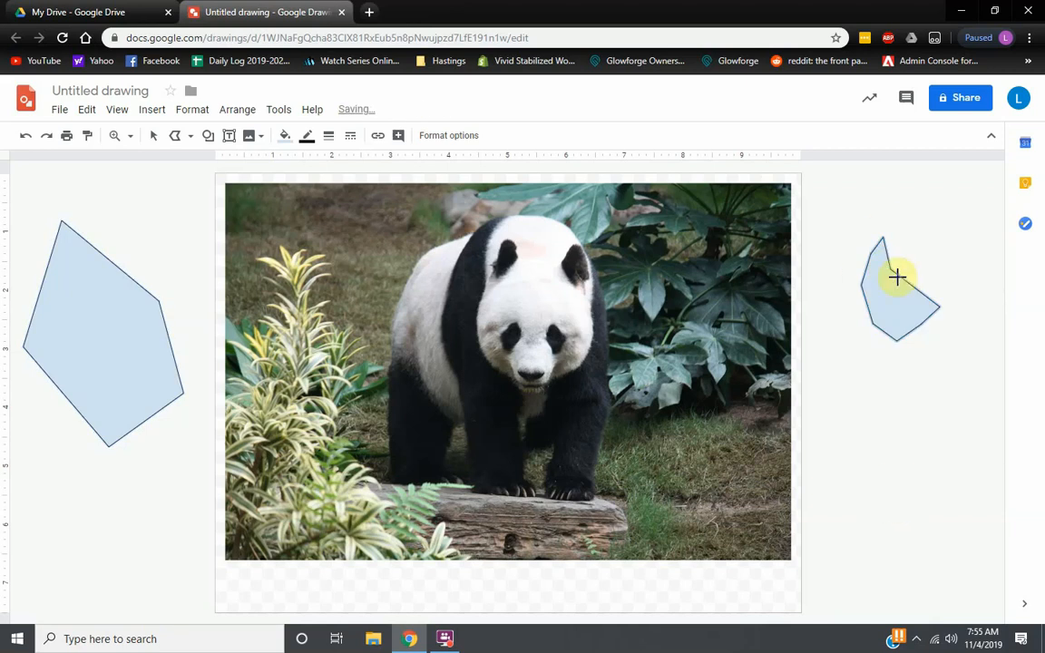
# Step: Draw a small, roughly square polyline shape below the irregular polygon and move it beneath the large five-sided polygon
pyautogui.click(870, 375)
pyautogui.click(928, 382)
pyautogui.click(913, 449)
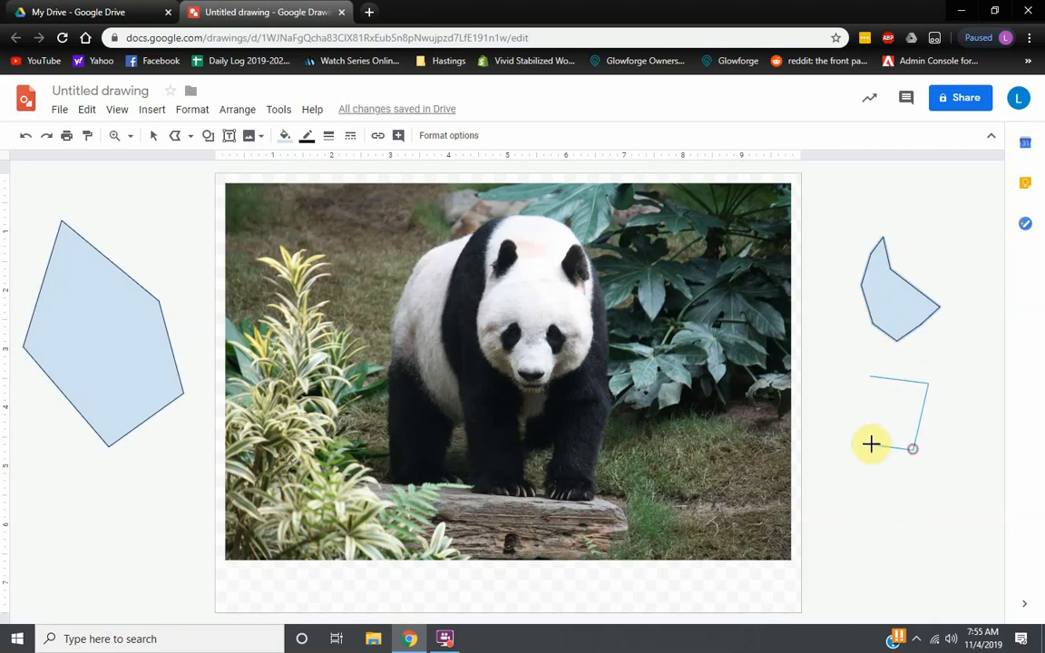
pyautogui.click(865, 442)
pyautogui.click(870, 378)
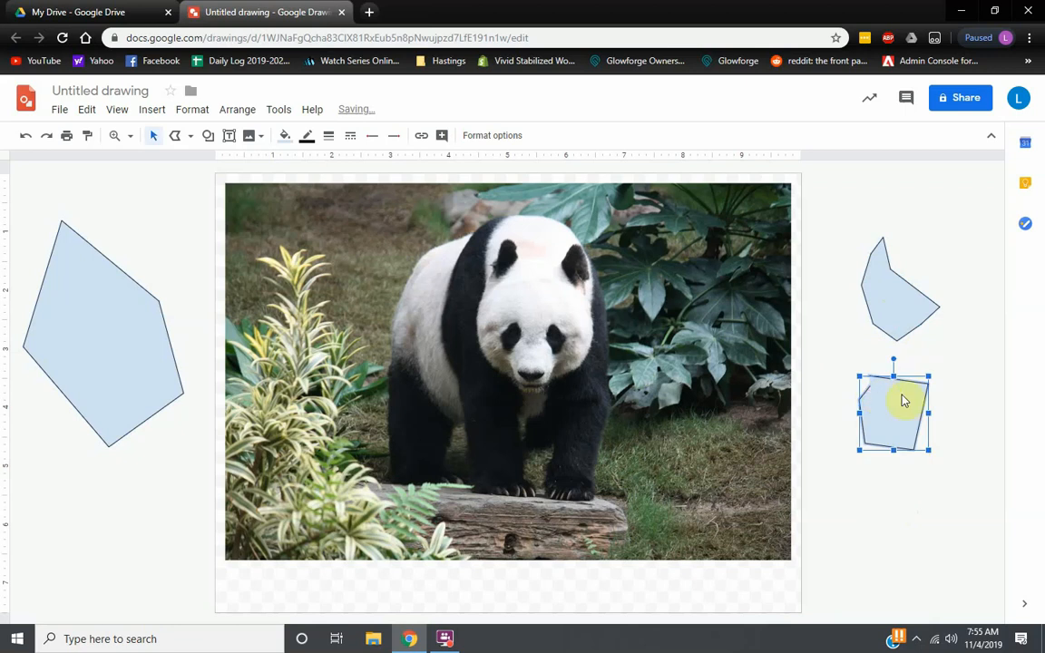
pyautogui.moveTo(903, 400); pyautogui.dragTo(142, 488)
pyautogui.click(179, 537)
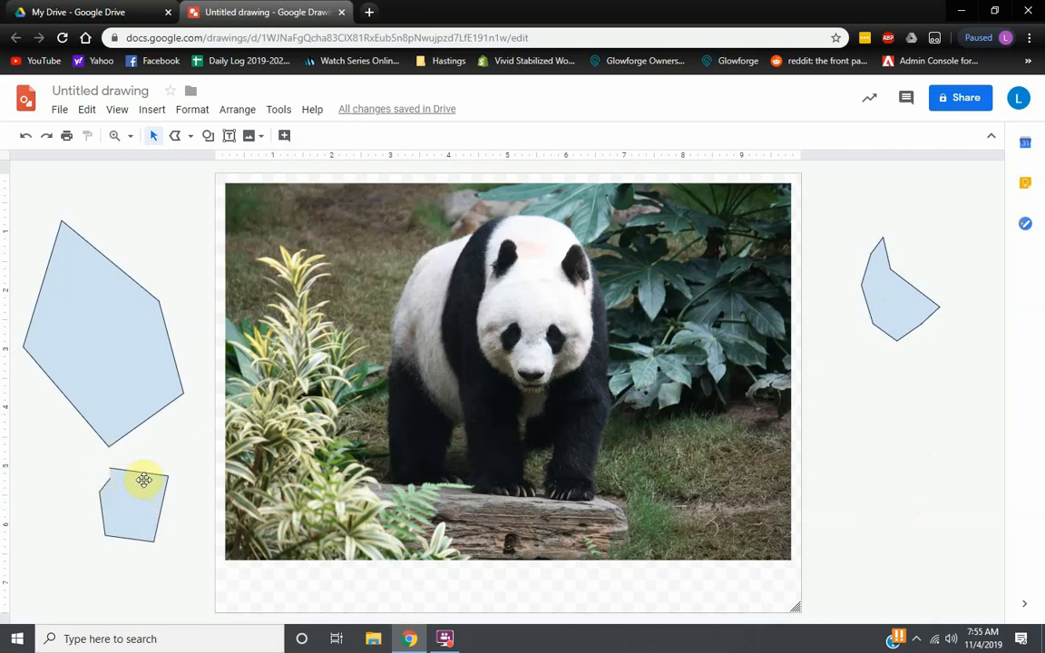
# Step: Delete the three practice polygons around the page, leaving only the panda photo
pyautogui.click(124, 520)
pyautogui.press('Delete')
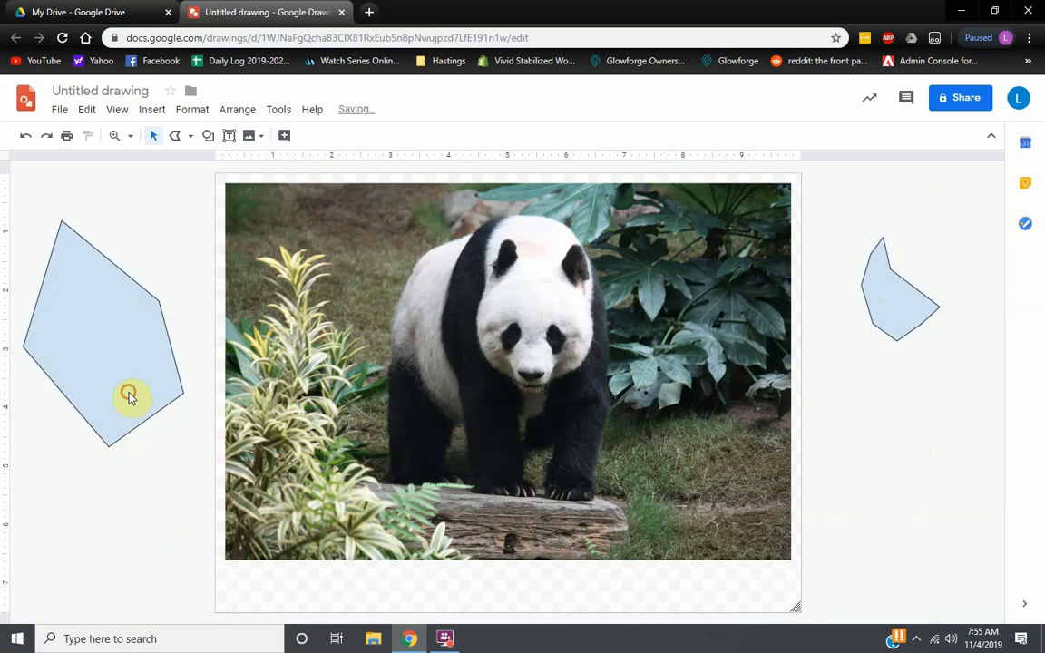
pyautogui.click(128, 396)
pyautogui.press('Delete')
pyautogui.click(908, 305)
pyautogui.press('Delete')
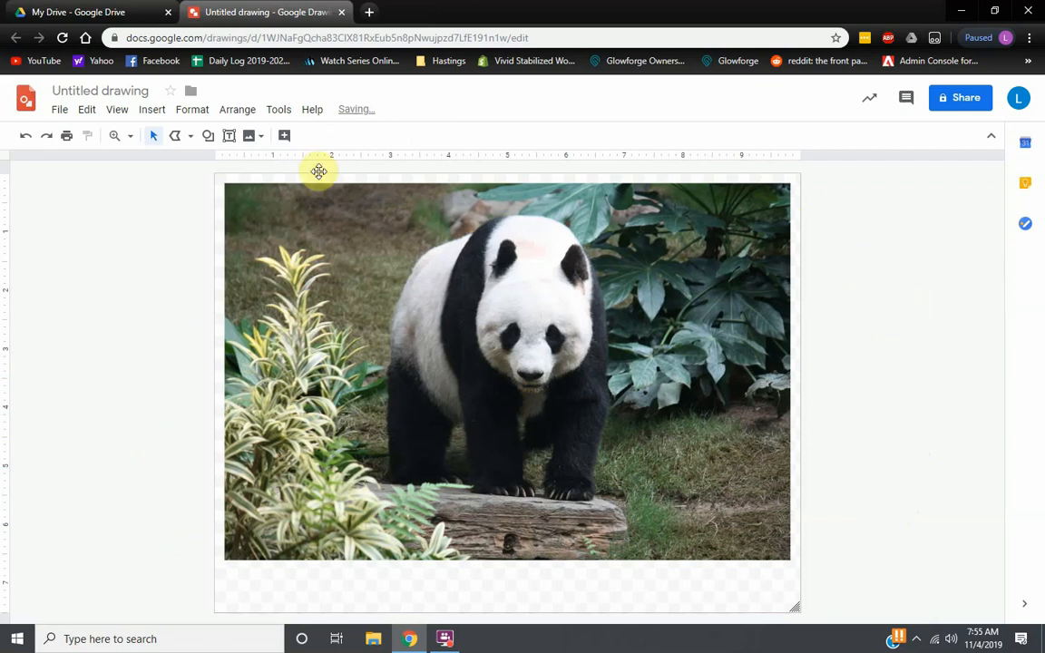
pyautogui.click(181, 141)
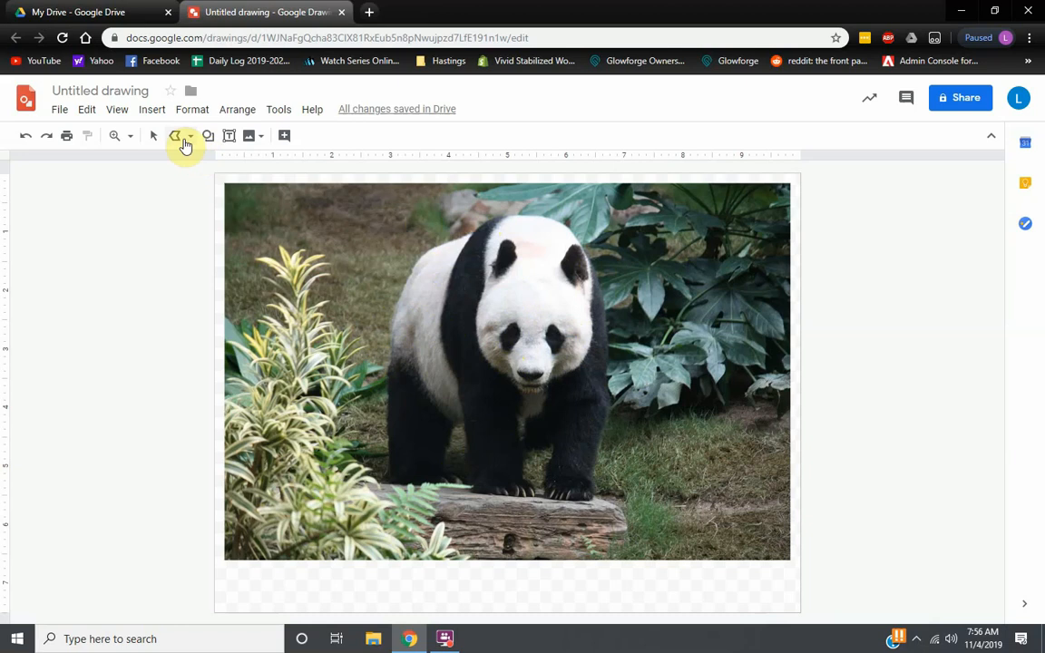
pyautogui.moveTo(111, 242); pyautogui.dragTo(61, 304)
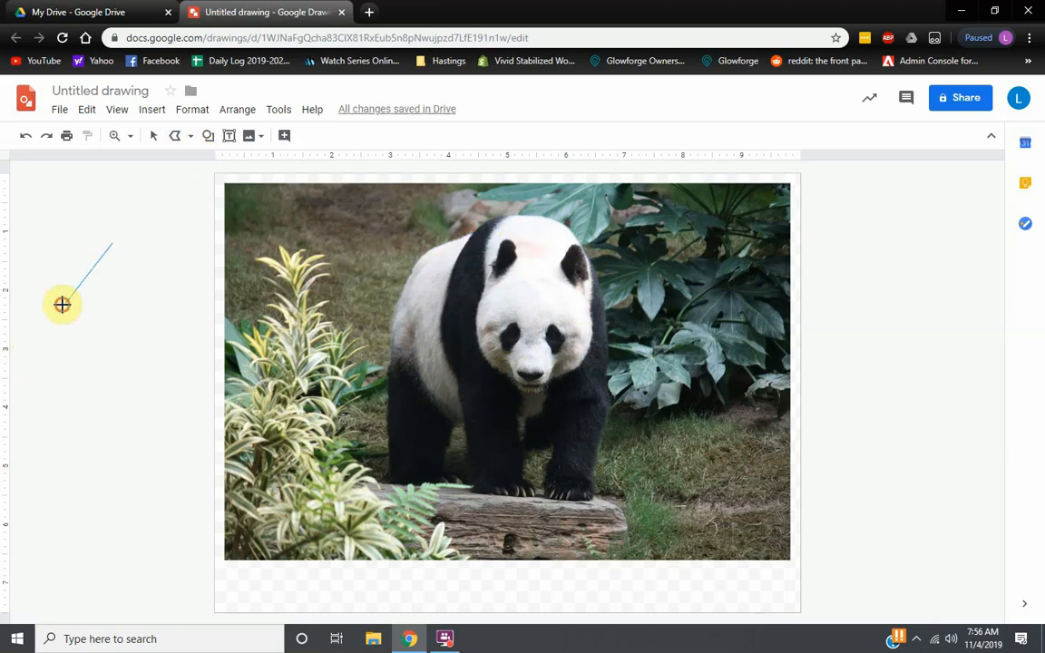
pyautogui.click(110, 407)
pyautogui.click(136, 362)
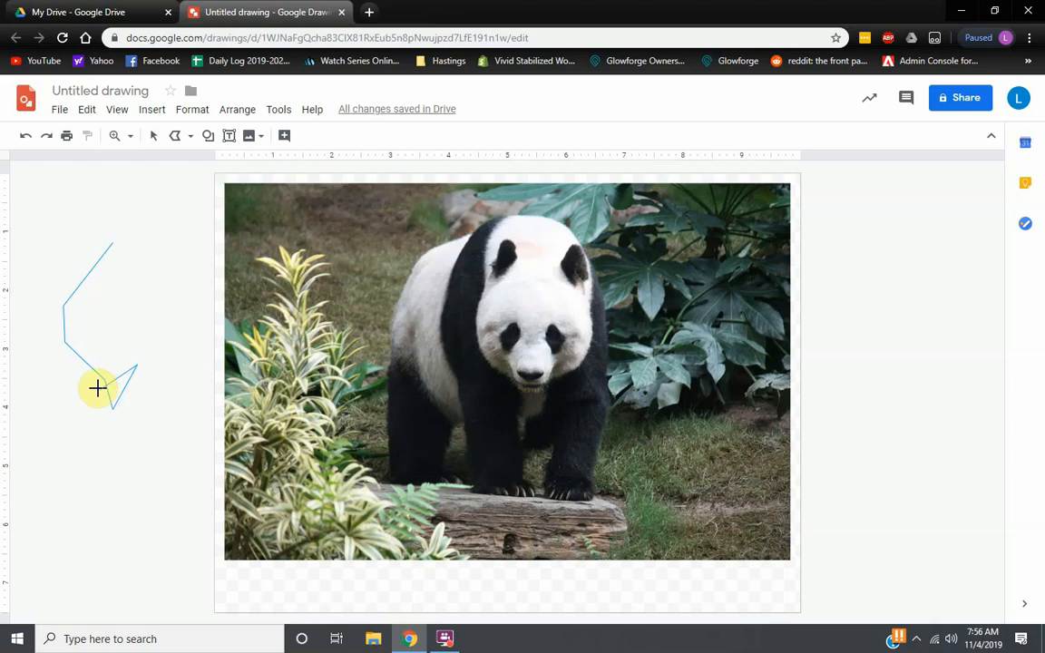
pyautogui.press('Escape')
pyautogui.click(190, 136)
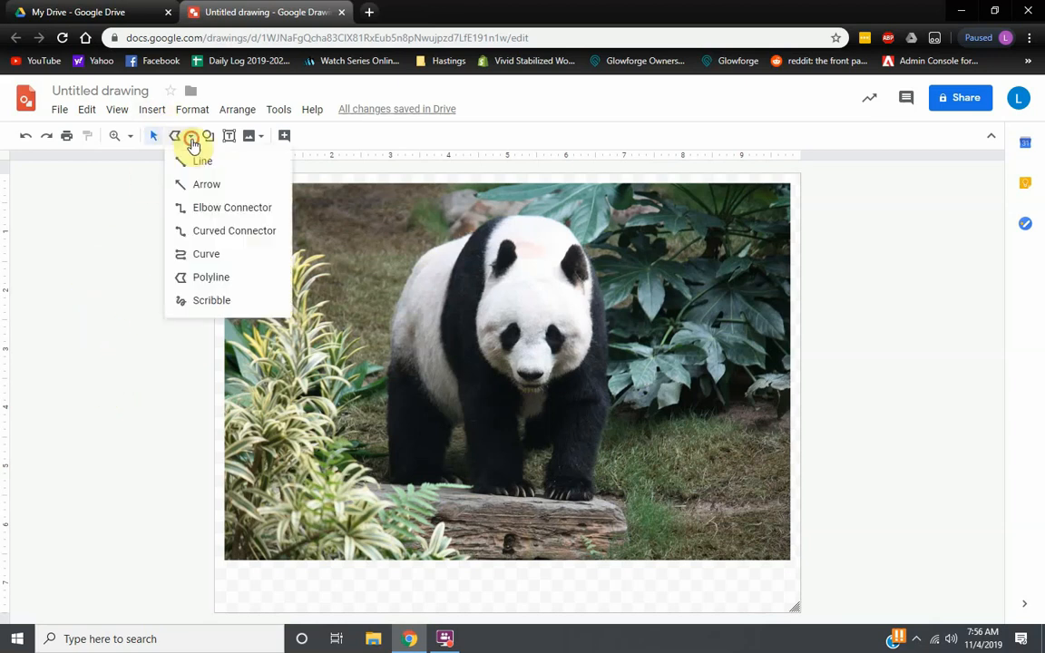
pyautogui.click(195, 253)
pyautogui.click(133, 259)
pyautogui.click(102, 316)
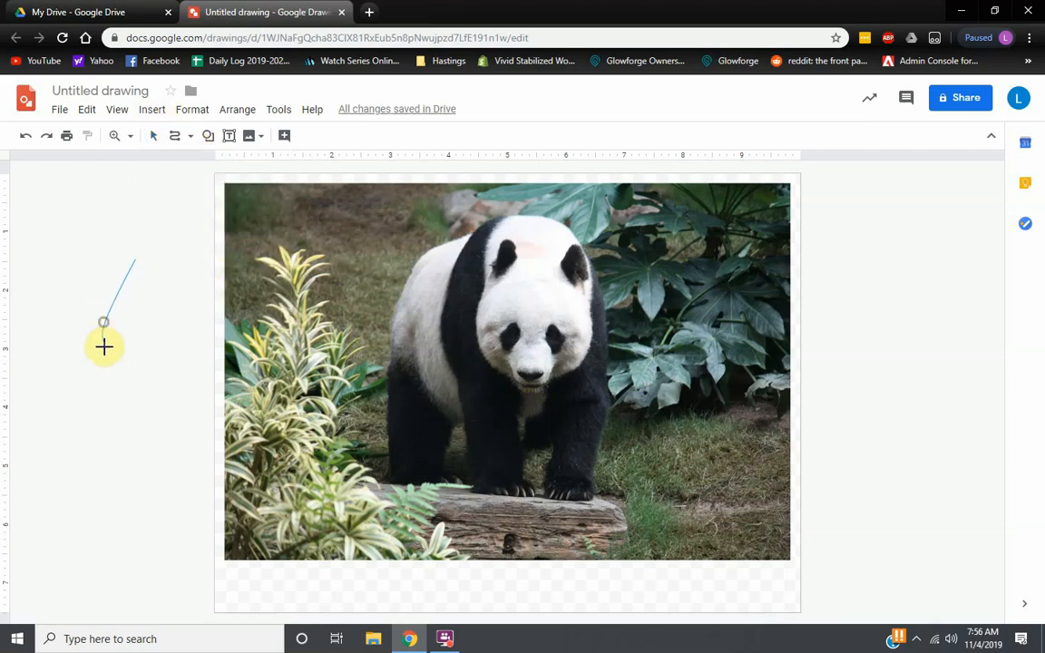
pyautogui.click(109, 361)
pyautogui.press('Escape')
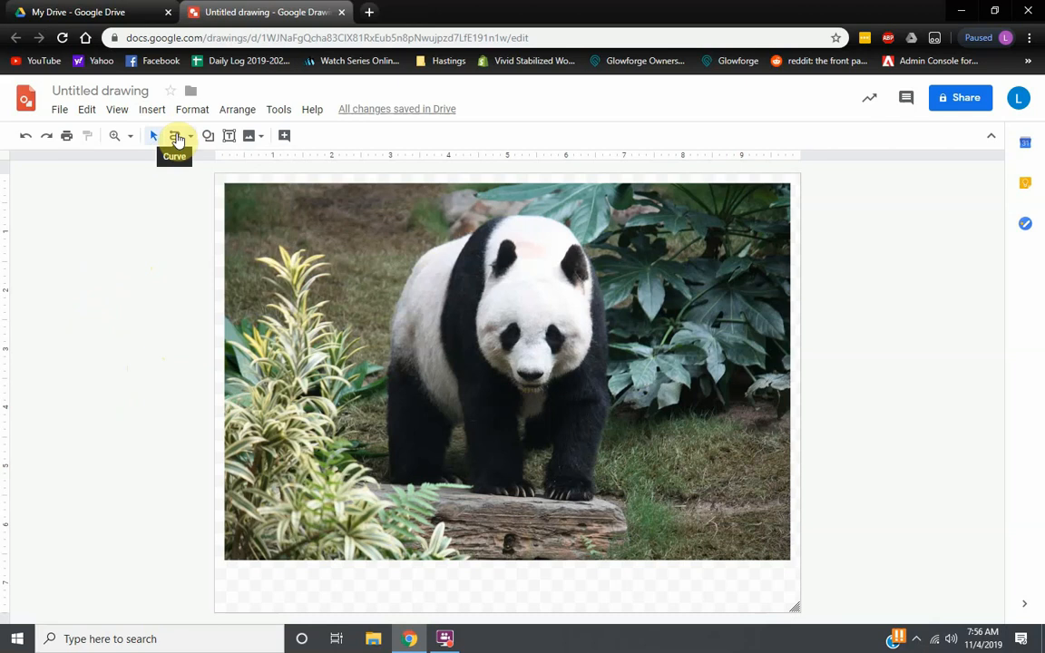
# Step: Trace the upper rear edge of the panda's black shoulder band with a short open polyline, and delete it
pyautogui.click(191, 136)
pyautogui.click(209, 278)
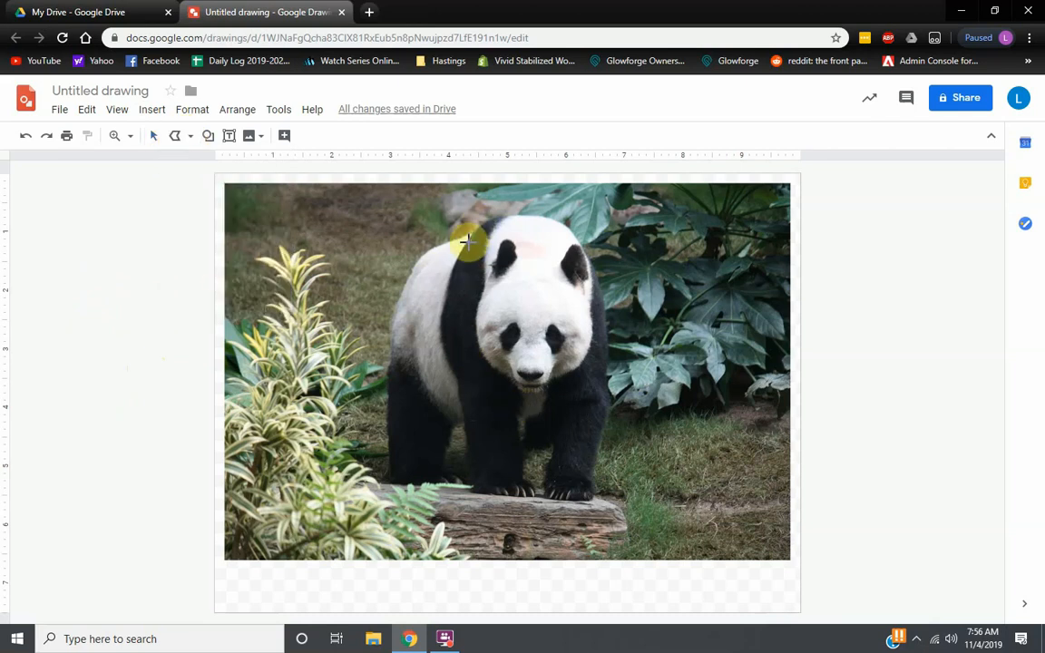
pyautogui.click(444, 290)
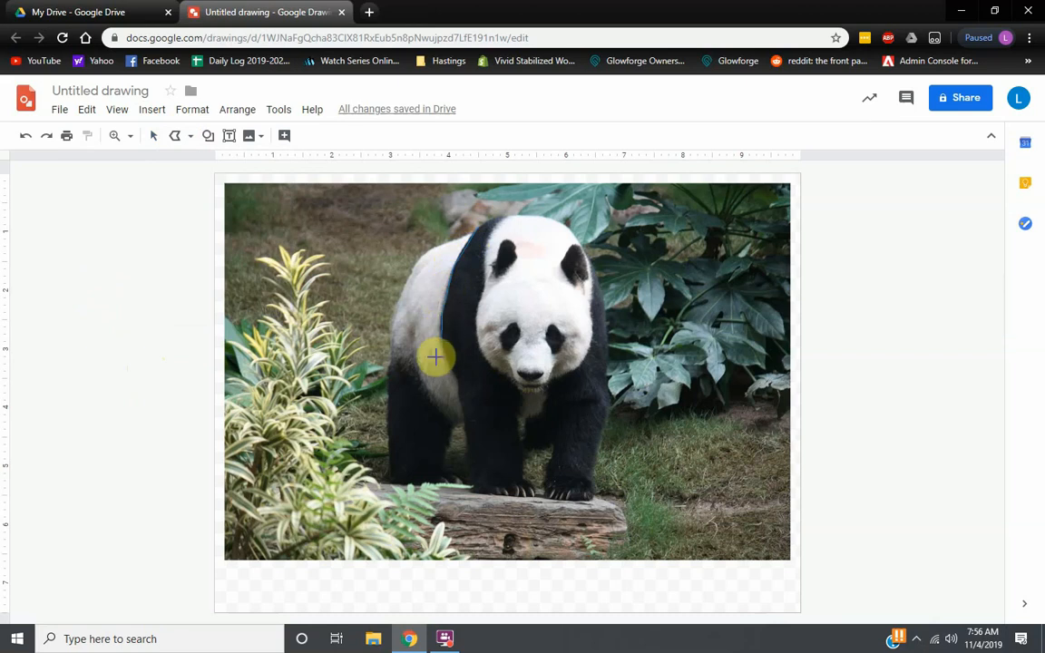
pyautogui.doubleClick(442, 332)
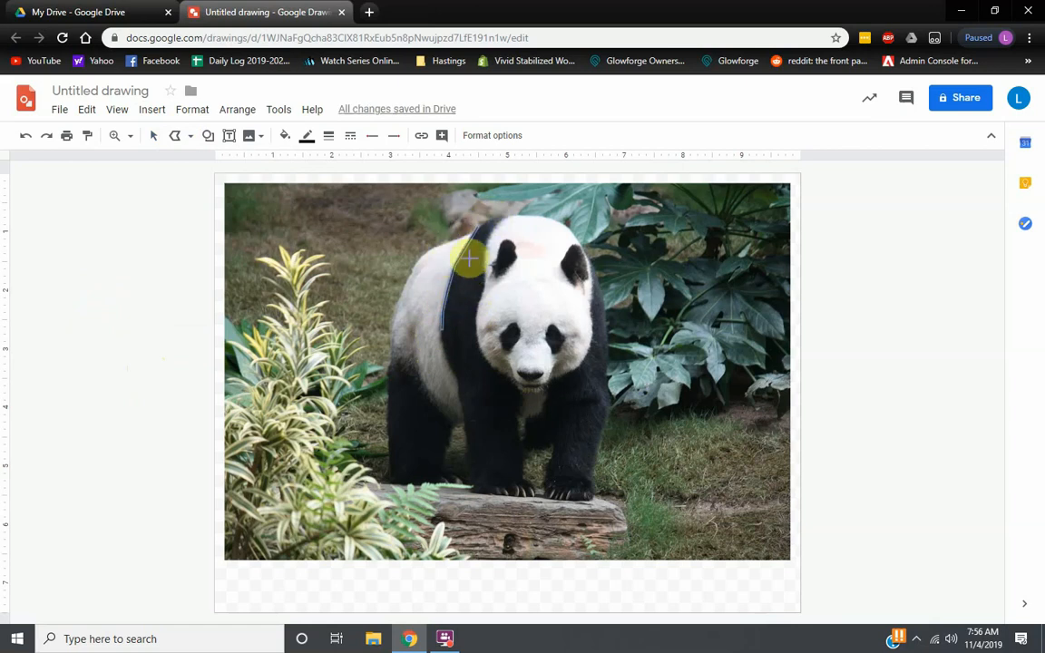
pyautogui.press('Delete')
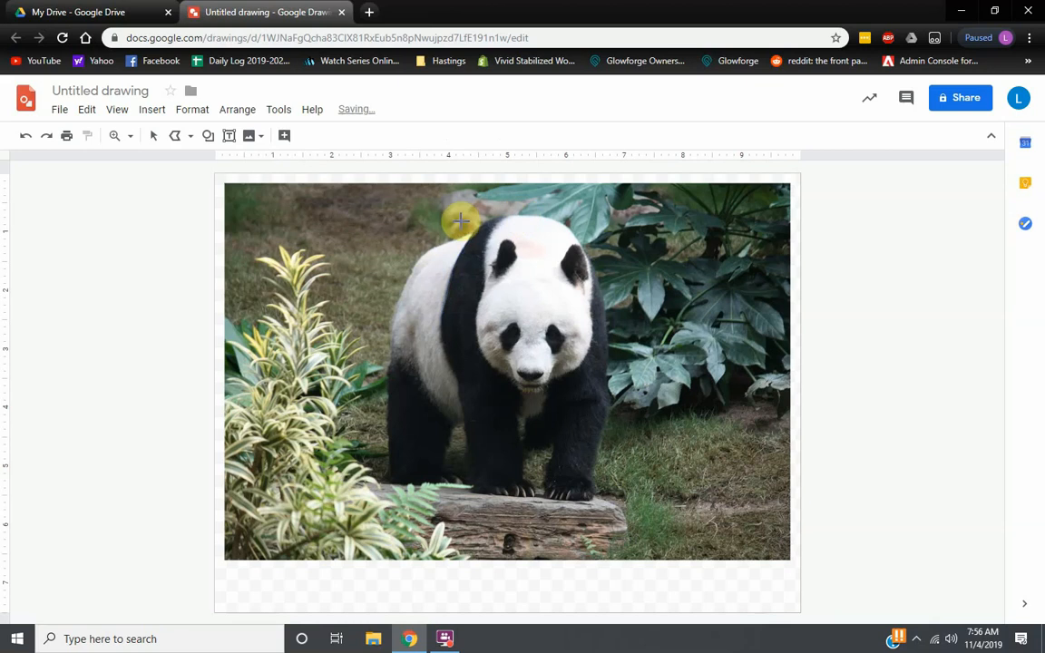
pyautogui.click(447, 295)
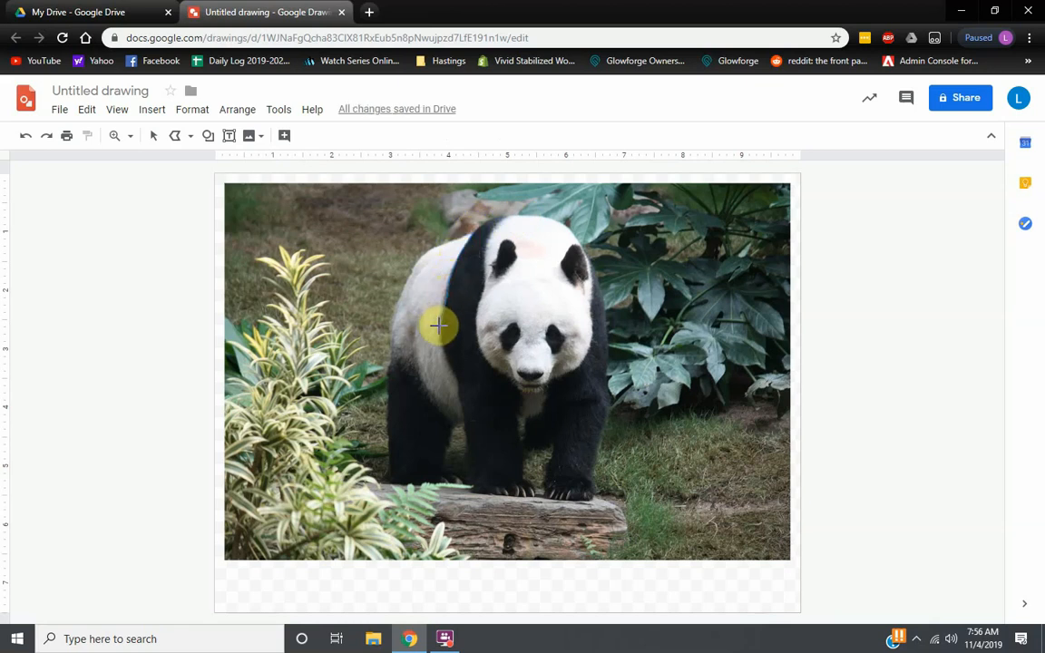
pyautogui.click(458, 379)
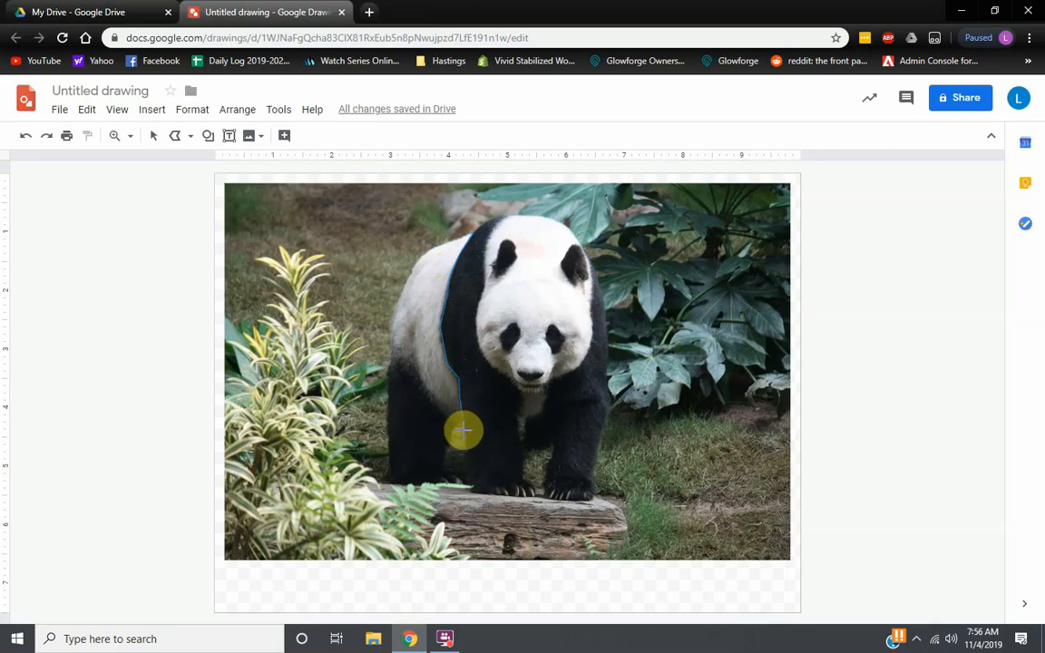
pyautogui.click(469, 488)
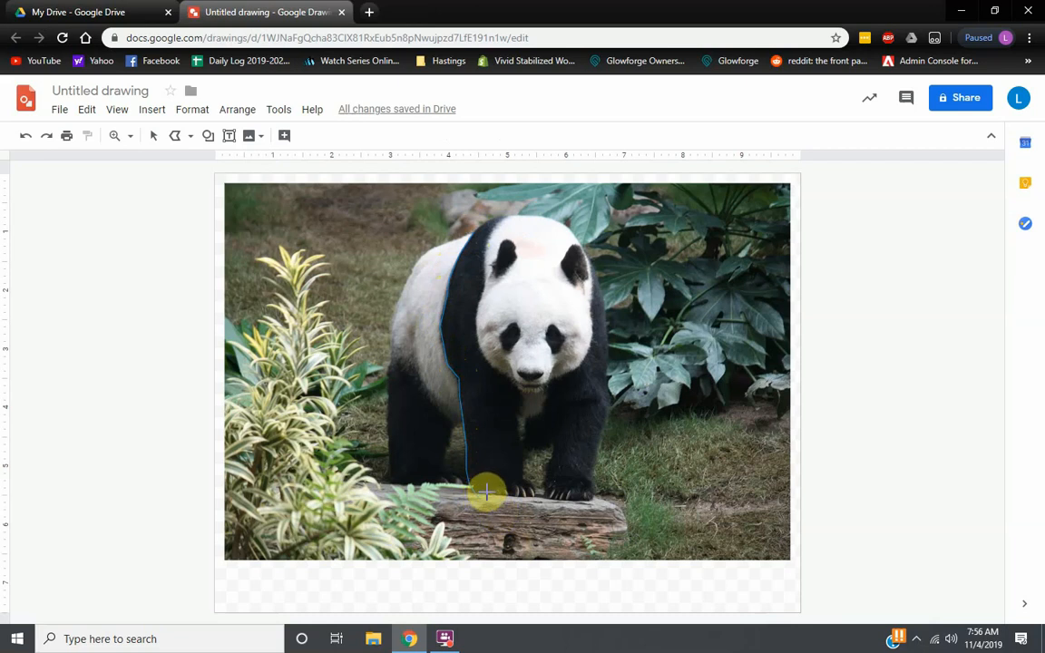
pyautogui.click(534, 490)
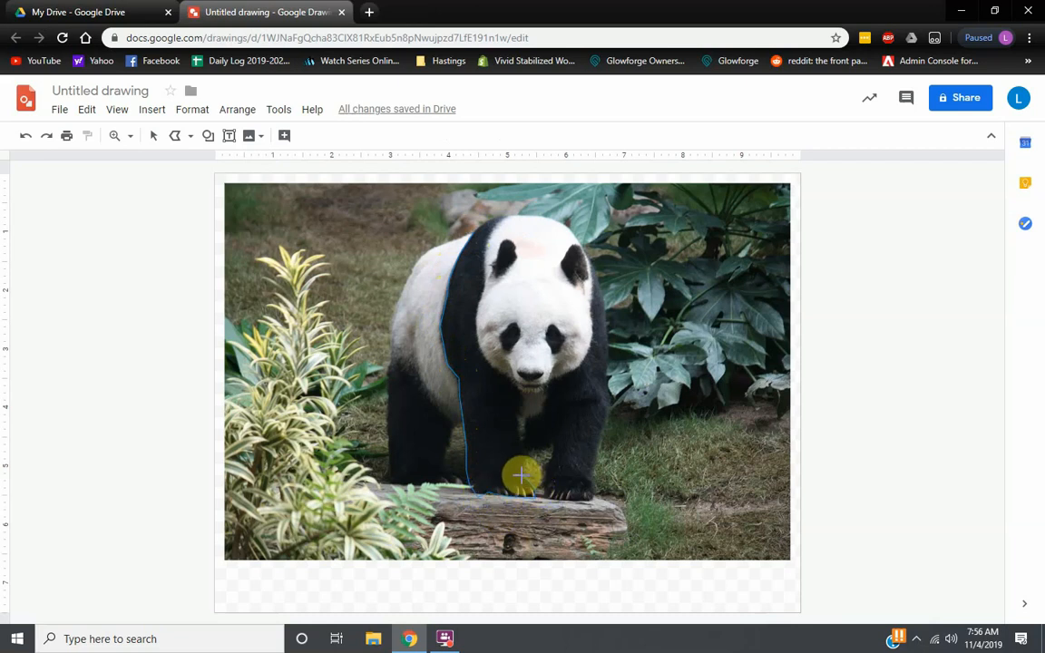
pyautogui.doubleClick(520, 397)
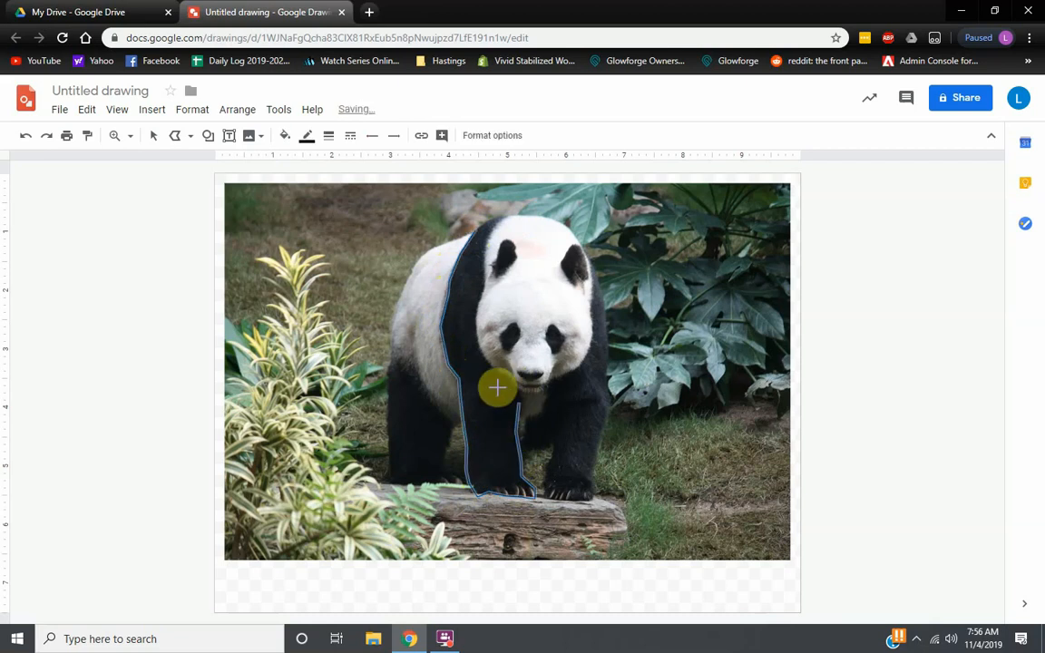
pyautogui.hotkey('ctrl', 'z')
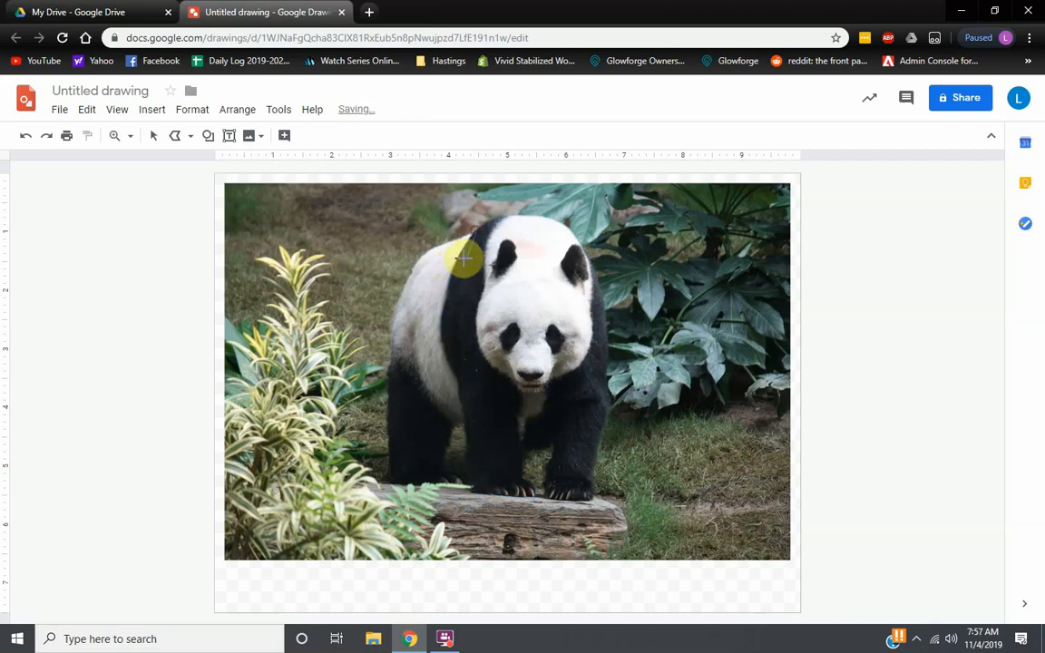
# Step: Trace the panda's black shoulder band and the front leg below it as one closed polyline shape, from the back down to the paw
pyautogui.click(448, 281)
pyautogui.click(441, 315)
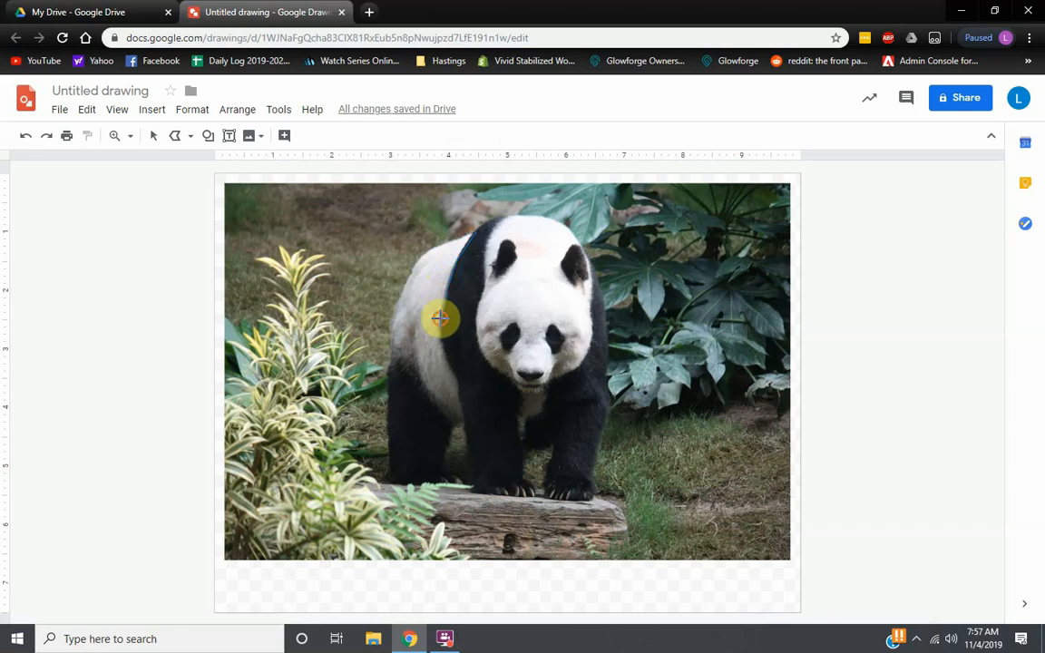
pyautogui.click(441, 341)
pyautogui.click(454, 381)
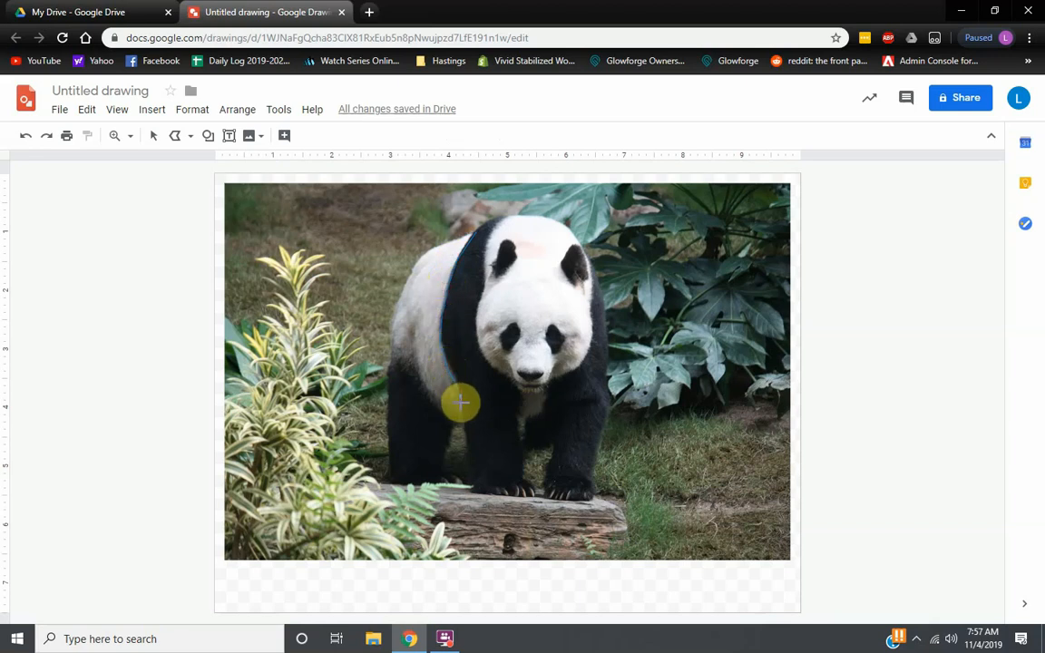
pyautogui.click(462, 404)
pyautogui.click(467, 444)
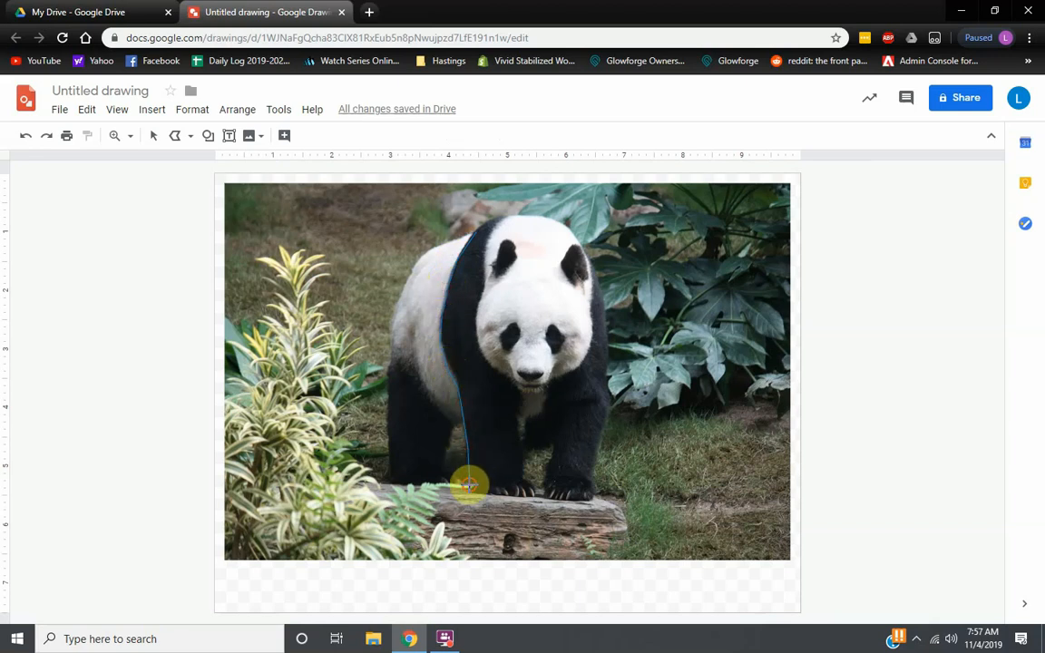
pyautogui.click(469, 481)
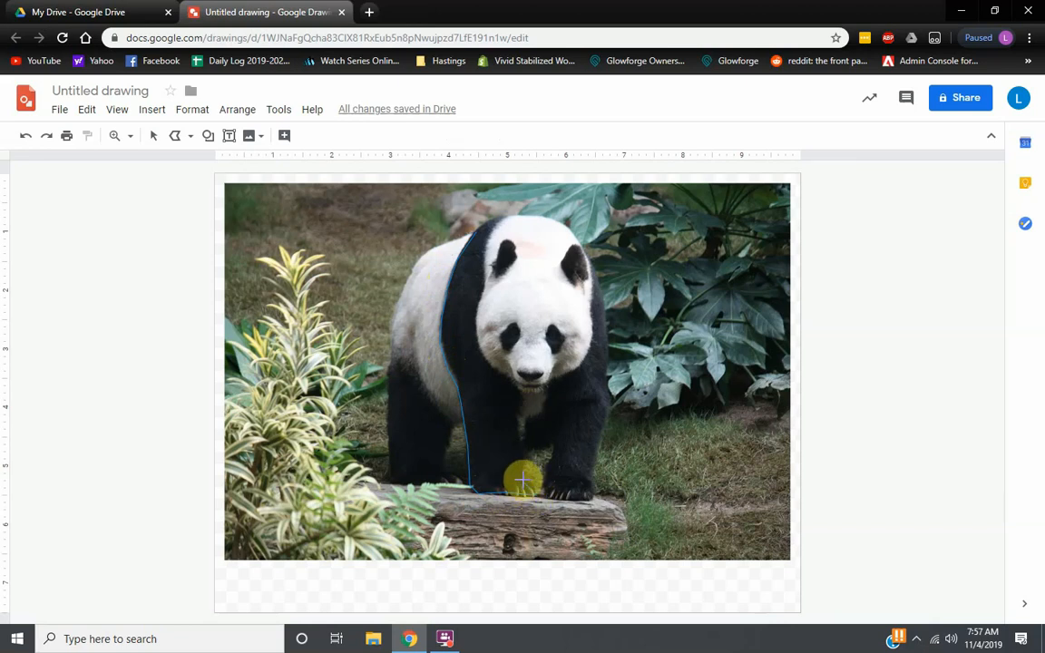
pyautogui.click(521, 490)
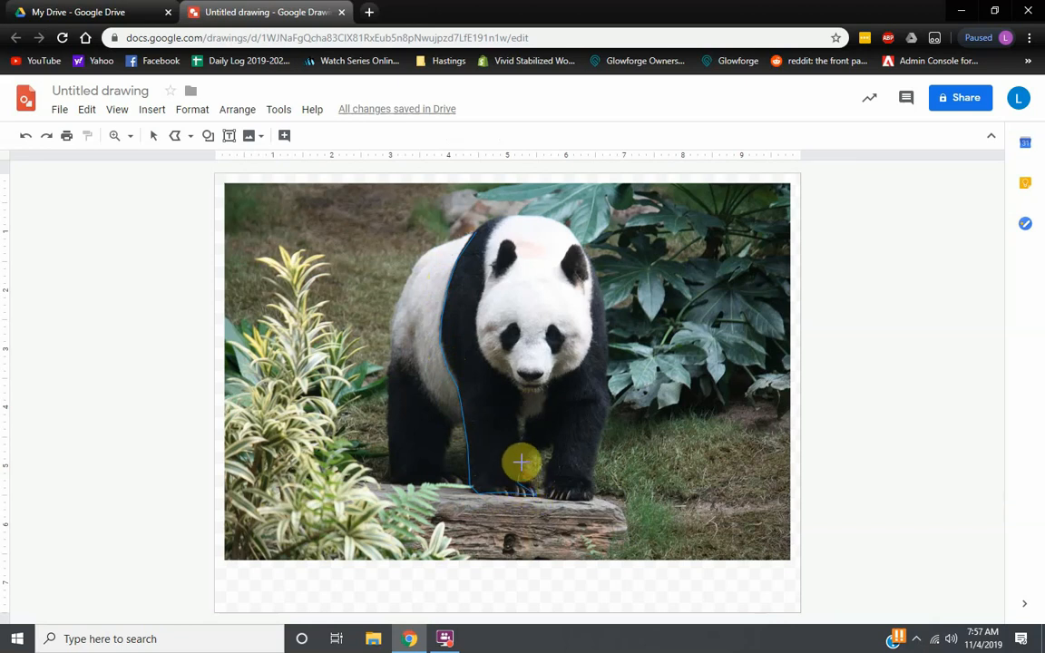
pyautogui.click(519, 394)
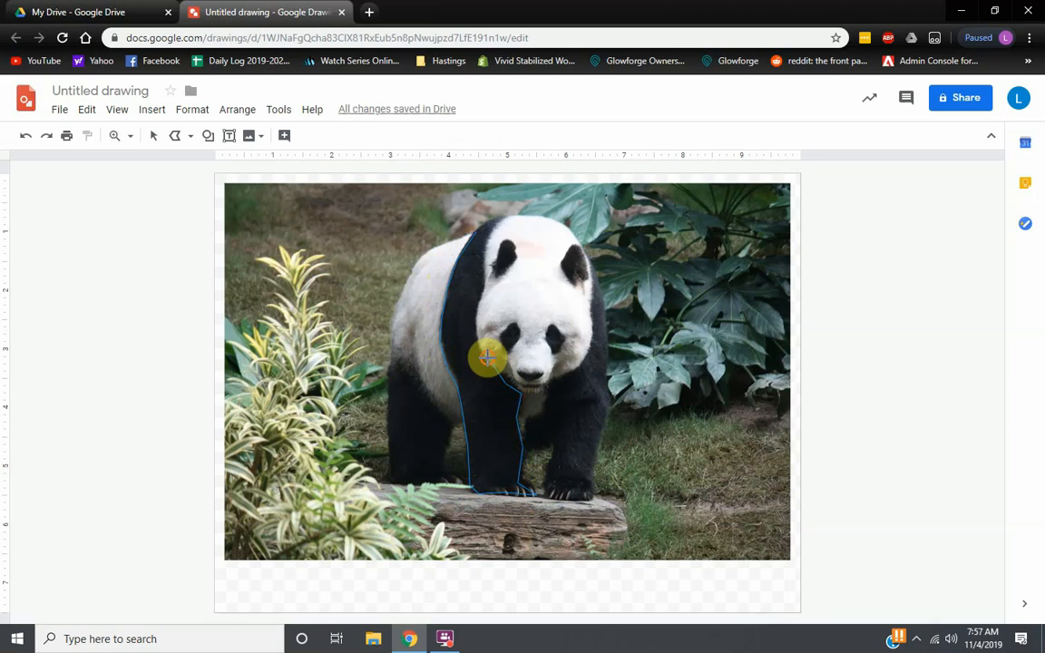
pyautogui.click(470, 325)
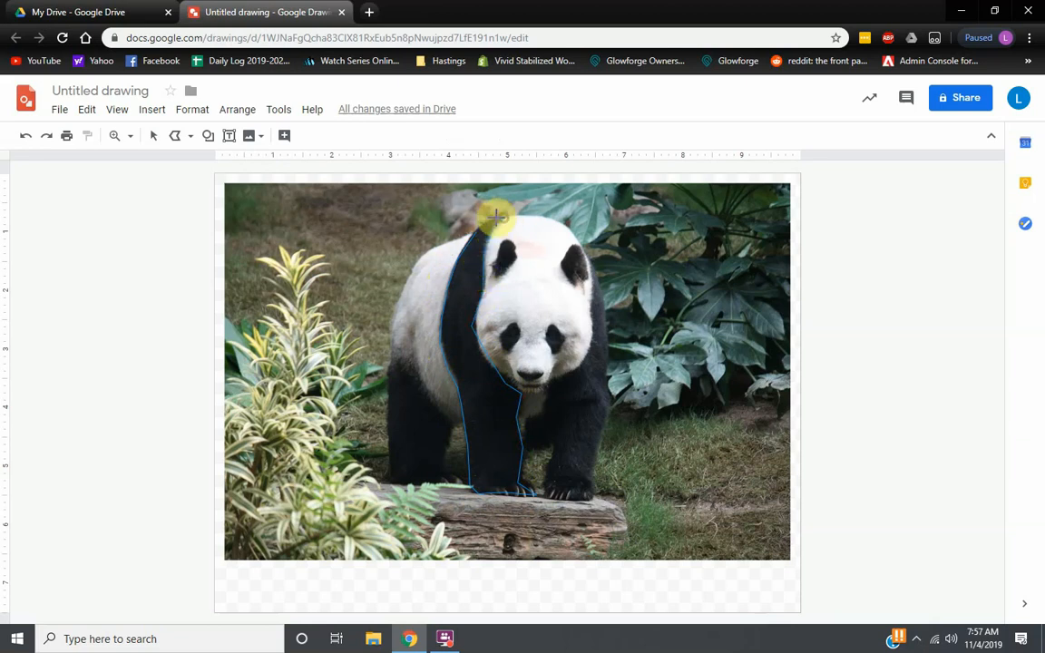
pyautogui.click(470, 232)
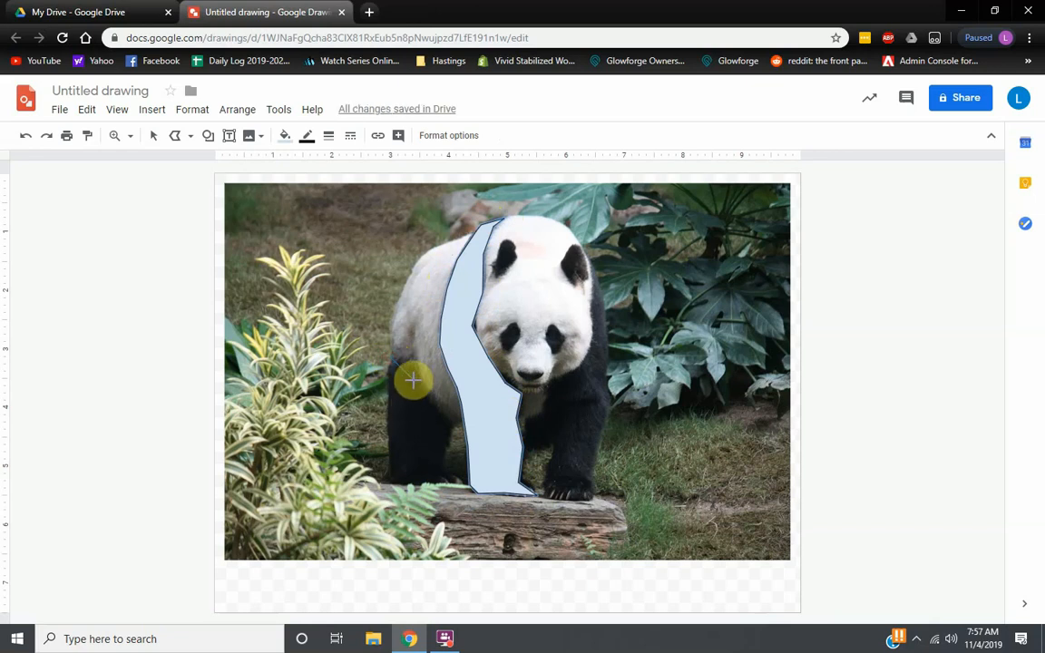
# Step: Trace the panda's black hind leg as a closed polyline shape, from the belly edge around the paw and up the rear side
pyautogui.click(457, 419)
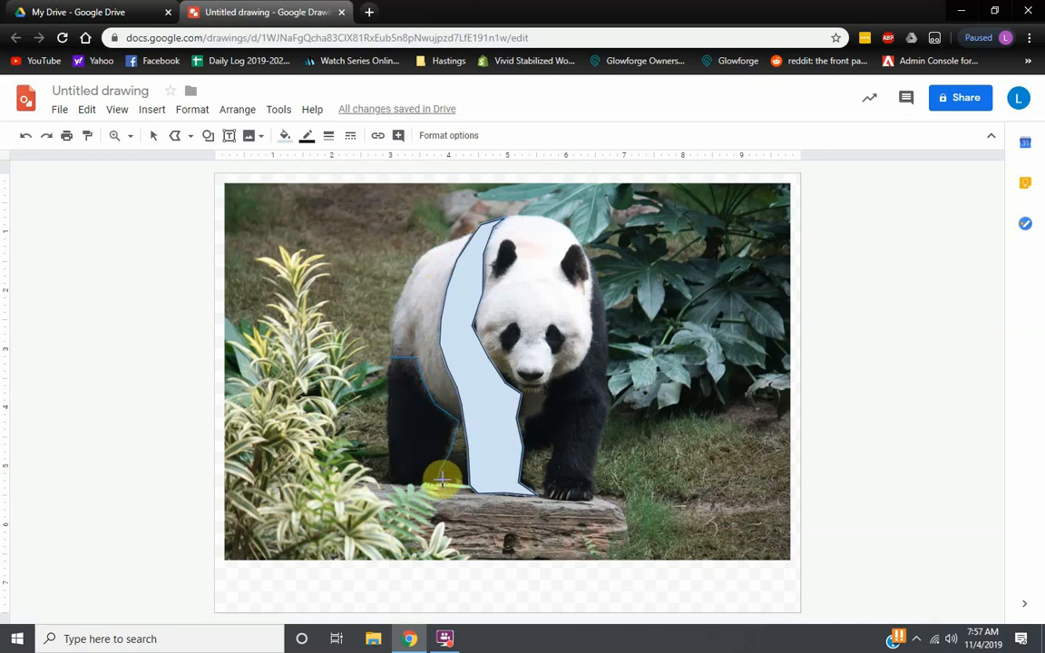
pyautogui.click(446, 467)
pyautogui.click(459, 484)
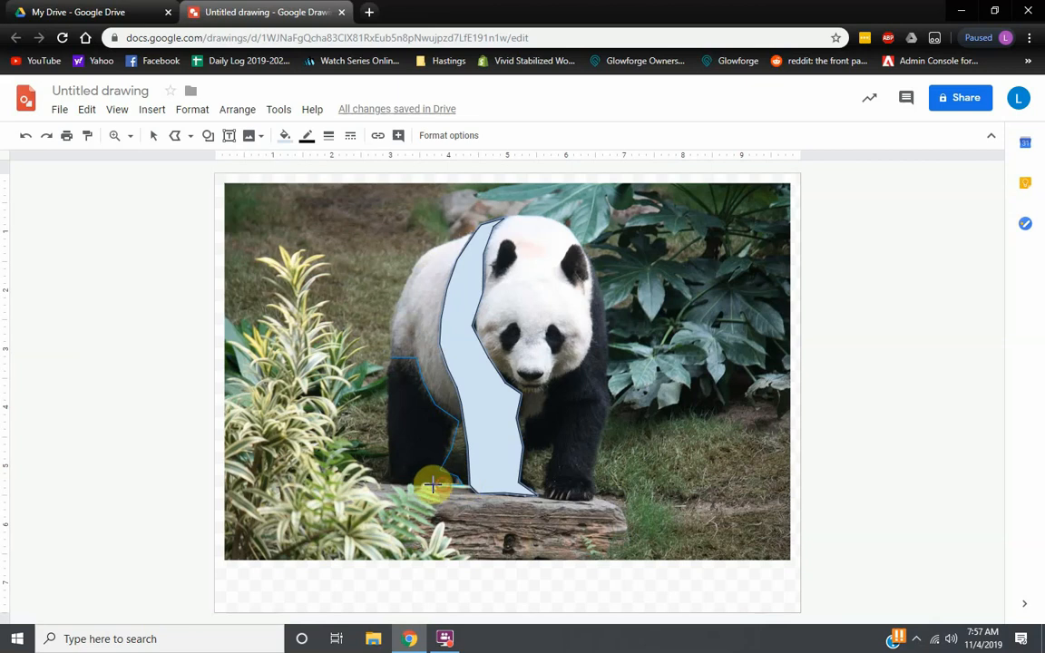
pyautogui.click(402, 486)
pyautogui.click(385, 471)
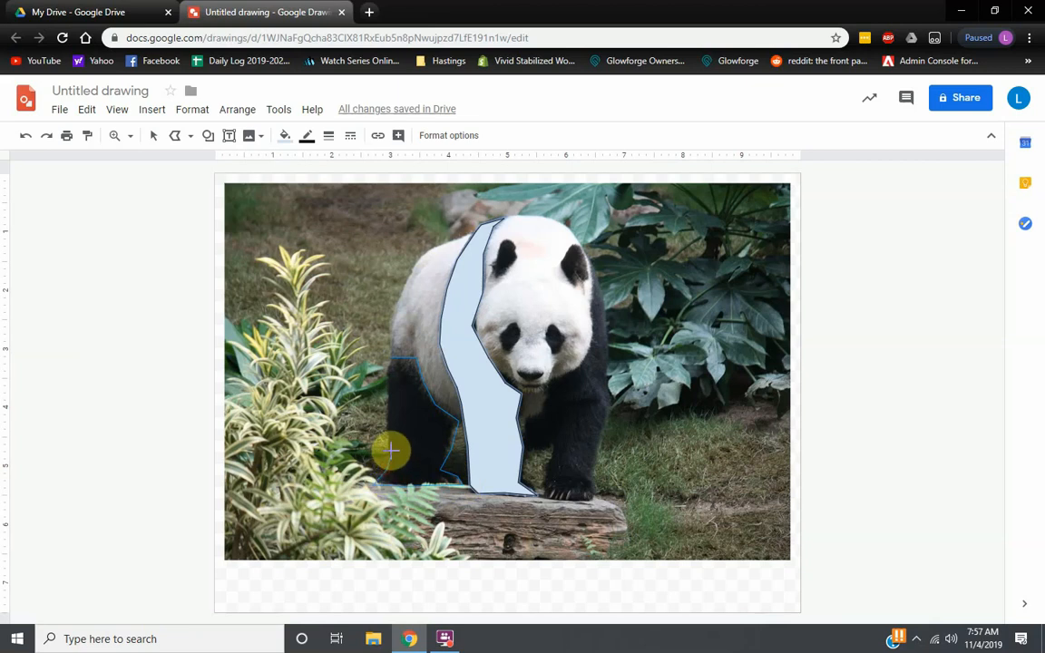
pyautogui.doubleClick(388, 355)
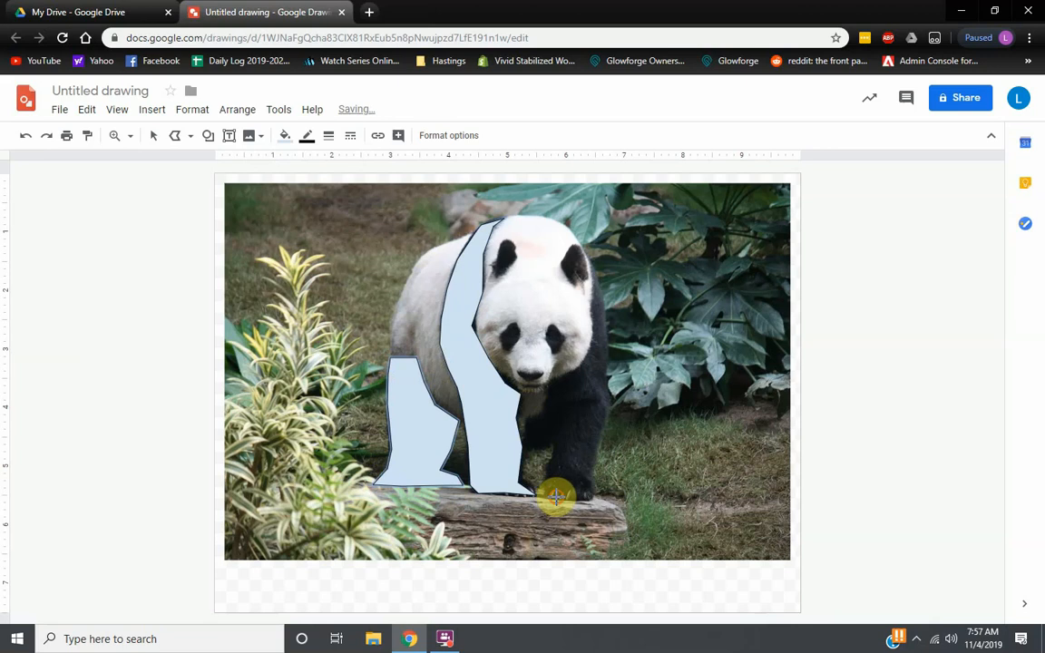
# Step: Trace the panda's other black front leg, including the narrow strip beside the head, as a closed polyline shape
pyautogui.click(592, 497)
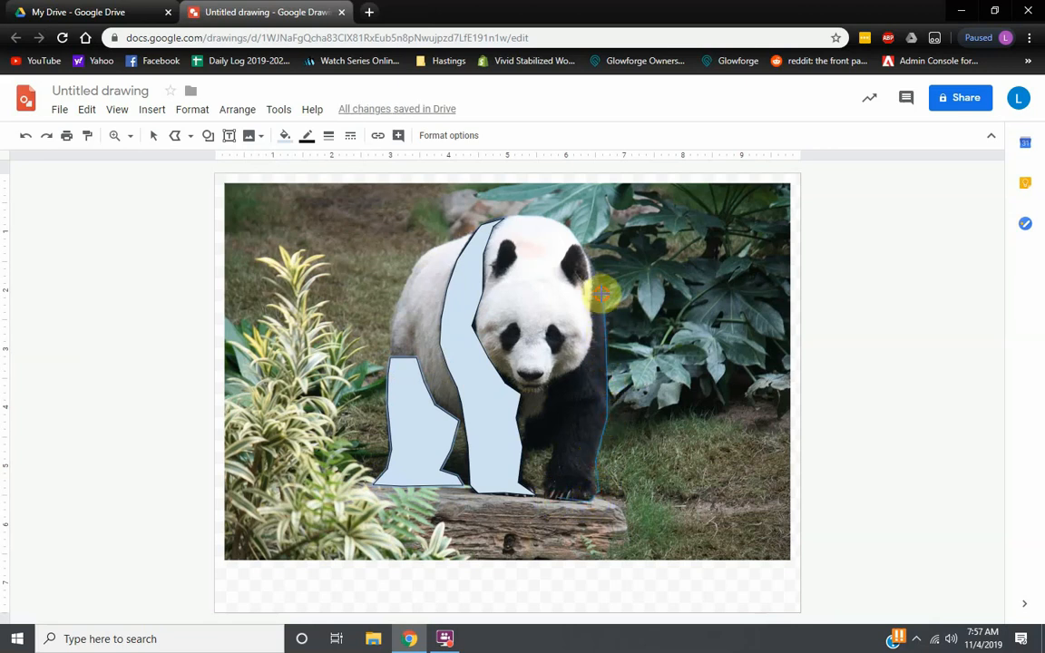
pyautogui.click(589, 260)
pyautogui.click(587, 294)
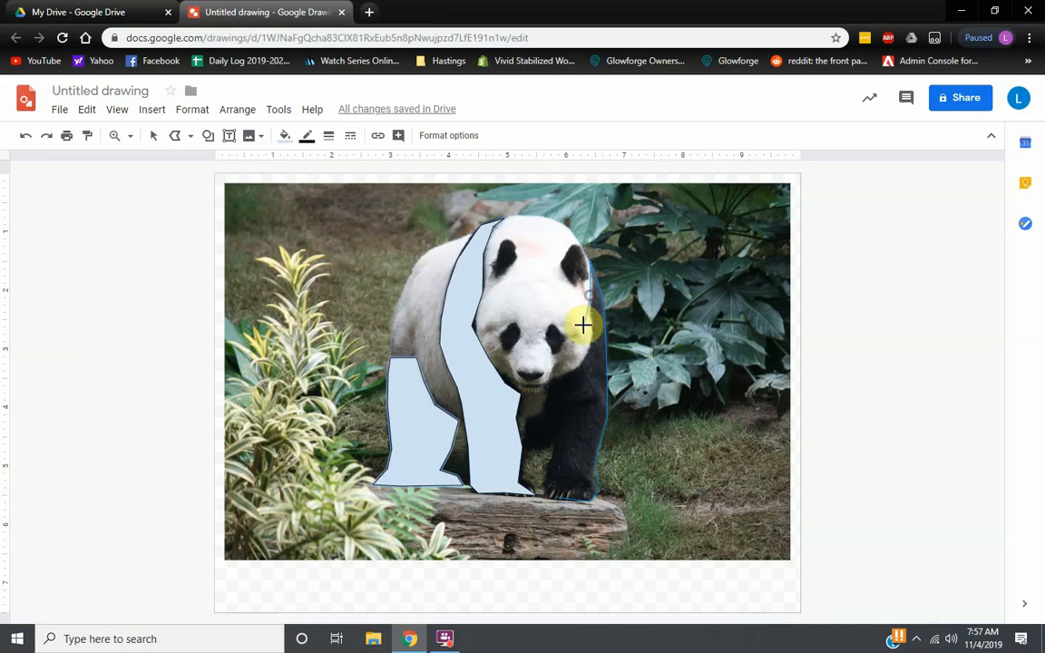
pyautogui.click(588, 324)
pyautogui.click(588, 354)
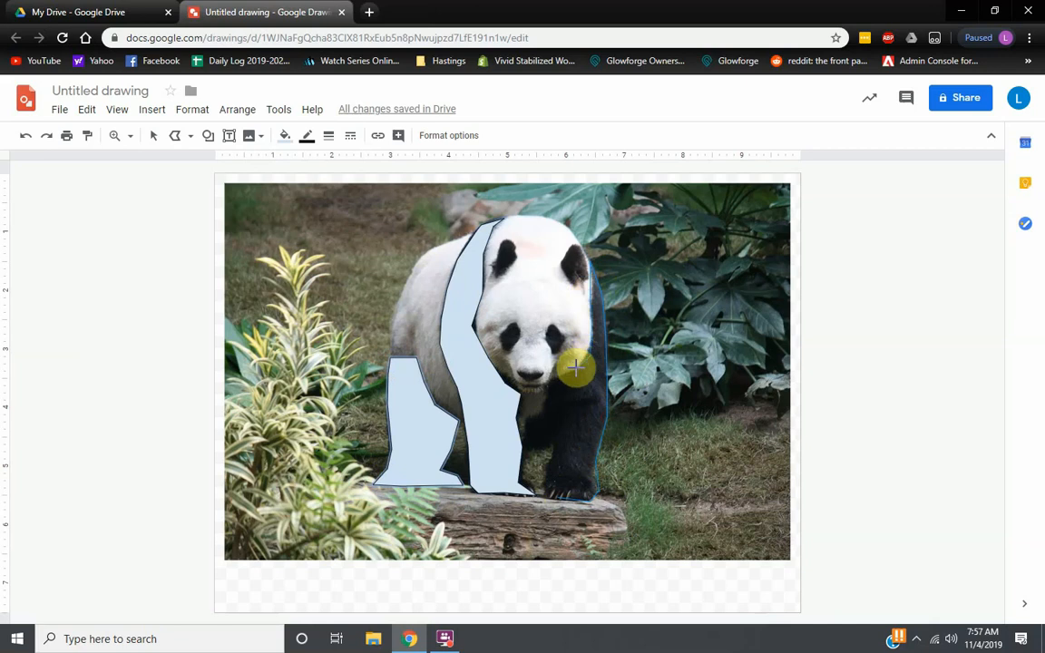
pyautogui.click(550, 383)
pyautogui.click(548, 398)
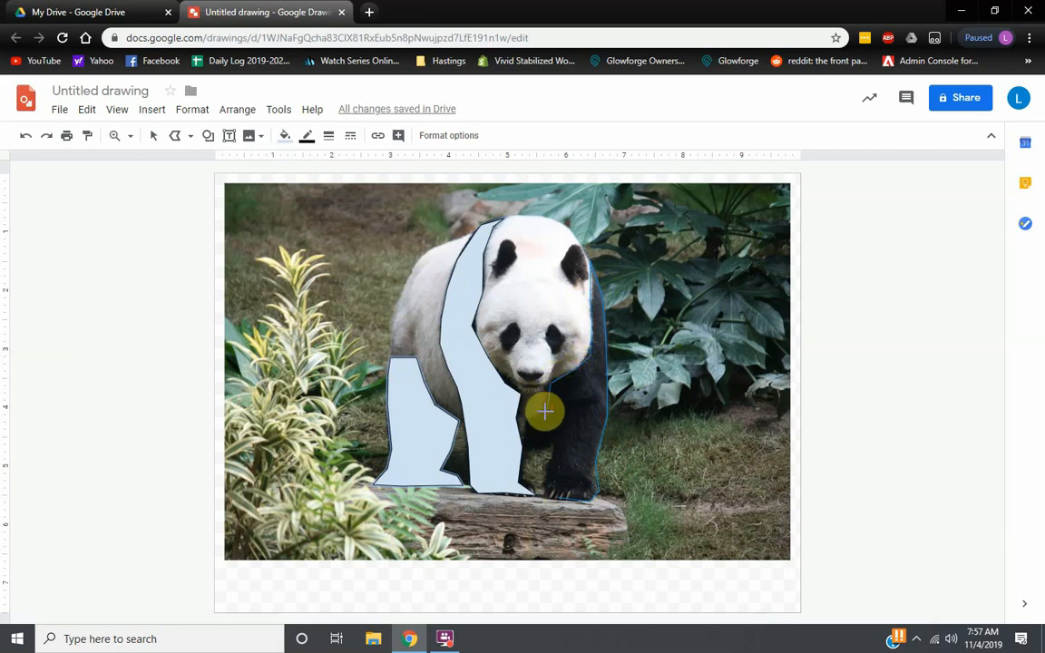
pyautogui.click(544, 416)
pyautogui.click(553, 454)
pyautogui.click(549, 469)
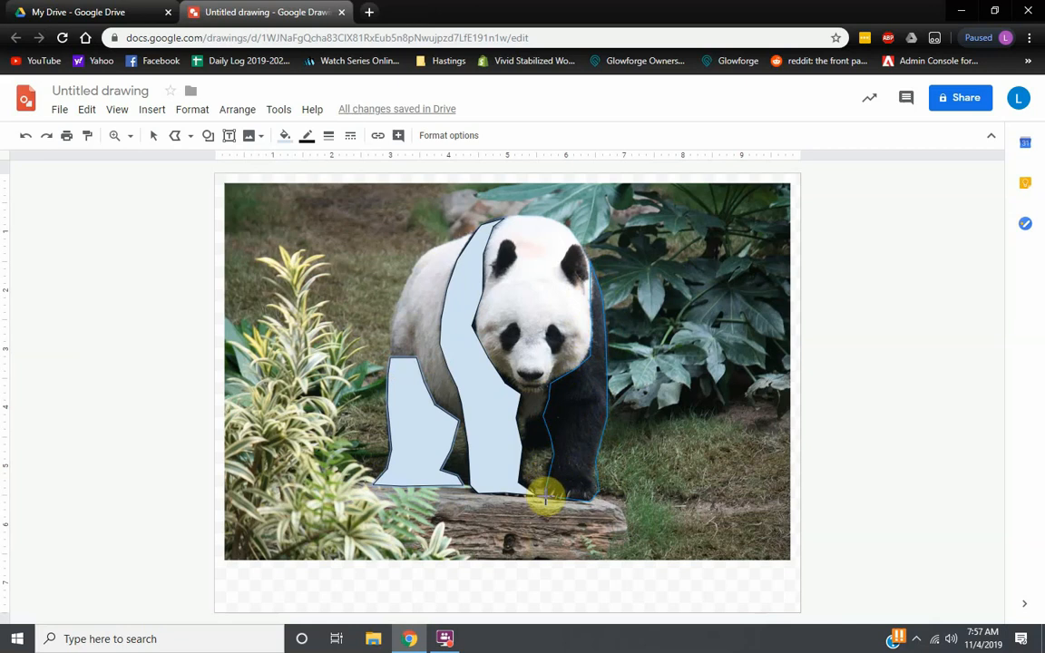
pyautogui.doubleClick(545, 497)
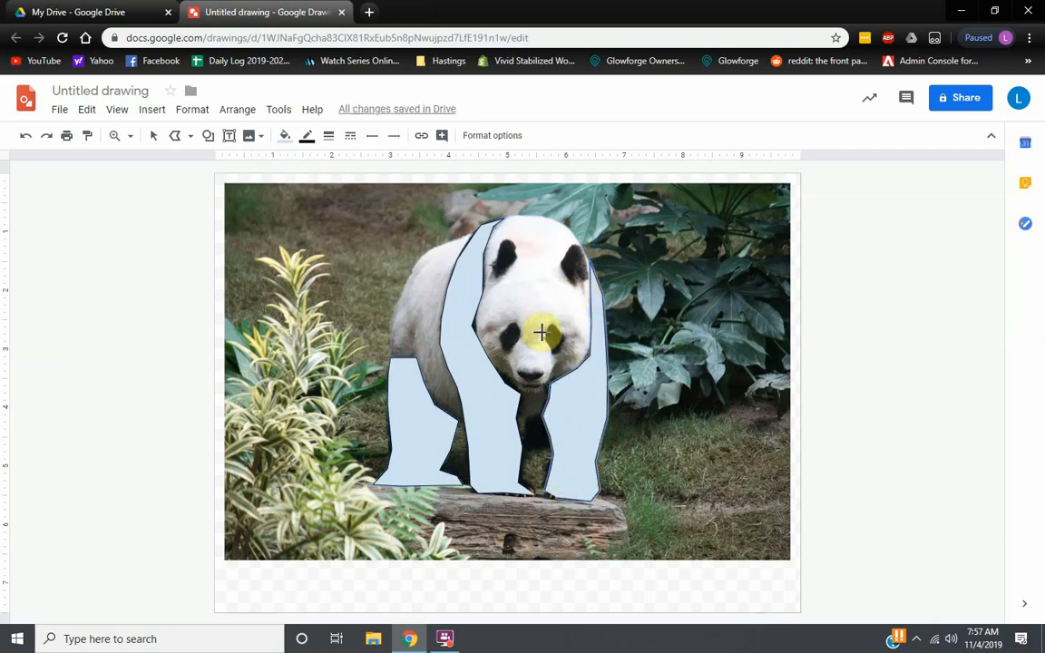
# Step: Trace both black eye patches as closed rounded shapes with the Curve tool
pyautogui.click(189, 136)
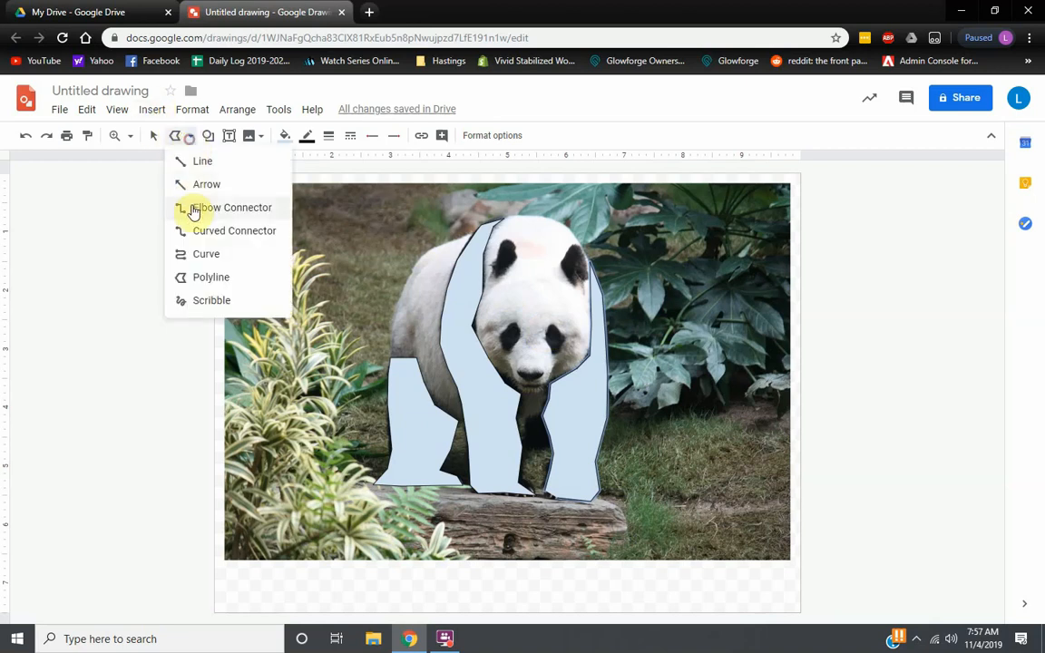
pyautogui.click(228, 277)
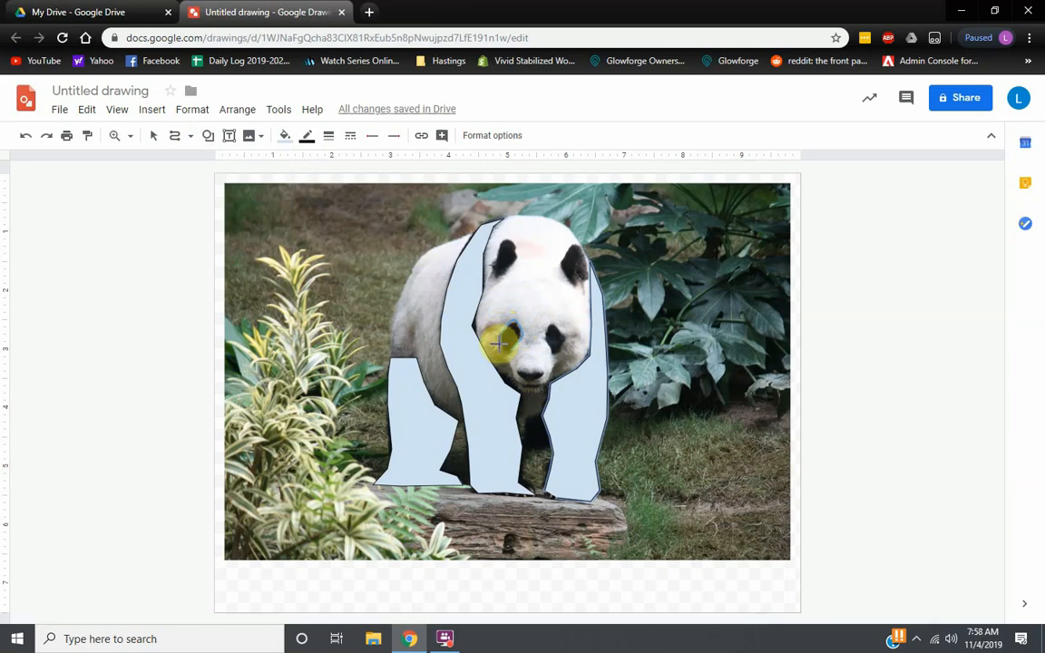
pyautogui.click(509, 350)
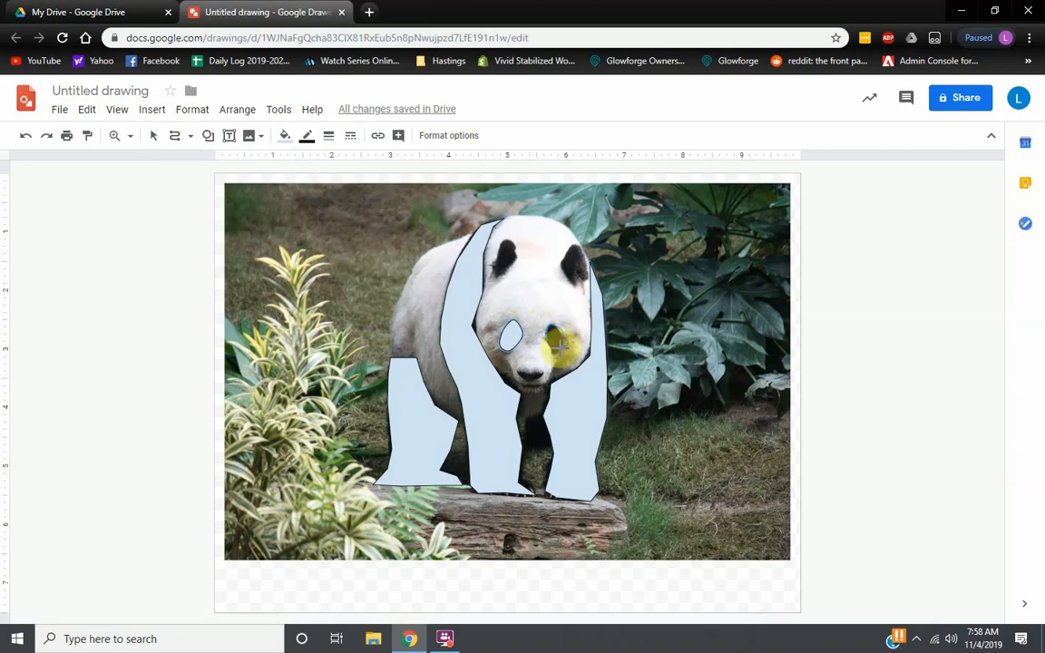
pyautogui.click(544, 342)
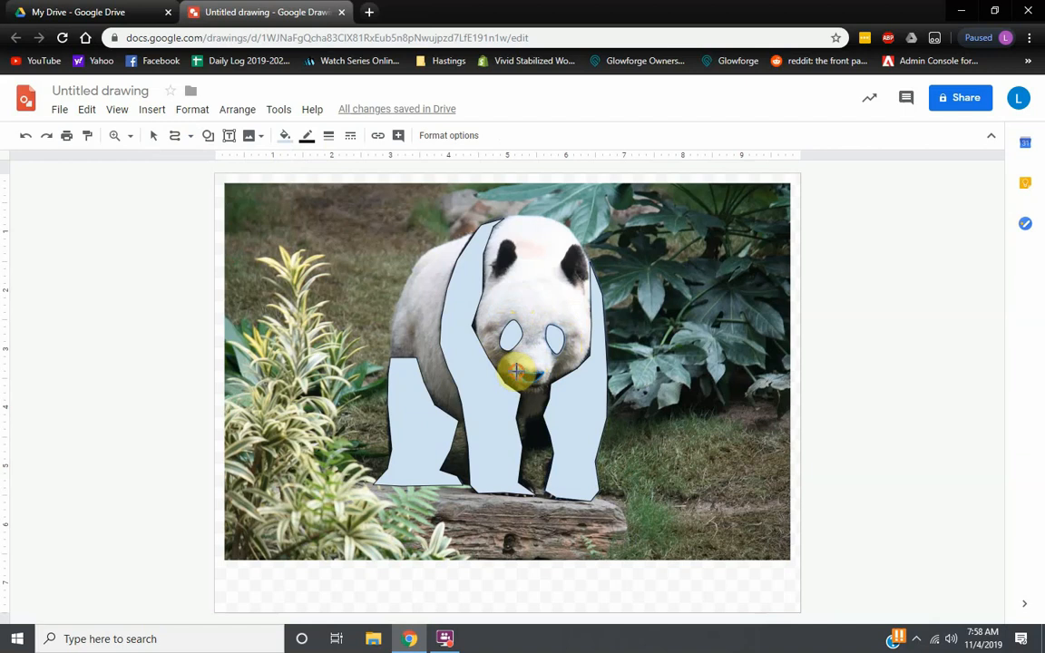
# Step: Trace the panda's nose and the thin mouth below it as closed curve shapes
pyautogui.click(526, 385)
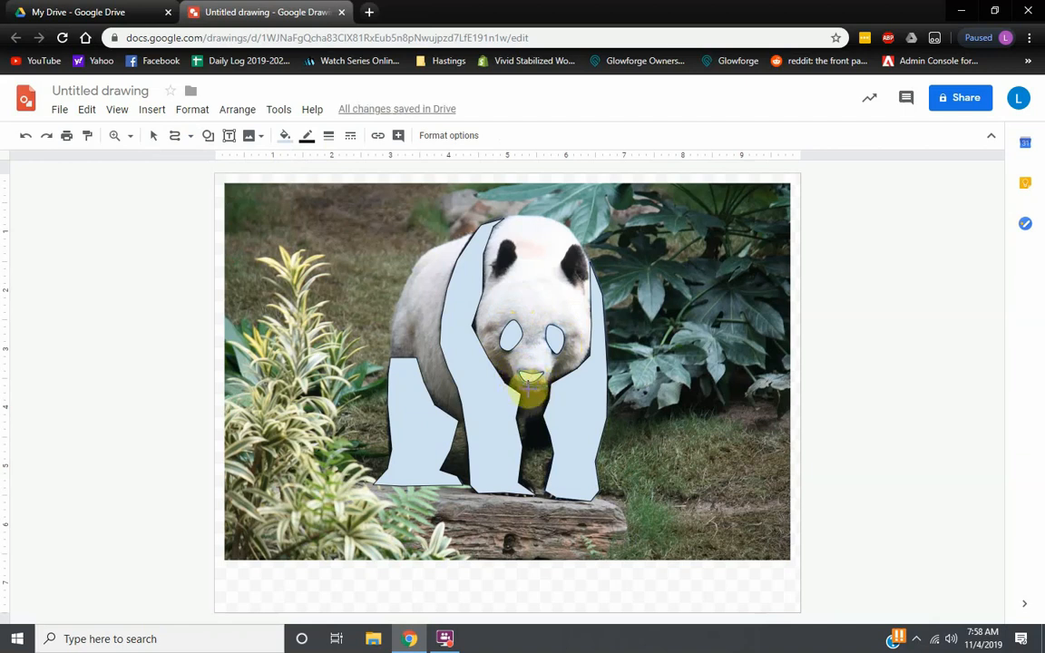
pyautogui.click(522, 385)
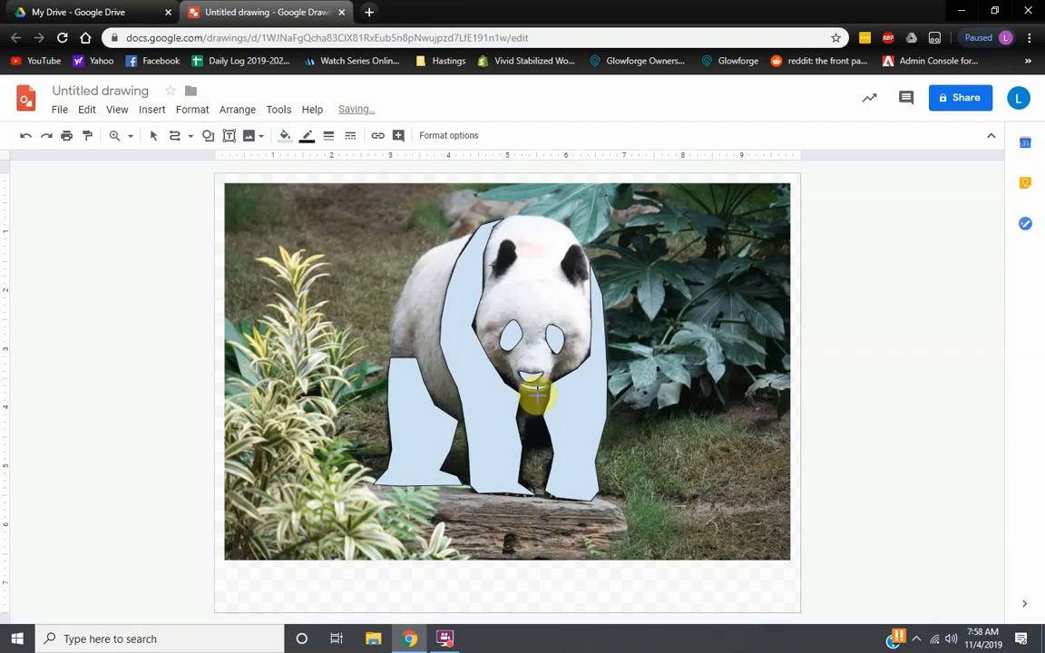
# Step: Trace both of the panda's black ears as closed curve shapes and return to the Select tool
pyautogui.click(499, 278)
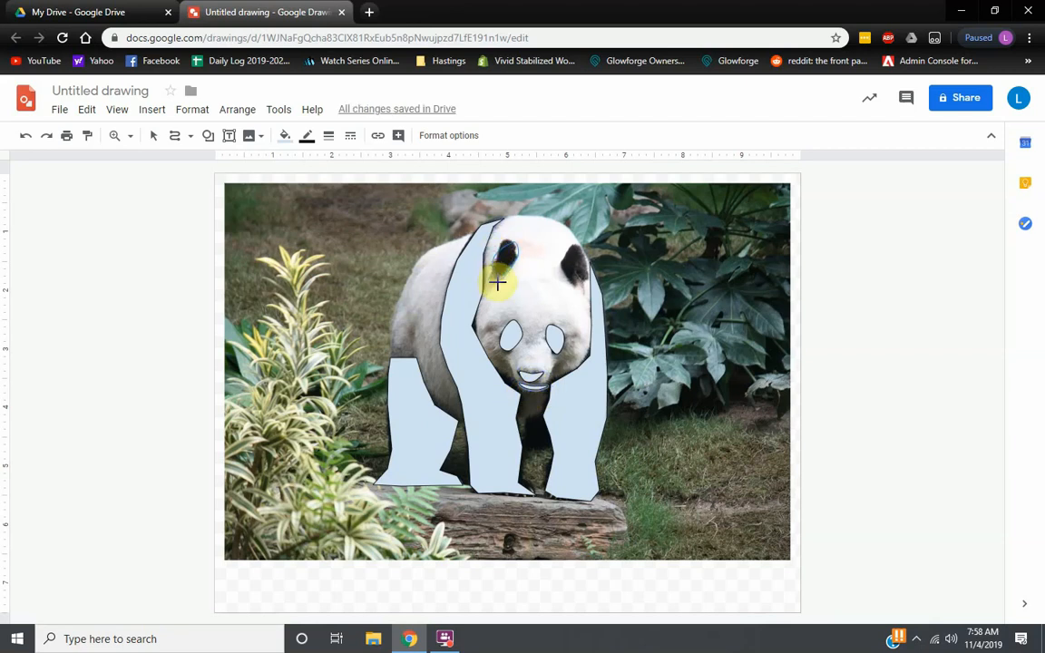
pyautogui.click(498, 277)
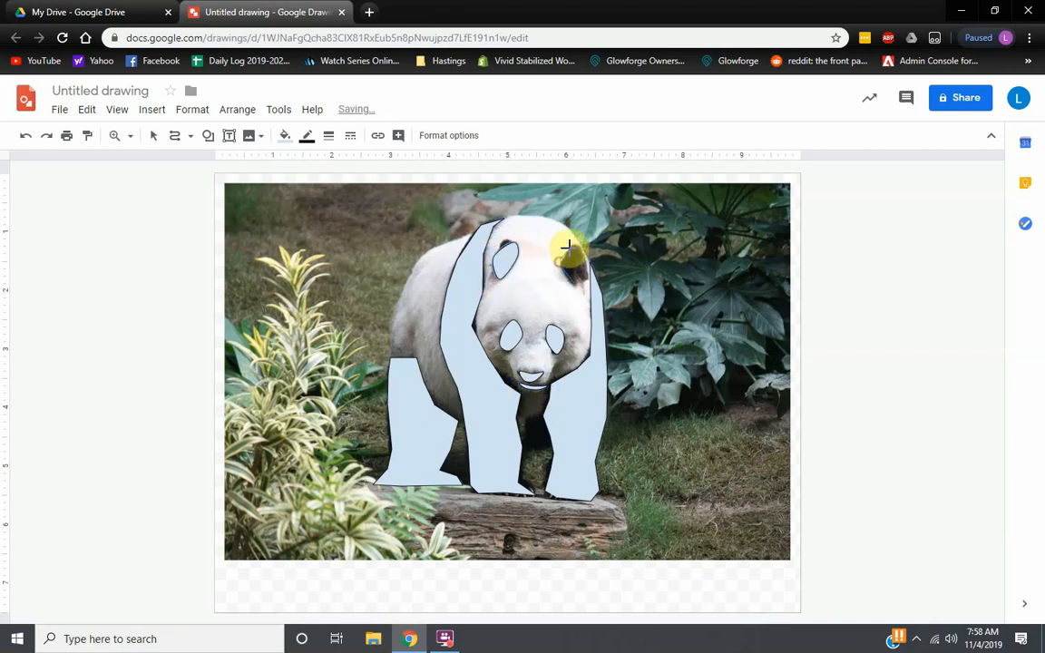
pyautogui.click(577, 285)
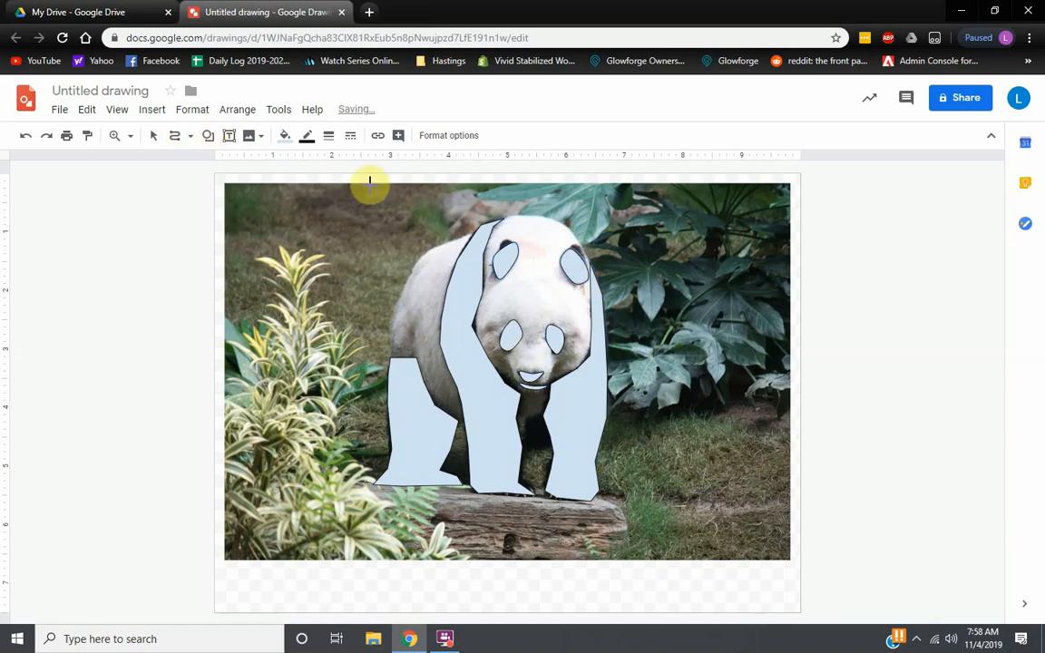
pyautogui.click(153, 135)
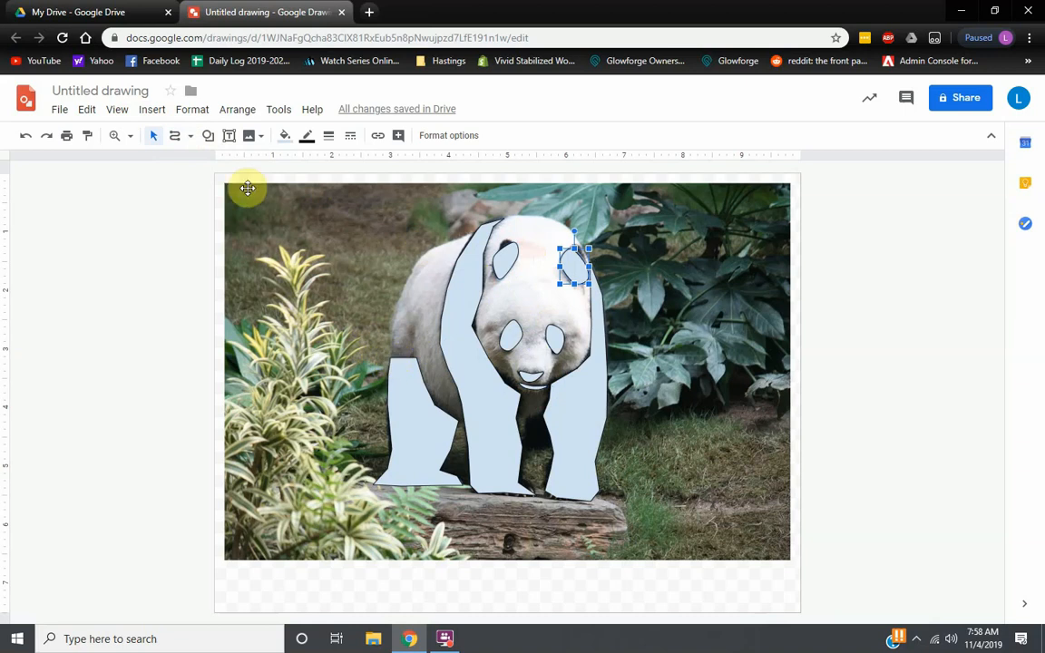
# Step: Draw one large closed curve shape around the panda's whole head and body, from the back down to the belly
pyautogui.click(172, 136)
pyautogui.moveTo(391, 336)
pyautogui.mouseDown()
pyautogui.moveTo(414, 263)
pyautogui.moveTo(439, 243)
pyautogui.moveTo(554, 223)
pyautogui.moveTo(591, 290)
pyautogui.moveTo(597, 336)
pyautogui.moveTo(582, 401)
pyautogui.moveTo(422, 408)
pyautogui.moveTo(424, 416)
pyautogui.moveTo(389, 352)
pyautogui.moveTo(405, 300)
pyautogui.mouseUp()
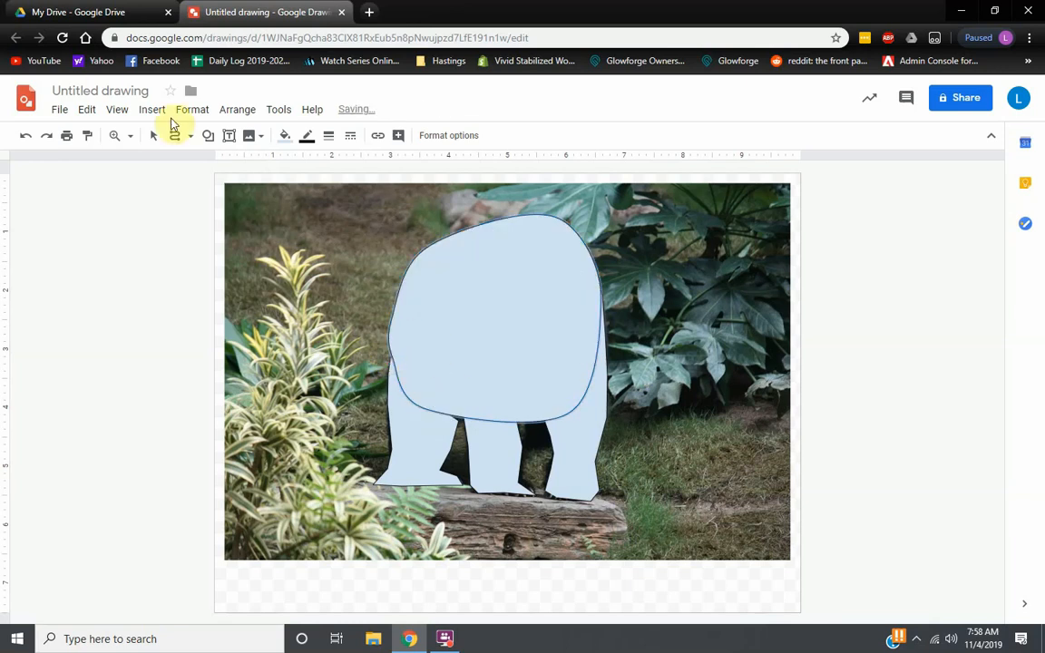
# Step: Fill the large curve shape covering the panda's head and body with solid white
pyautogui.click(150, 137)
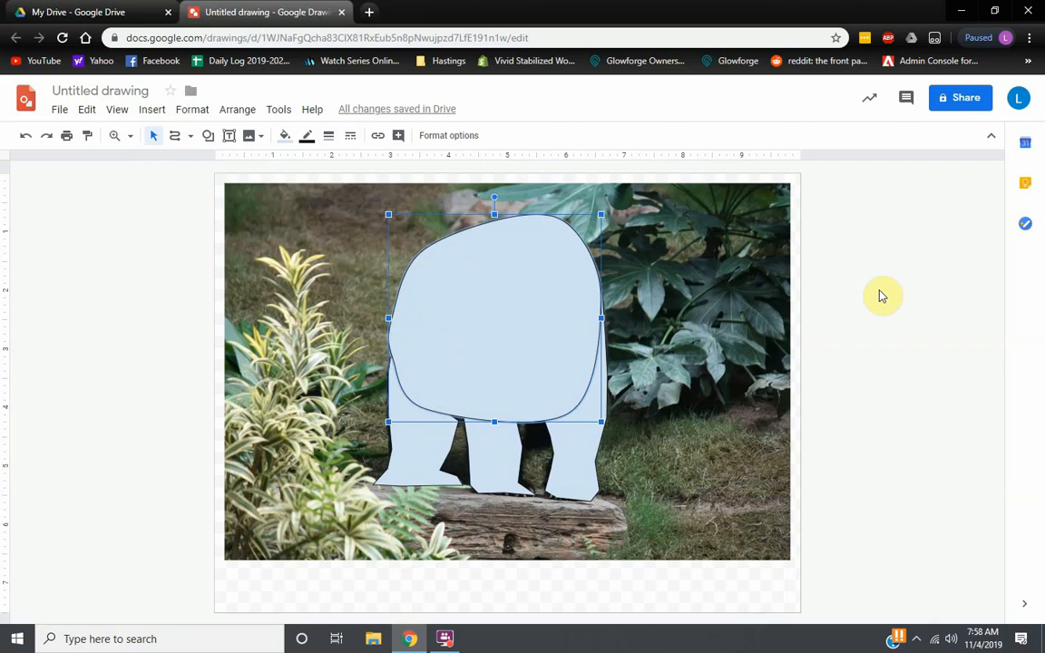
pyautogui.click(765, 294)
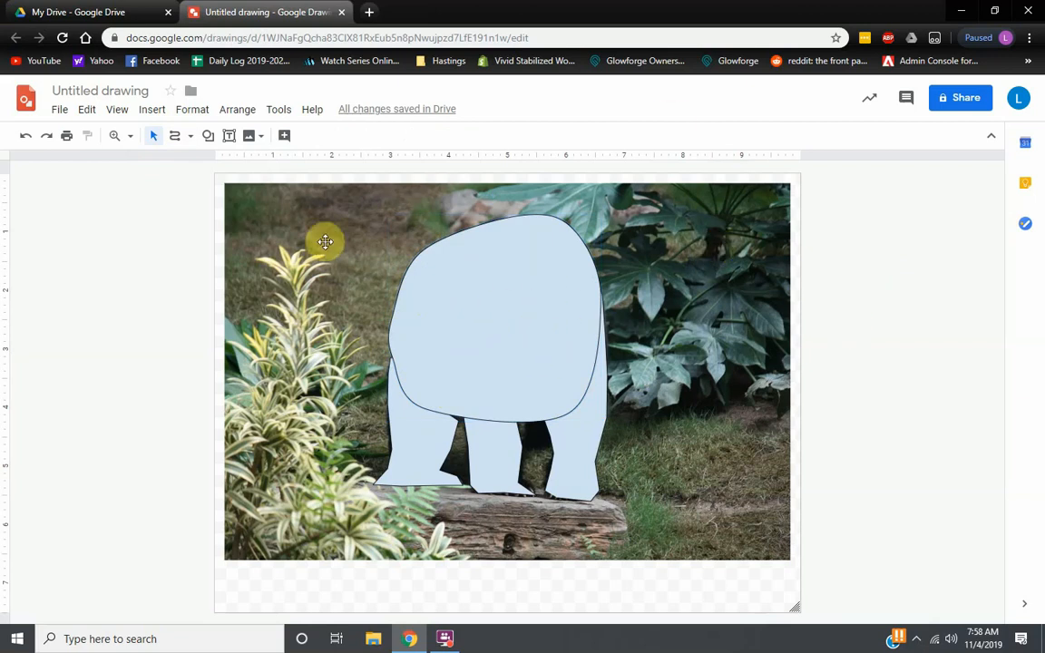
pyautogui.click(505, 318)
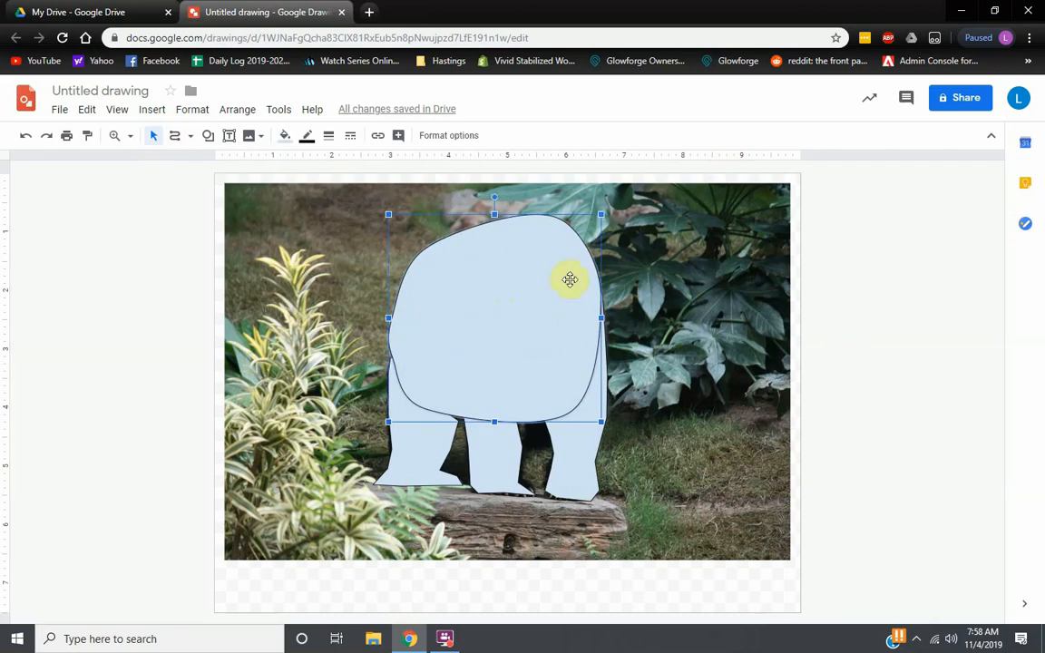
pyautogui.click(285, 135)
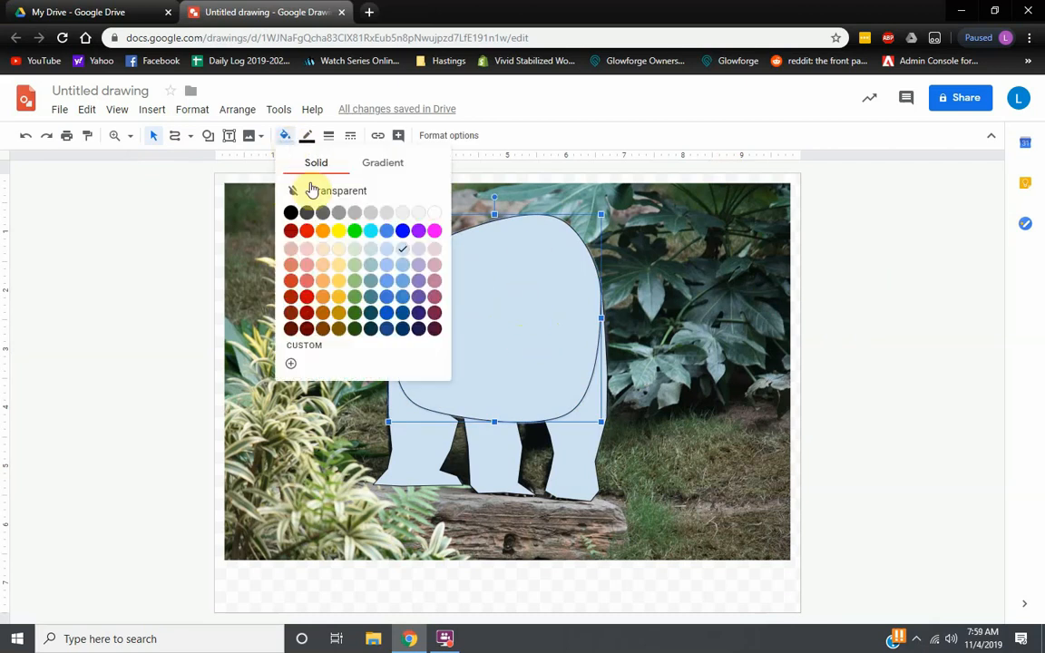
pyautogui.click(434, 212)
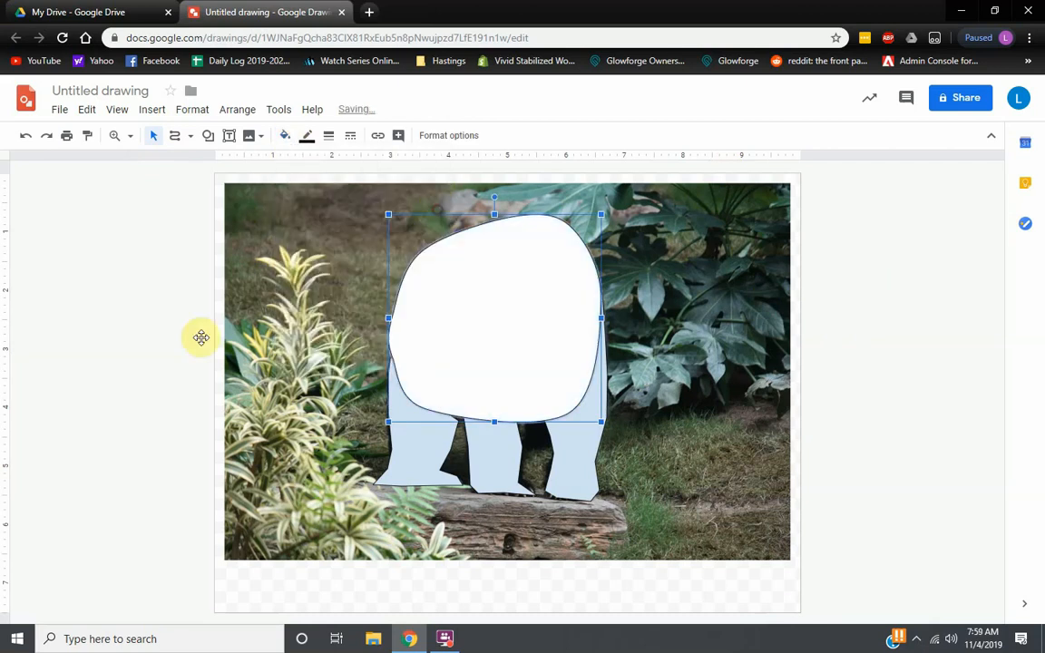
pyautogui.click(200, 339)
# Step: Fill the three traced leg shapes together with solid black
pyautogui.click(401, 433)
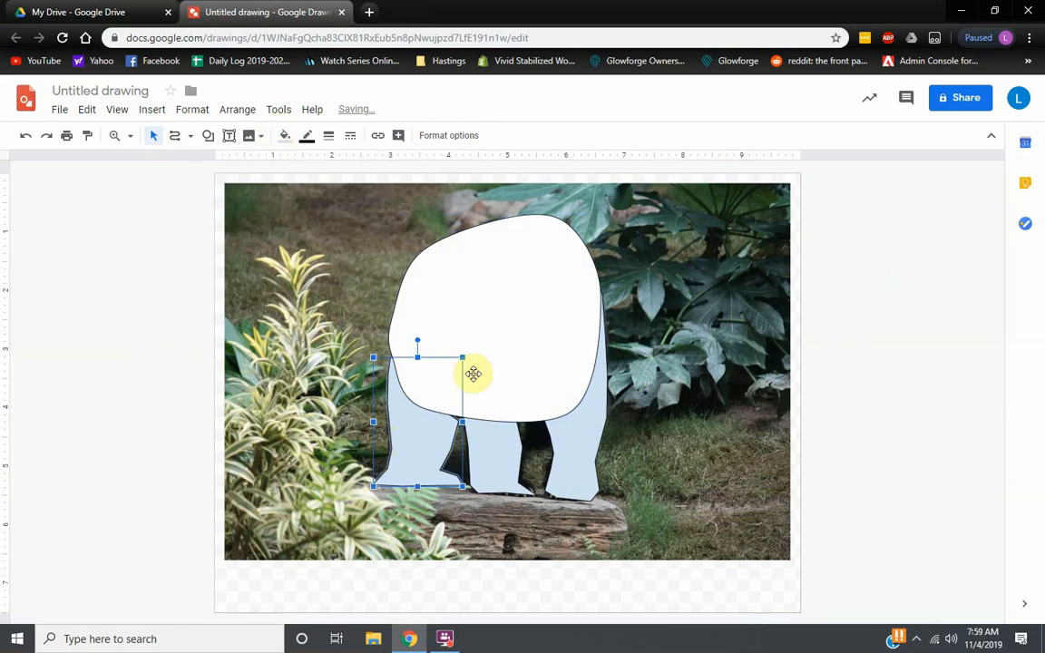
pyautogui.keyDown('shift'); pyautogui.click(493, 453); pyautogui.keyUp('shift')
pyautogui.keyDown('shift'); pyautogui.click(592, 462); pyautogui.keyUp('shift')
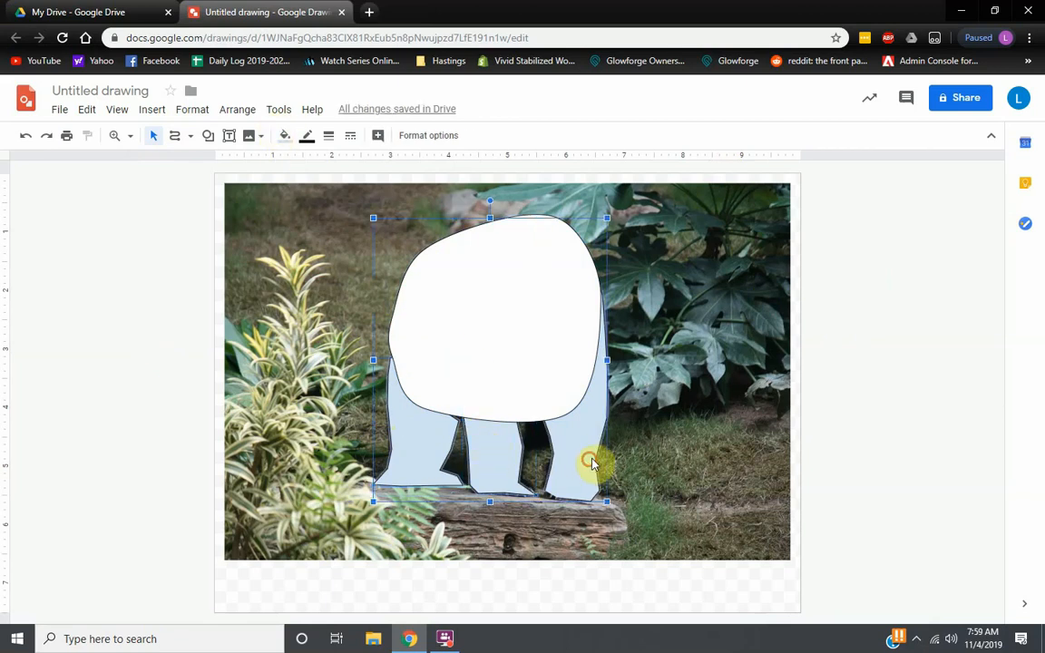
pyautogui.click(284, 137)
pyautogui.click(291, 209)
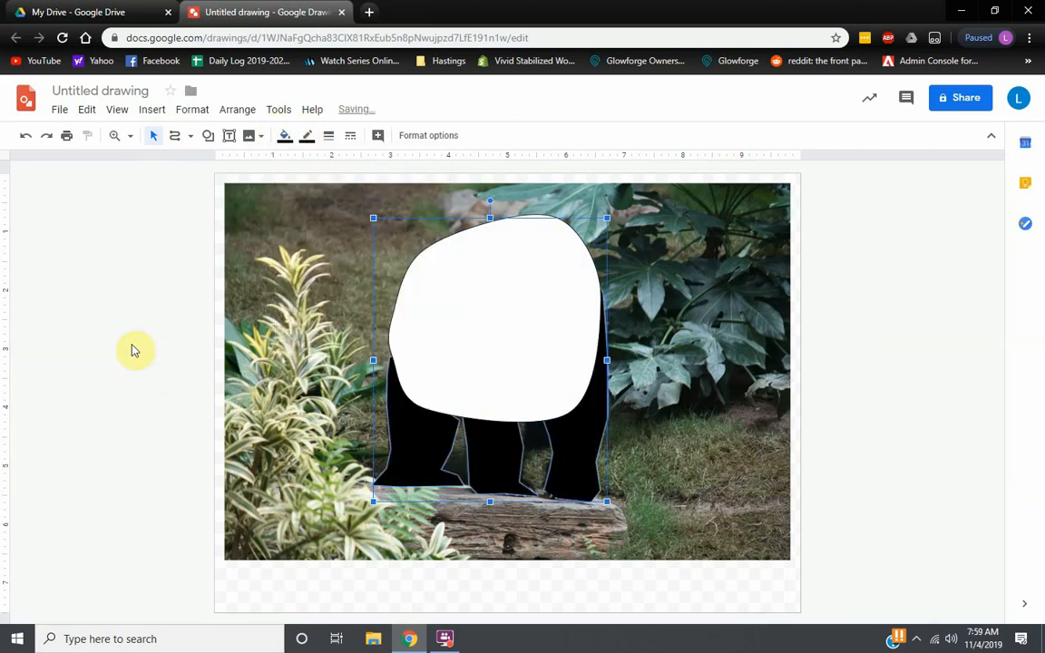
pyautogui.click(114, 335)
pyautogui.click(506, 338)
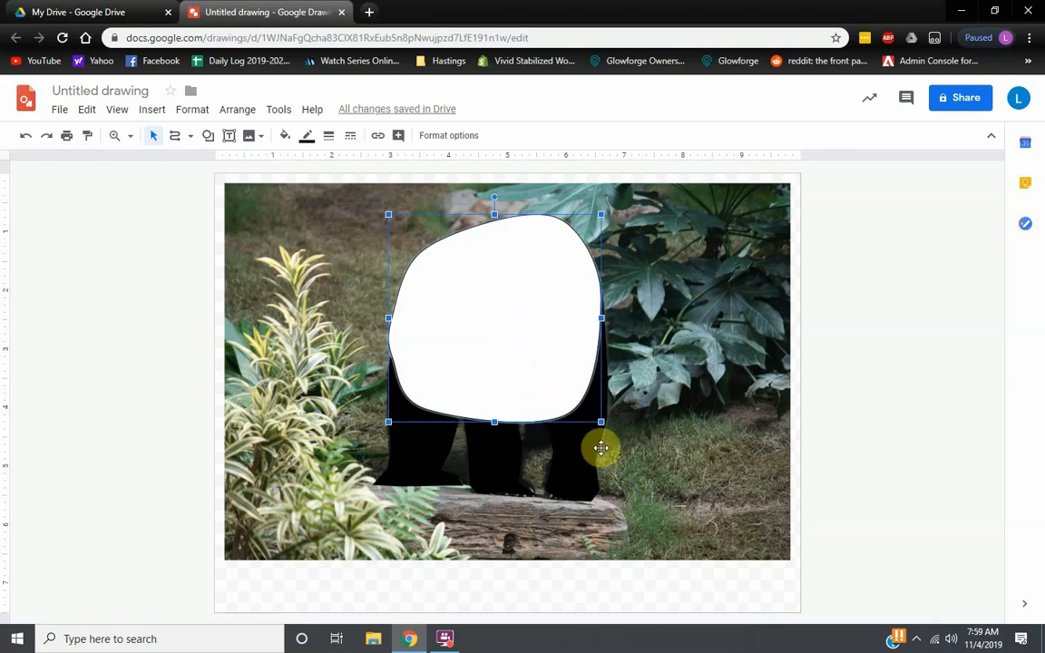
pyautogui.click(697, 415)
pyautogui.click(505, 339)
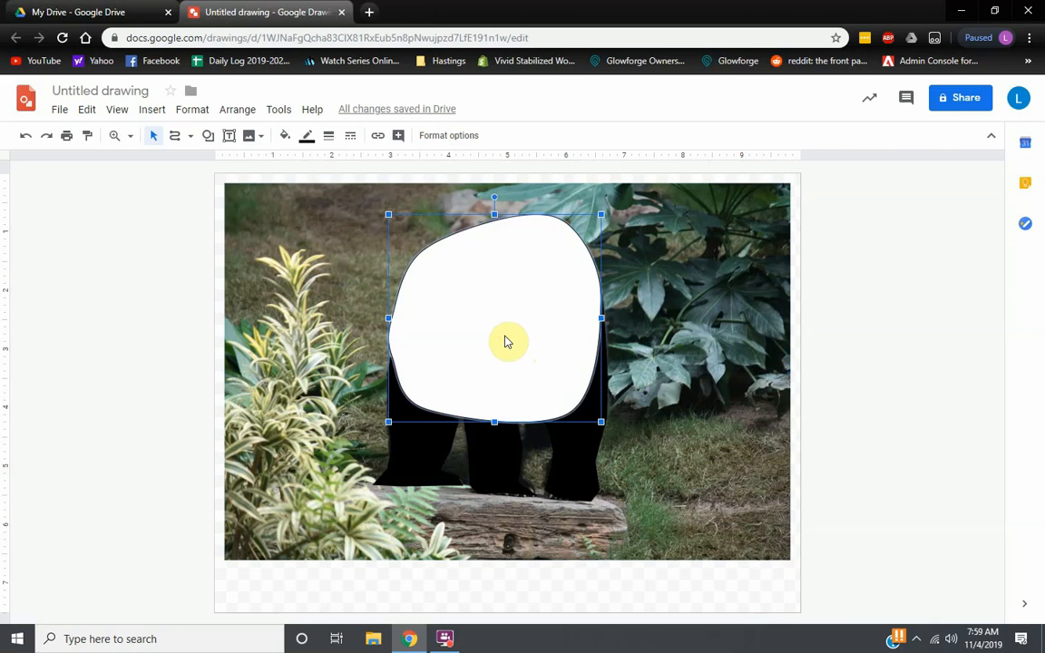
pyautogui.rightClick(505, 339)
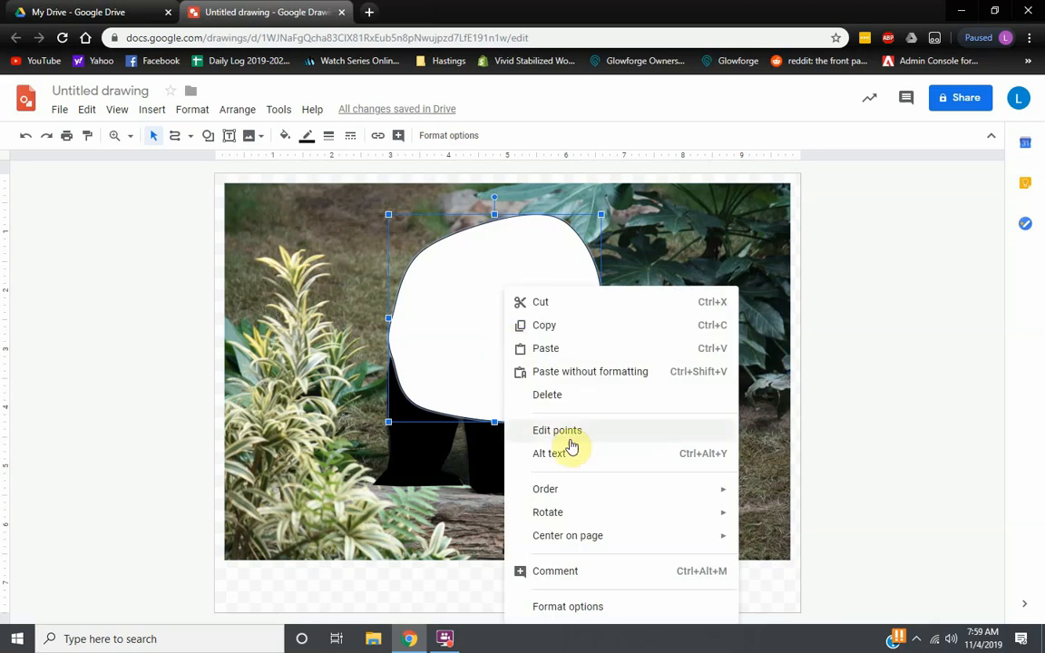
pyautogui.moveTo(612, 502)
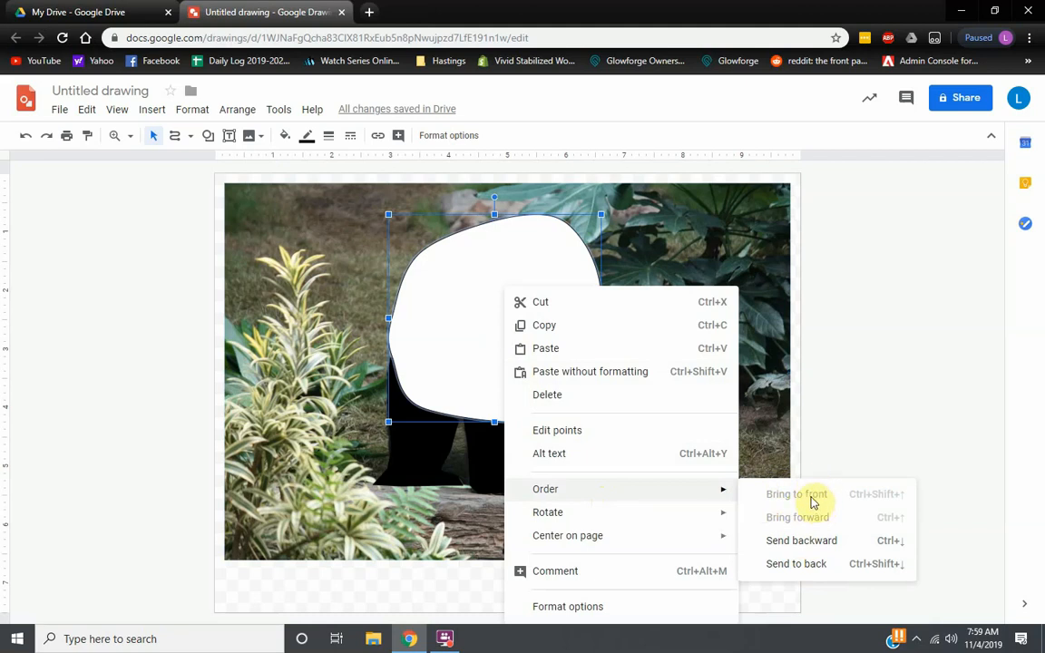
pyautogui.click(840, 422)
# Step: Send the white body shape backward repeatedly until it lies behind the ears, eyes, nose, mouth and all three black leg shapes
pyautogui.click(466, 347)
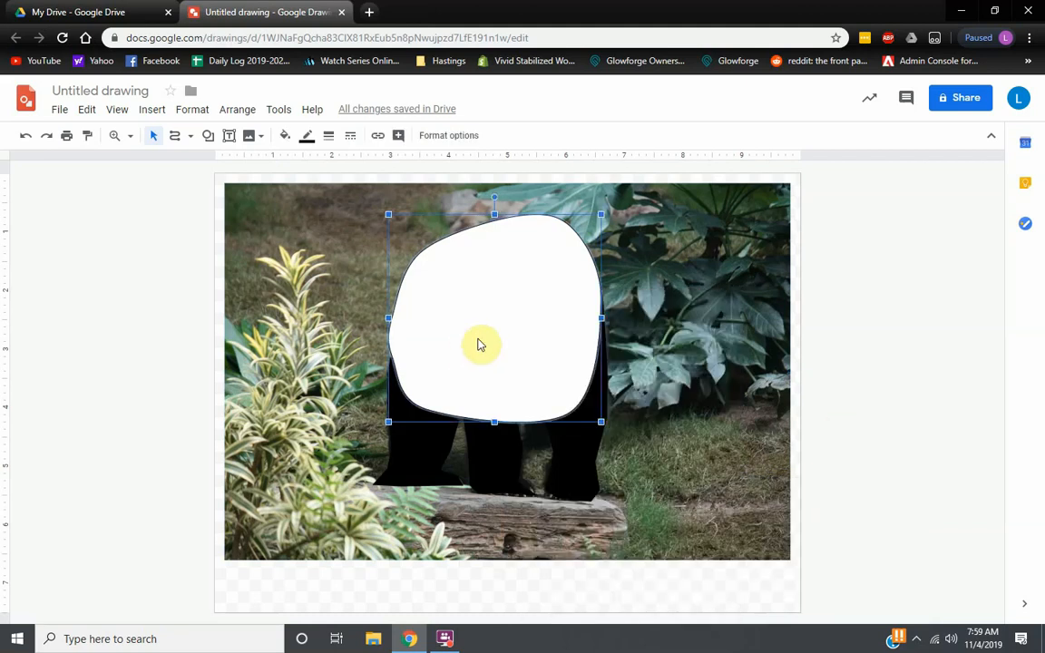
pyautogui.rightClick(480, 345)
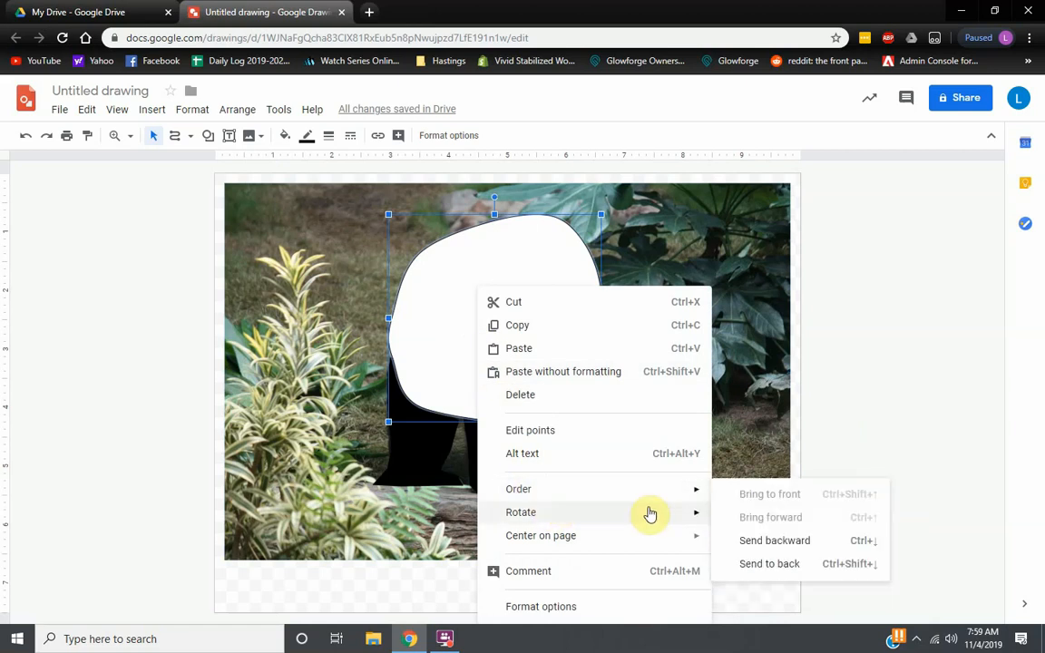
pyautogui.click(771, 541)
pyautogui.rightClick(513, 322)
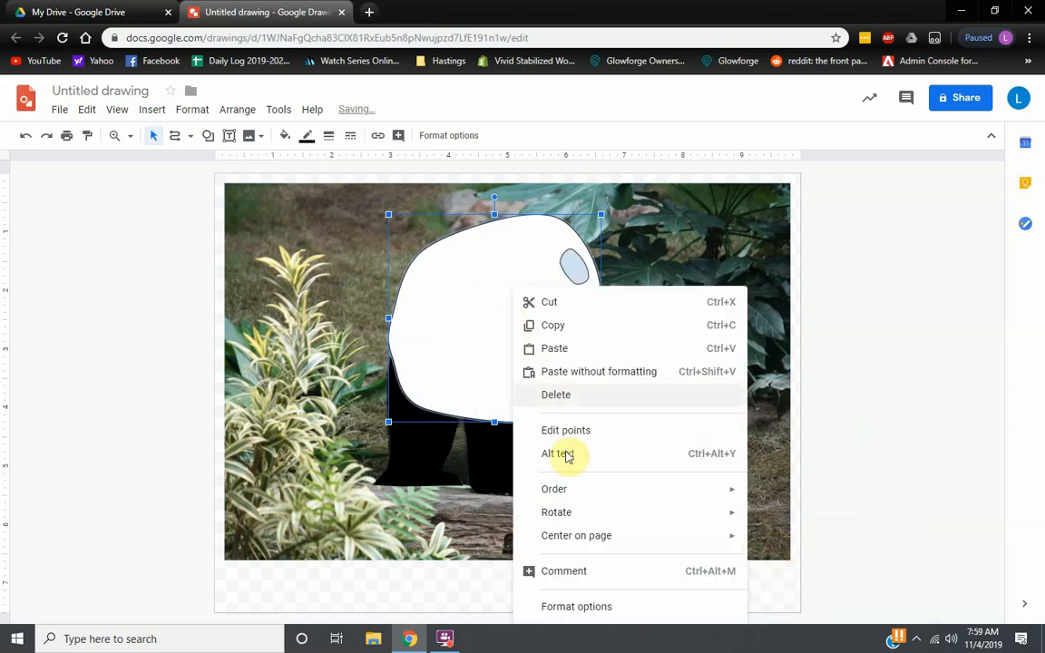
pyautogui.moveTo(687, 491)
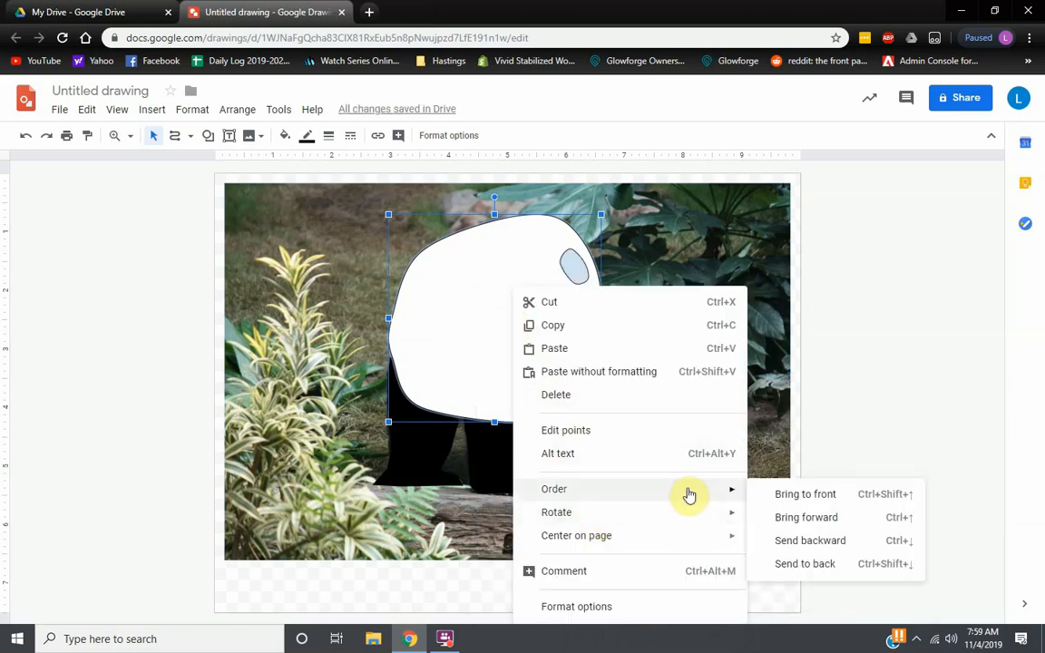
pyautogui.click(821, 542)
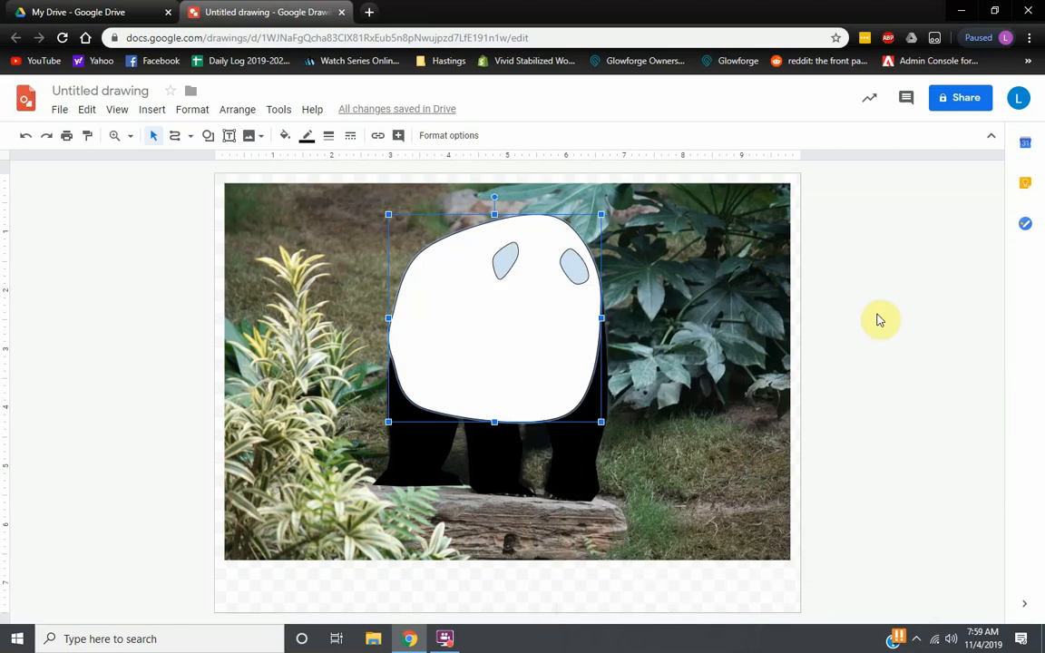
pyautogui.hotkey('ctrl', 'Down')
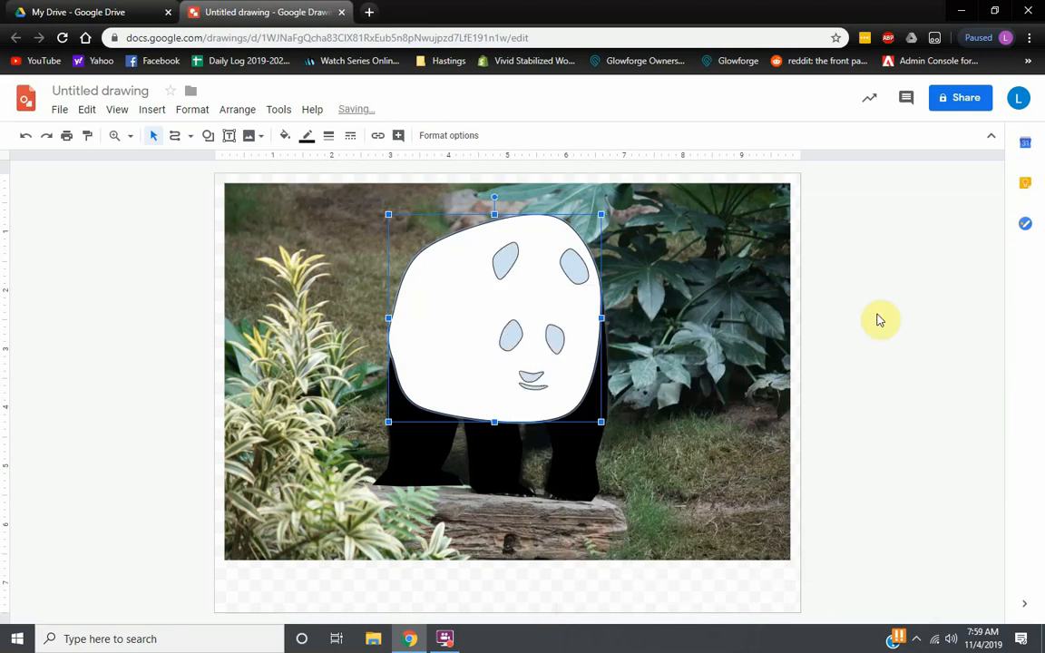
pyautogui.hotkey('ctrl', 'Down')
pyautogui.hotkey('ctrl', 'Down')
pyautogui.hotkey('ctrl', 'Down')
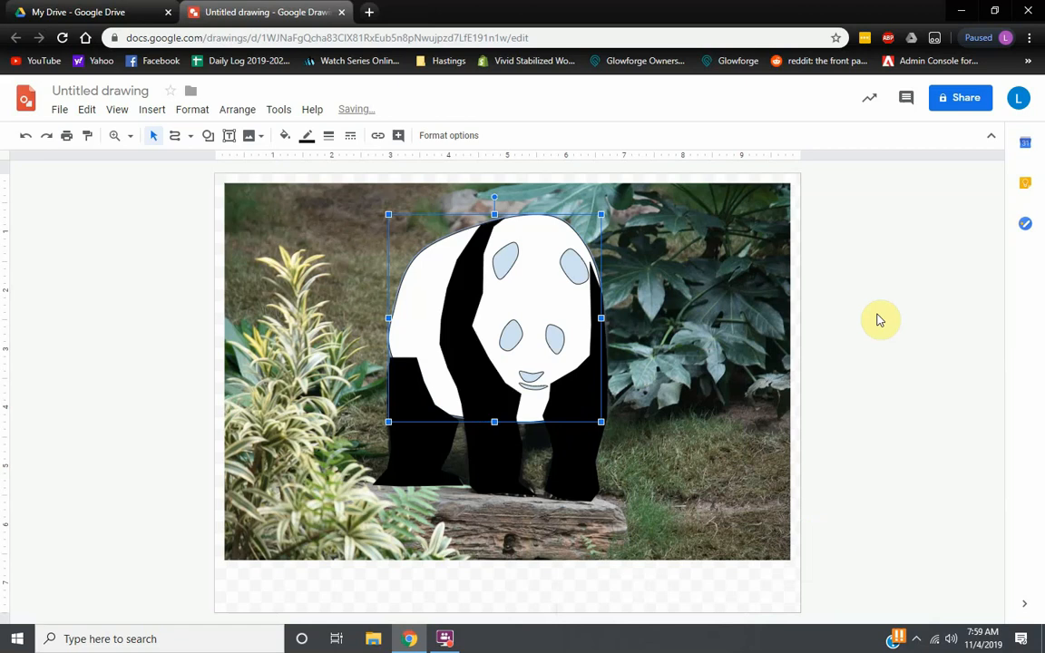
# Step: Shift the white body shape forward and backward through the stacking order, finishing behind the black legs and facial shapes
pyautogui.hotkey('ctrl', 'Up')
pyautogui.hotkey('ctrl', 'Up')
pyautogui.hotkey('ctrl', 'Up')
pyautogui.hotkey('ctrl', 'Down')
pyautogui.hotkey('ctrl', 'Down')
pyautogui.hotkey('ctrl', 'Down')
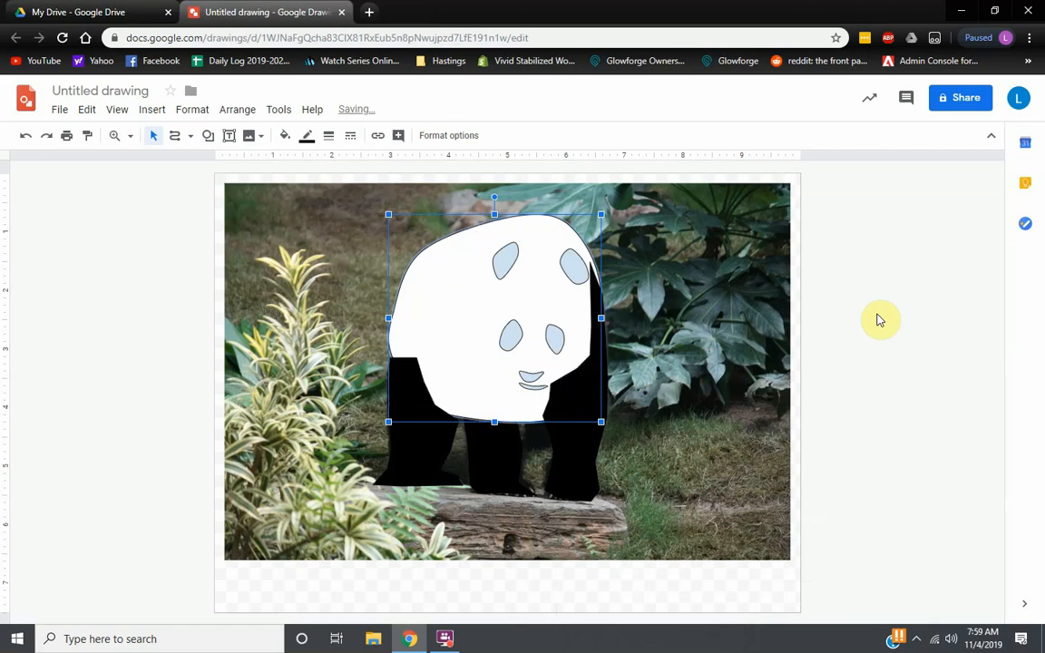
pyautogui.hotkey('ctrl', 'Up')
pyautogui.hotkey('ctrl', 'Up')
pyautogui.hotkey('ctrl', 'Up')
pyautogui.hotkey('ctrl', 'Up')
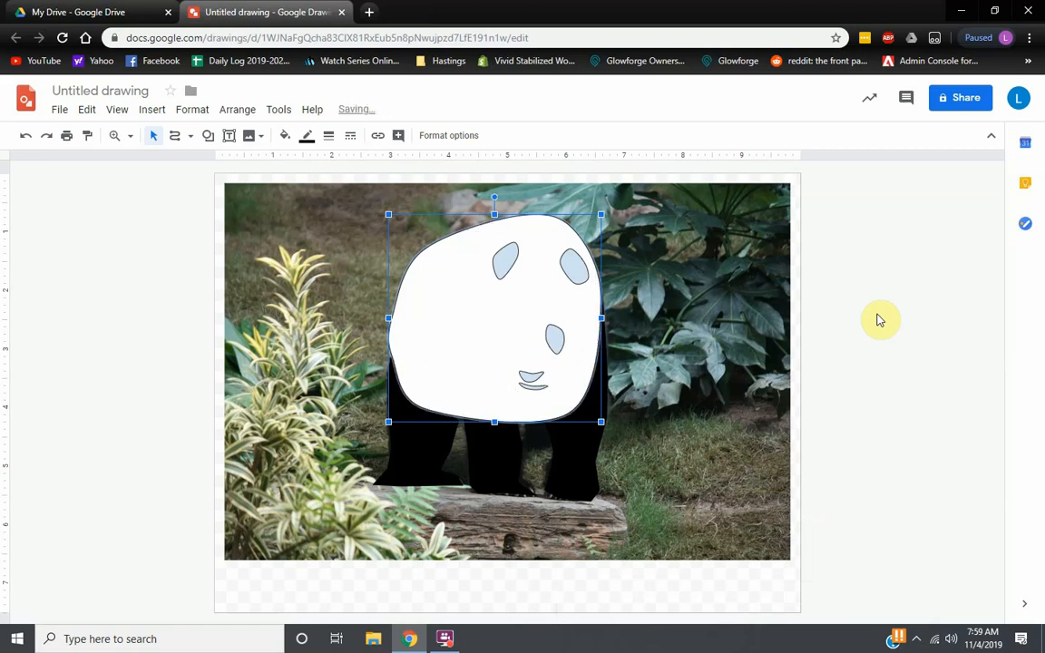
pyautogui.hotkey('ctrl', 'Down')
pyautogui.hotkey('ctrl', 'Down')
pyautogui.hotkey('ctrl', 'Down')
pyautogui.hotkey('ctrl', 'Down')
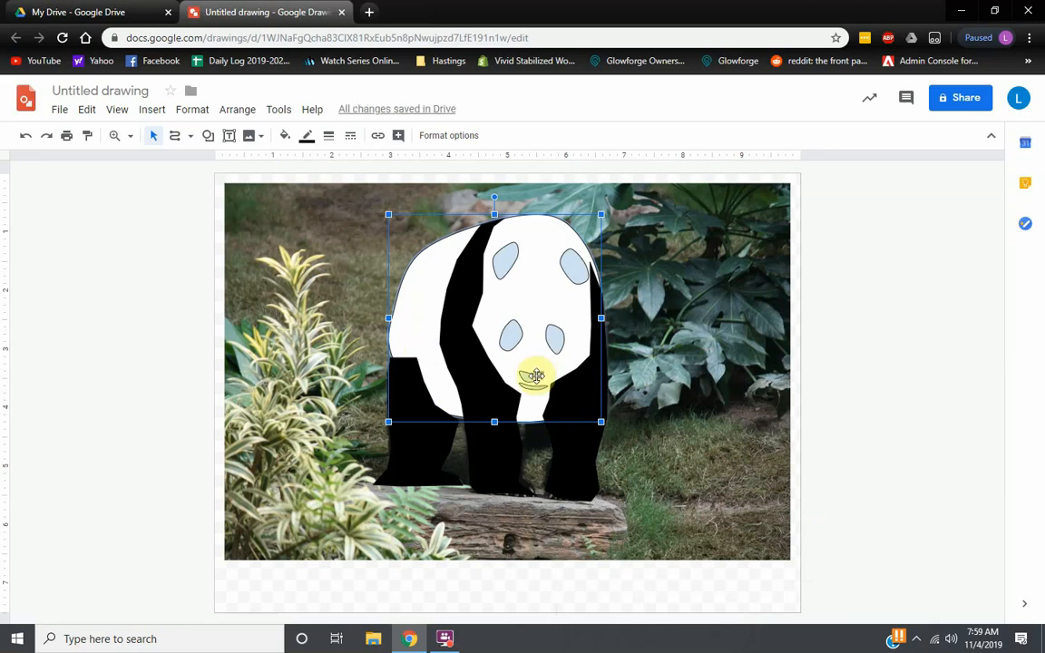
# Step: Fill both ears, both eye patches, the nose and the mouth together with solid black
pyautogui.click(927, 323)
pyautogui.click(499, 261)
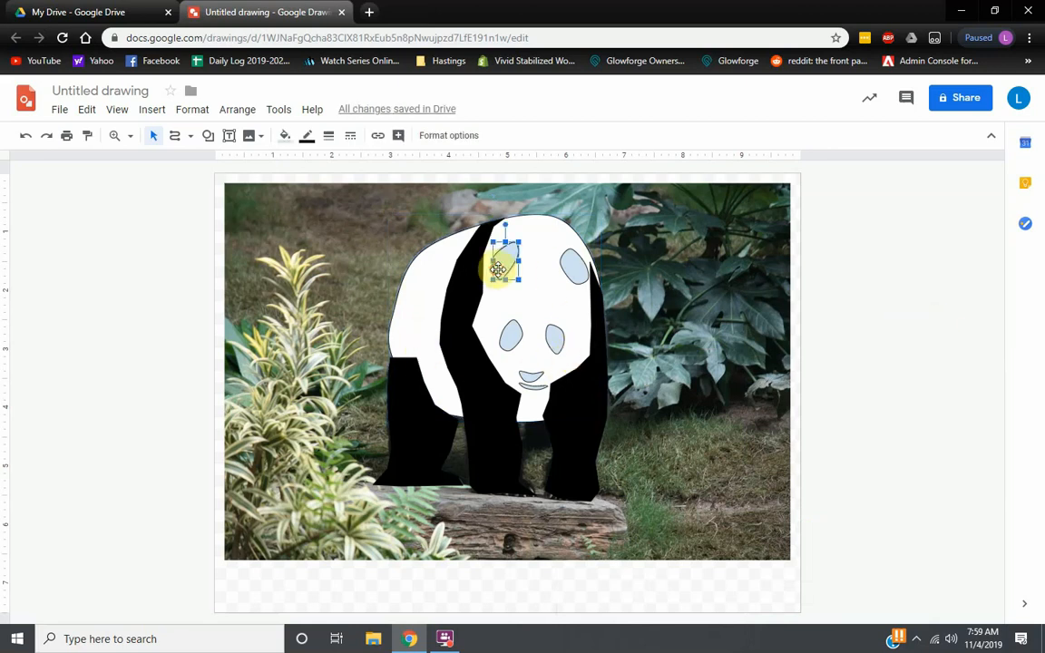
pyautogui.keyDown('shift'); pyautogui.click(562, 265); pyautogui.keyUp('shift')
pyautogui.keyDown('shift'); pyautogui.click(554, 340); pyautogui.keyUp('shift')
pyautogui.keyDown('shift'); pyautogui.click(511, 338); pyautogui.keyUp('shift')
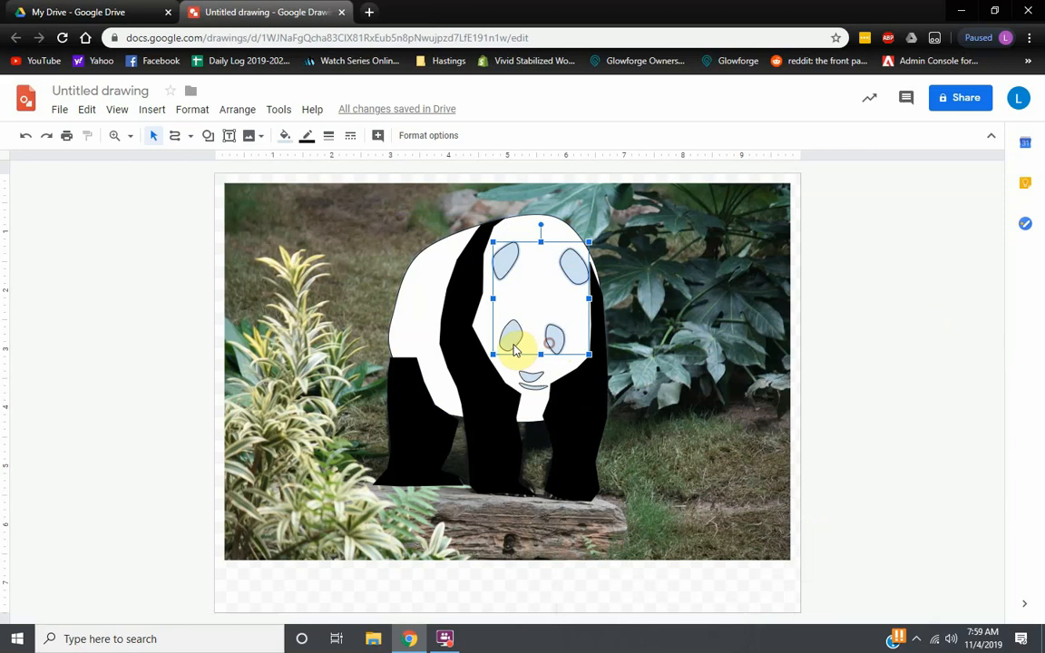
pyautogui.keyDown('shift'); pyautogui.click(532, 377); pyautogui.keyUp('shift')
pyautogui.keyDown('shift'); pyautogui.click(532, 376); pyautogui.keyUp('shift')
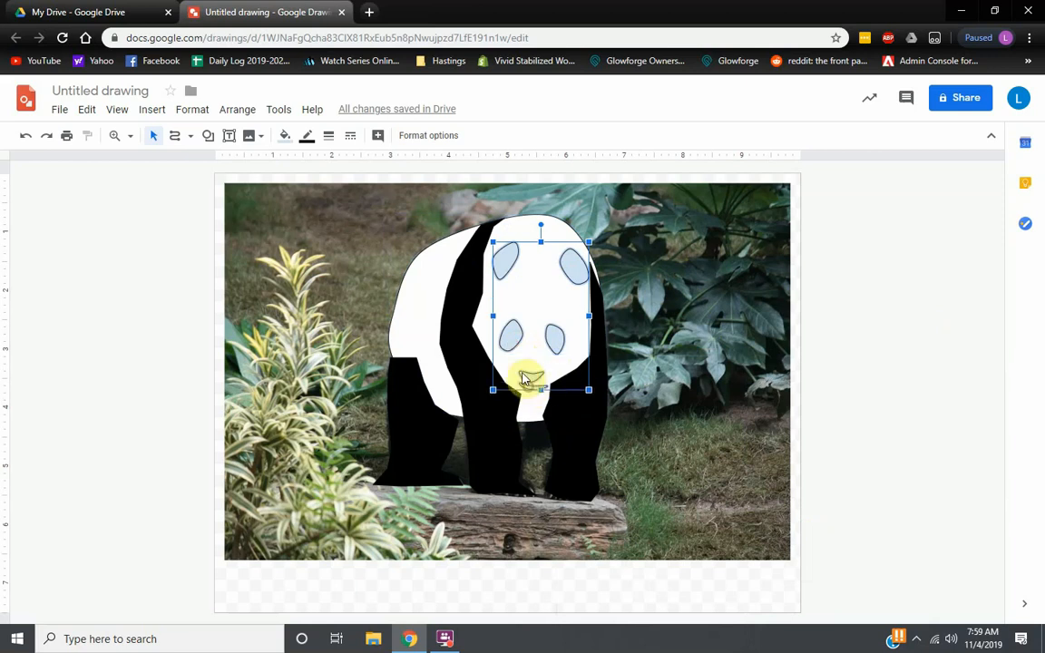
pyautogui.click(285, 135)
pyautogui.click(289, 209)
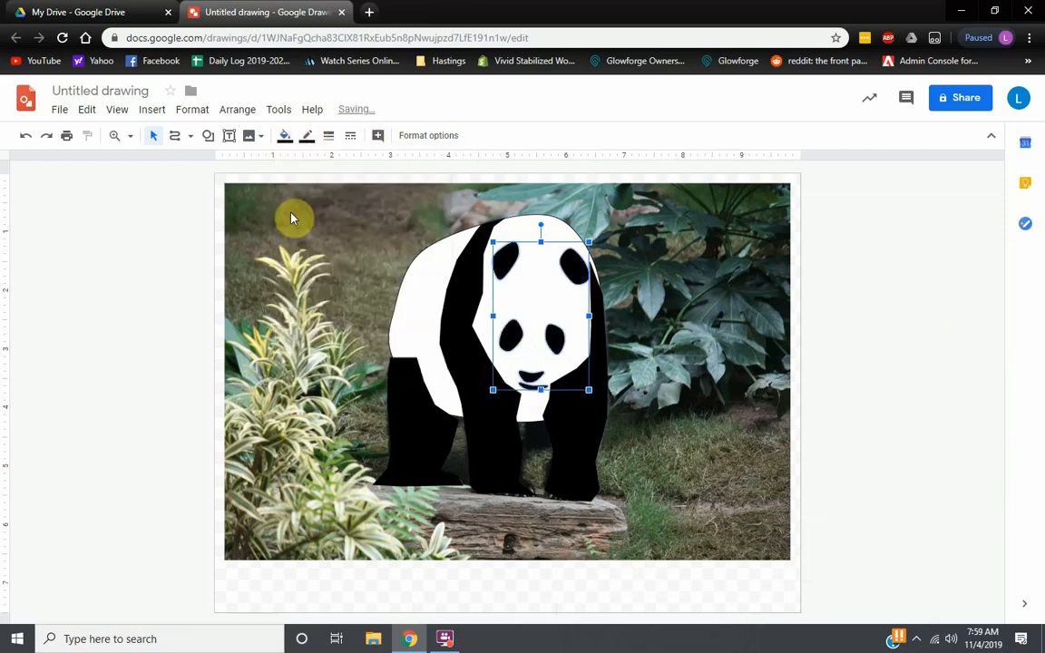
pyautogui.click(853, 390)
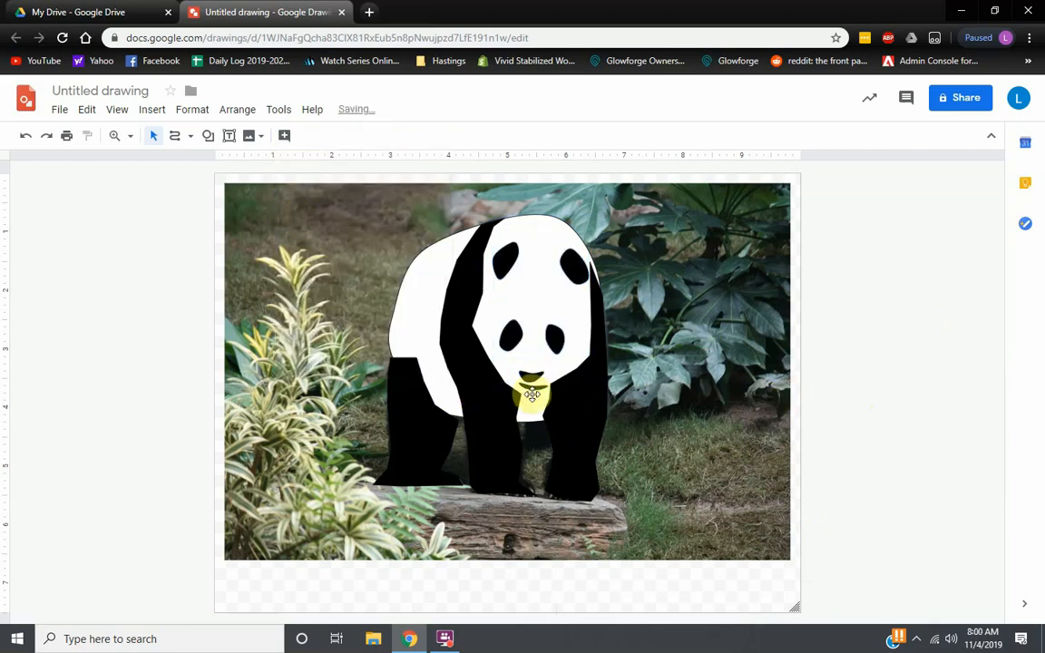
# Step: Delete the background panda photo from the drawing, leaving only the traced shapes
pyautogui.click(742, 396)
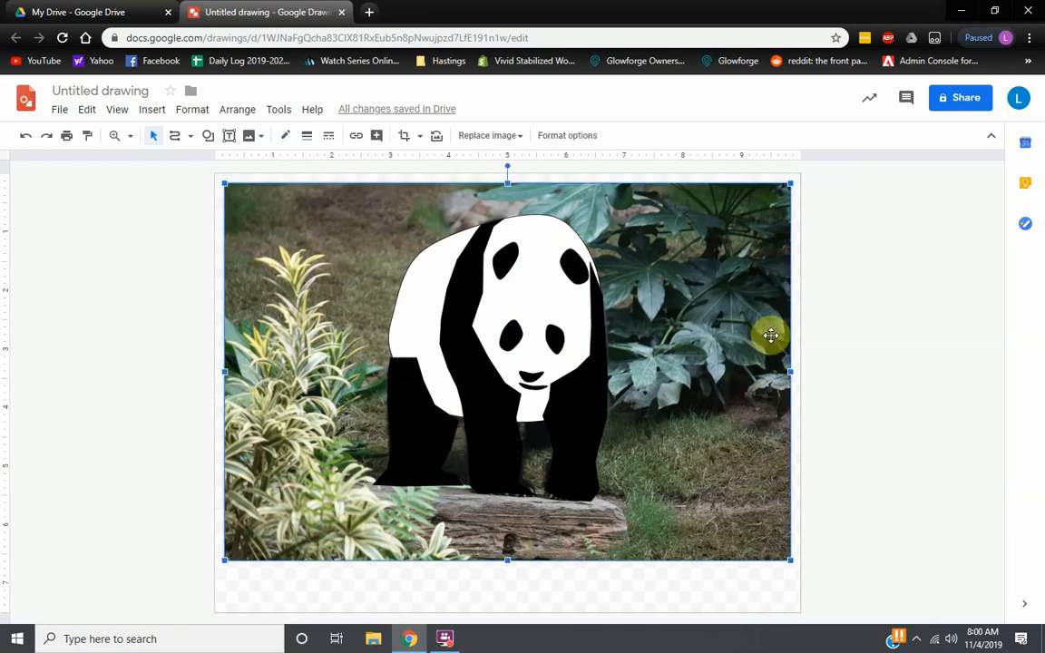
pyautogui.press('Delete')
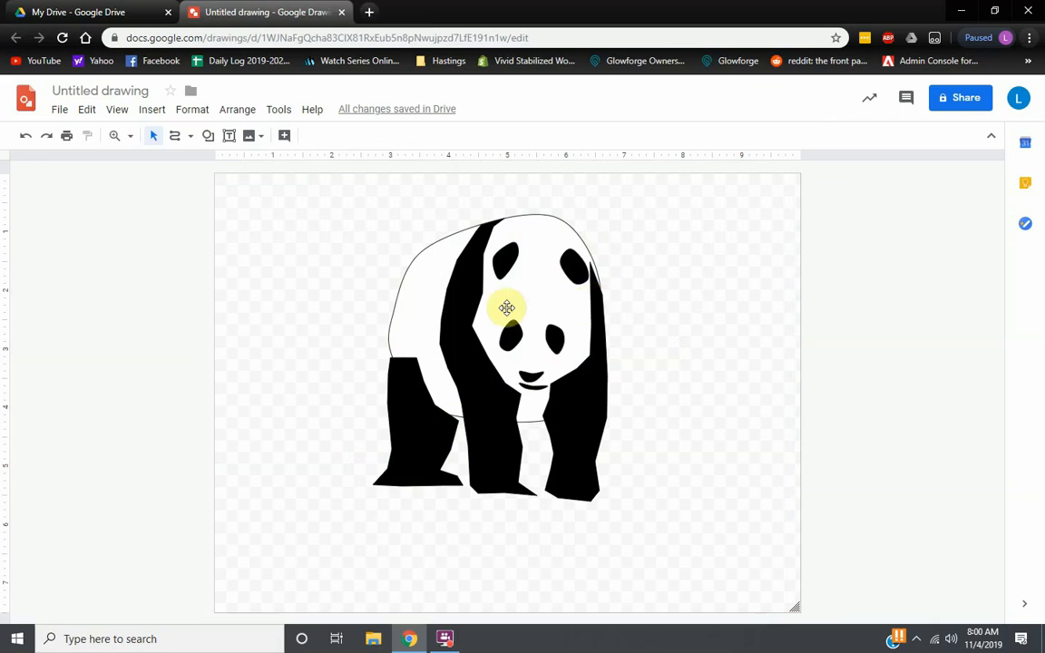
# Step: Send the black rear leg shape backward until it lies behind the white body
pyautogui.click(453, 417)
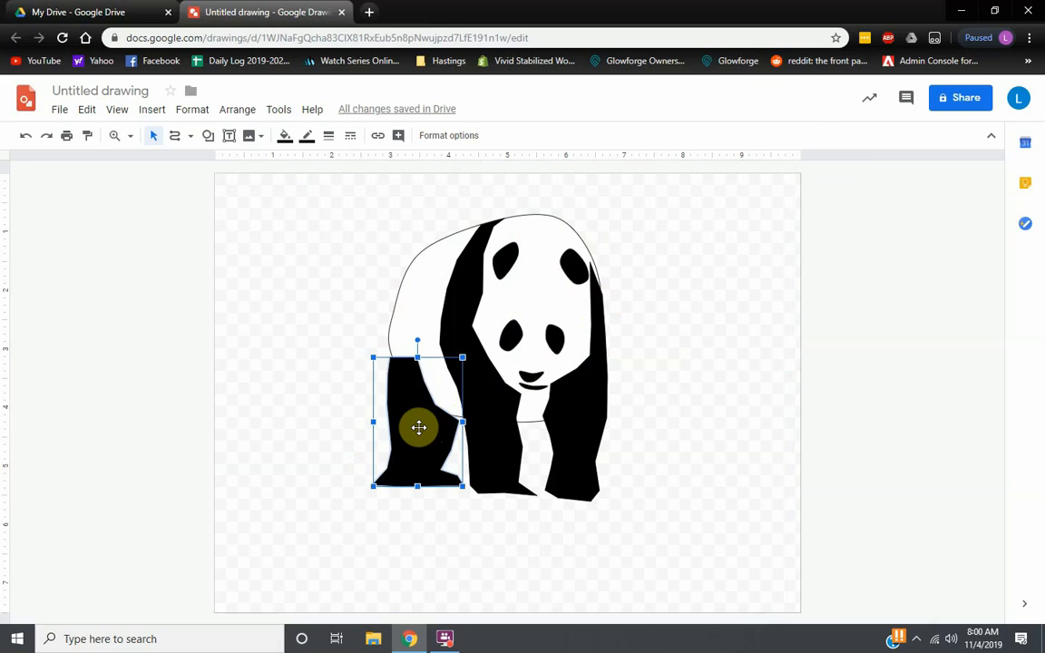
pyautogui.hotkey('ctrl', 'Down')
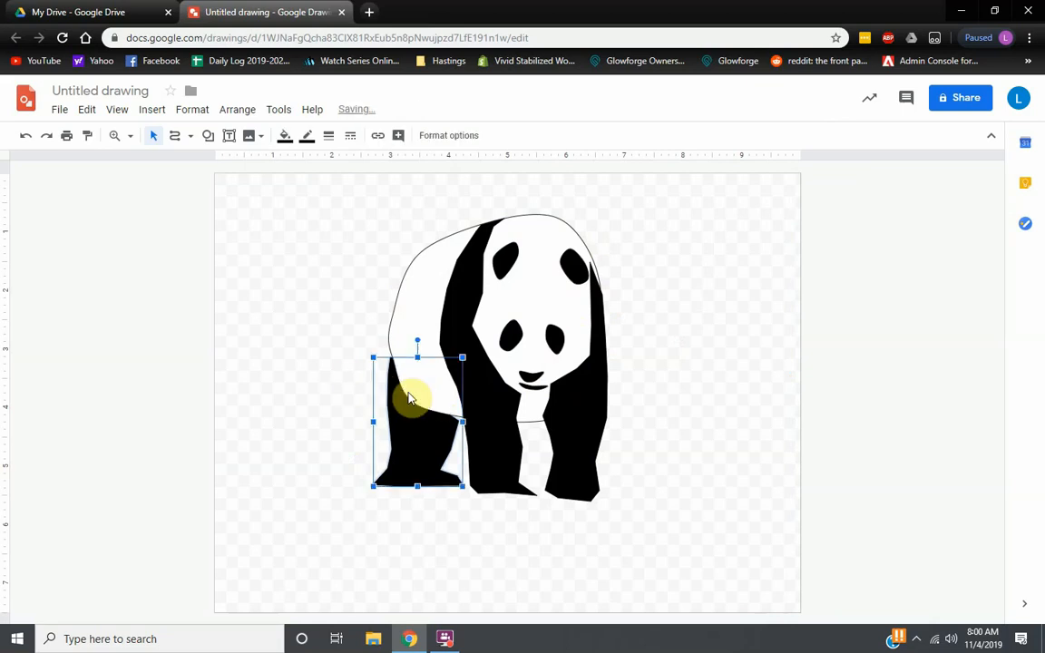
pyautogui.hotkey('ctrl', 'Down')
pyautogui.click(250, 467)
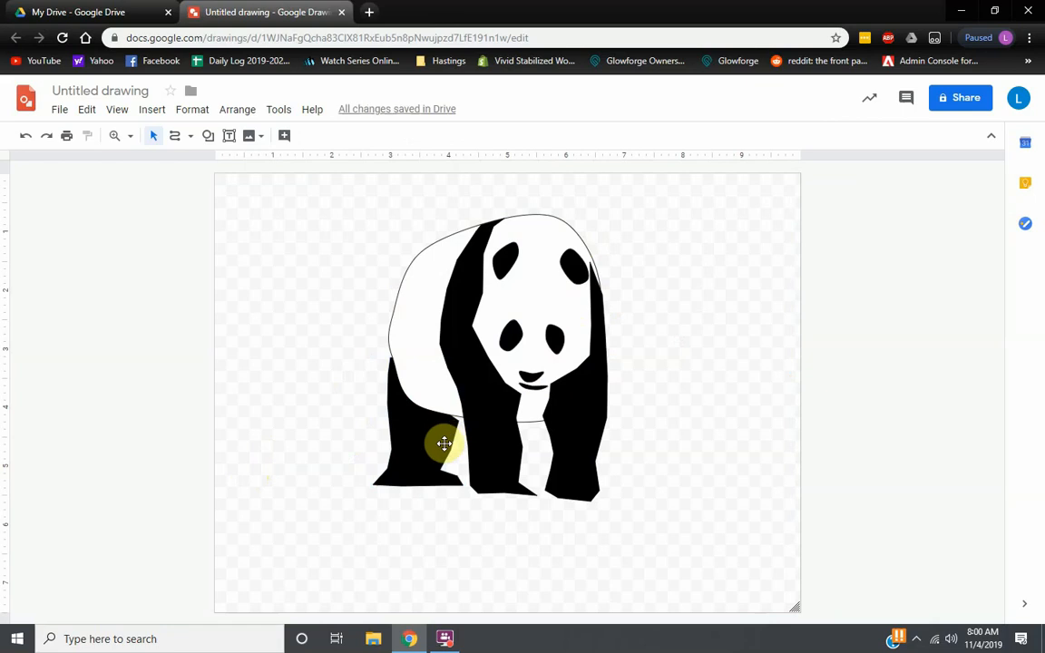
# Step: Edit the points of the black rear leg, raising its upper inner corner so it tucks behind the white belly
pyautogui.click(129, 136)
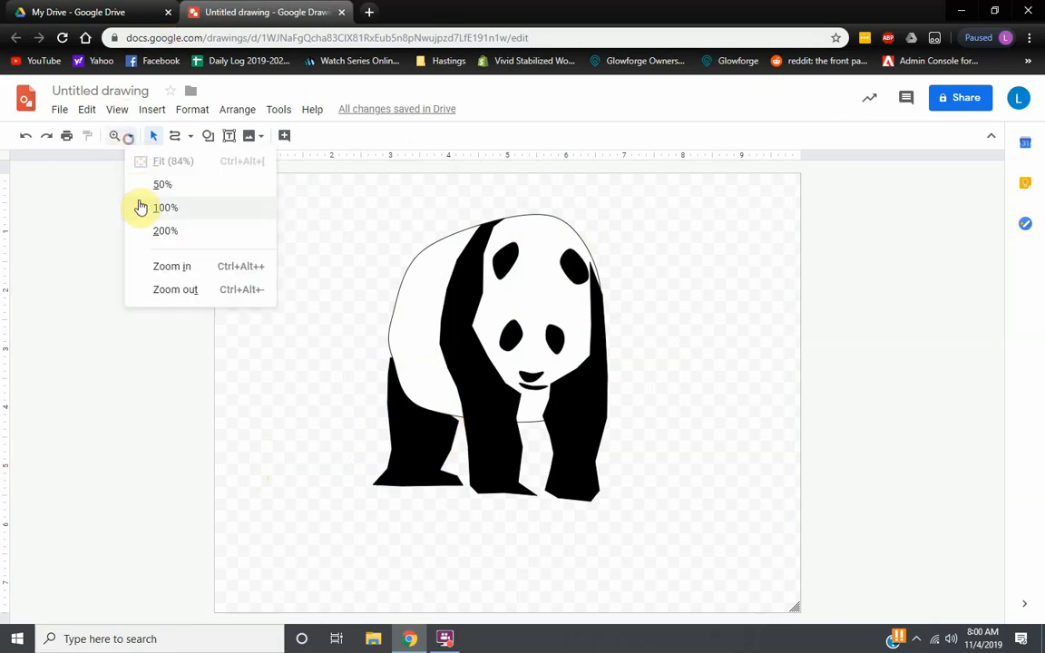
pyautogui.click(144, 207)
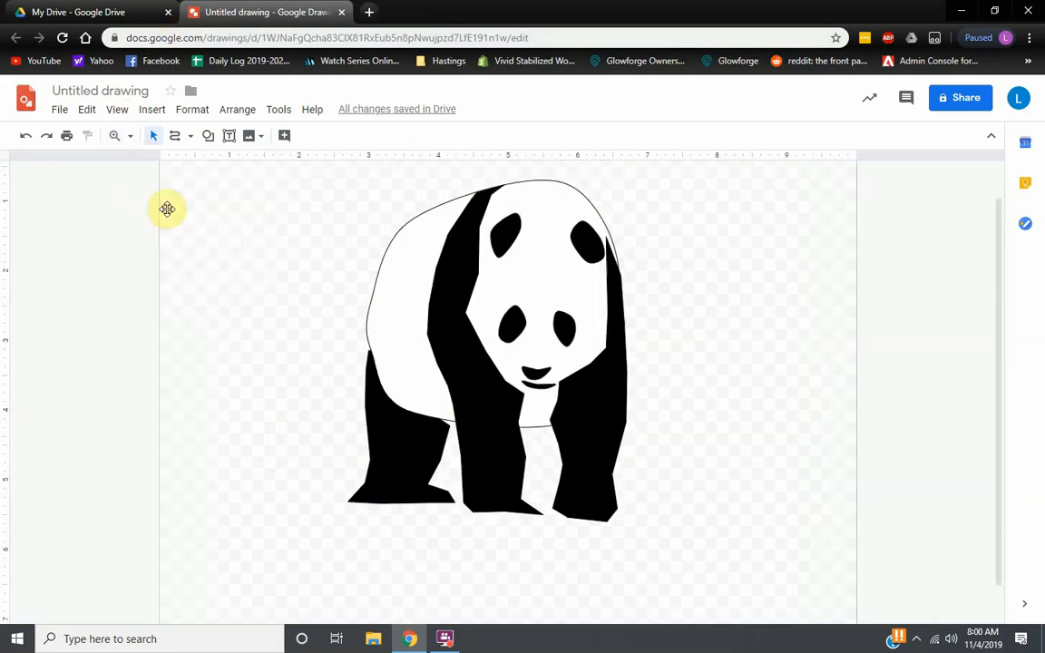
pyautogui.click(432, 438)
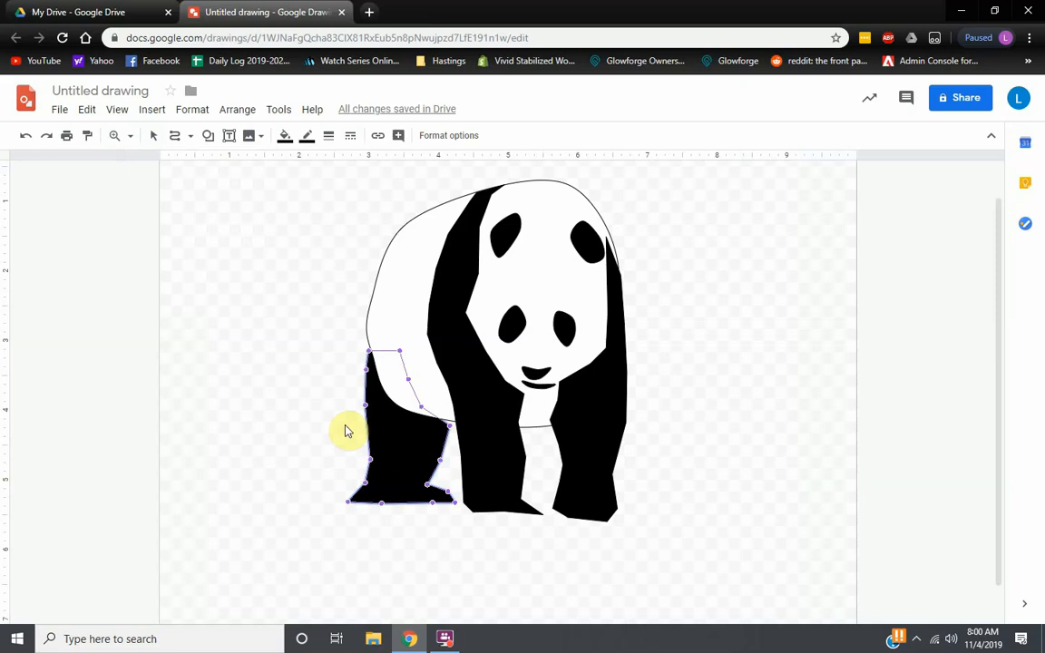
pyautogui.click(314, 413)
pyautogui.click(427, 447)
pyautogui.doubleClick(444, 440)
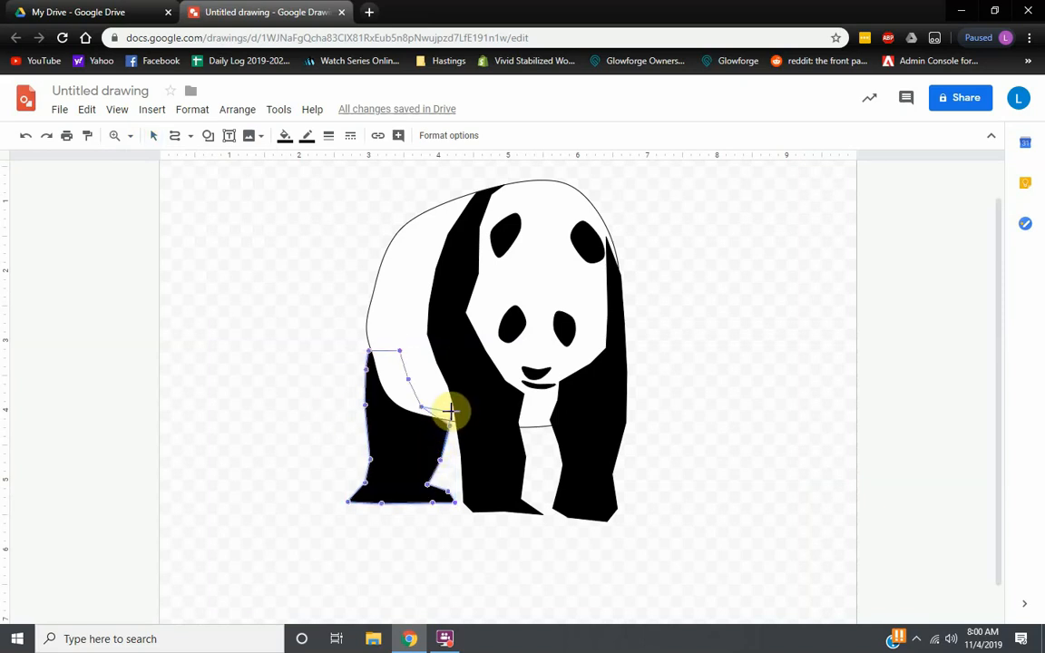
pyautogui.press('Escape')
# Step: Reshape the black foreleg beside the face by moving its cheek-level edge point slightly toward the face
pyautogui.click(487, 358)
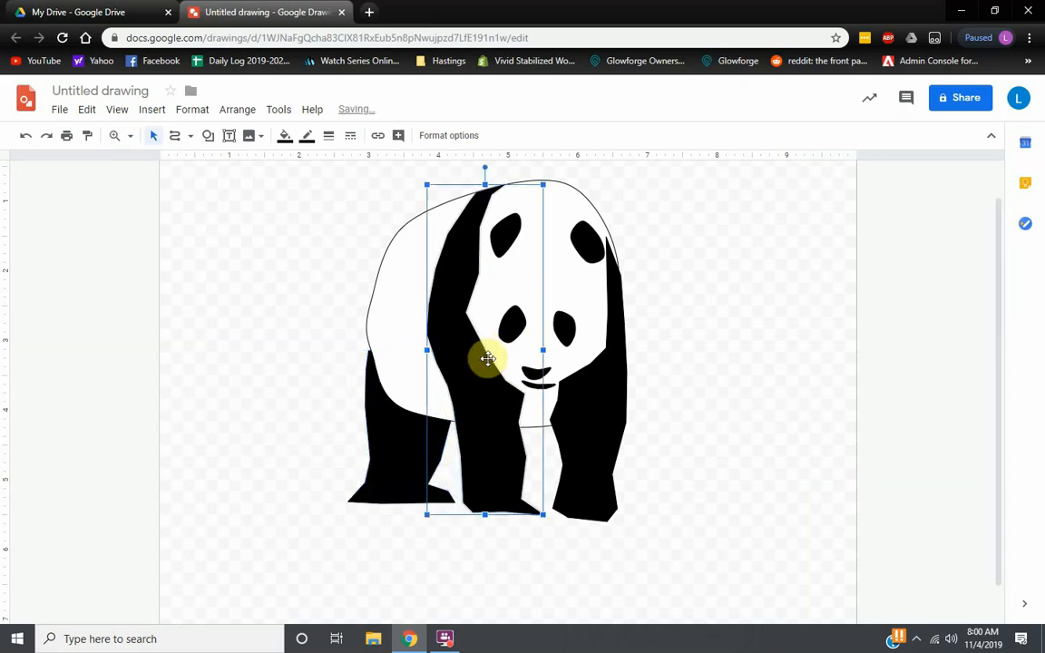
pyautogui.doubleClick(487, 358)
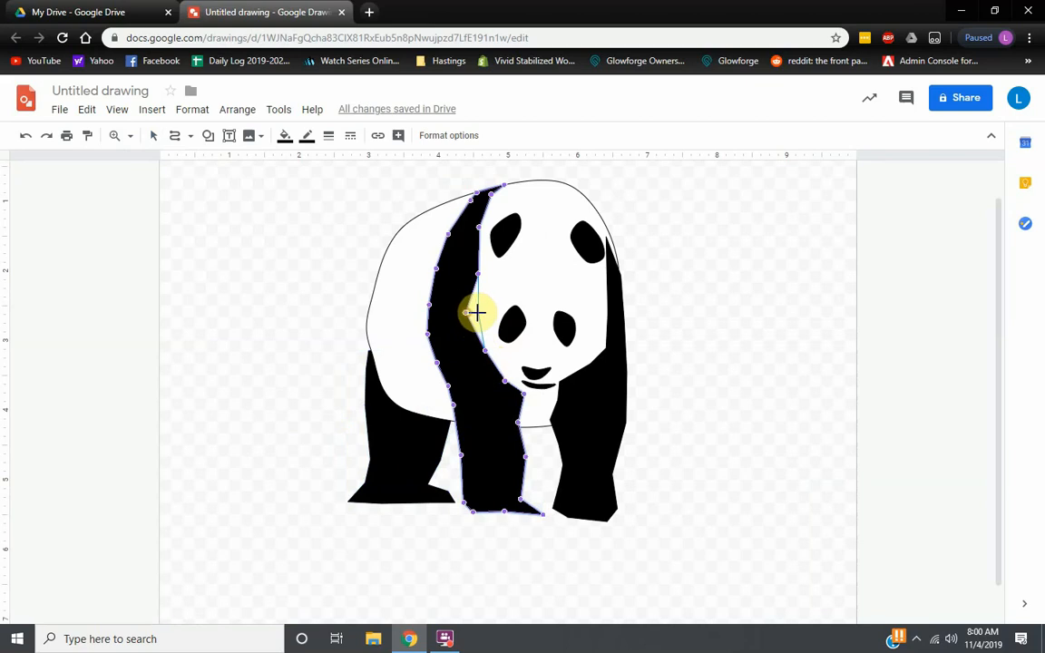
pyautogui.moveTo(473, 312); pyautogui.dragTo(473, 313)
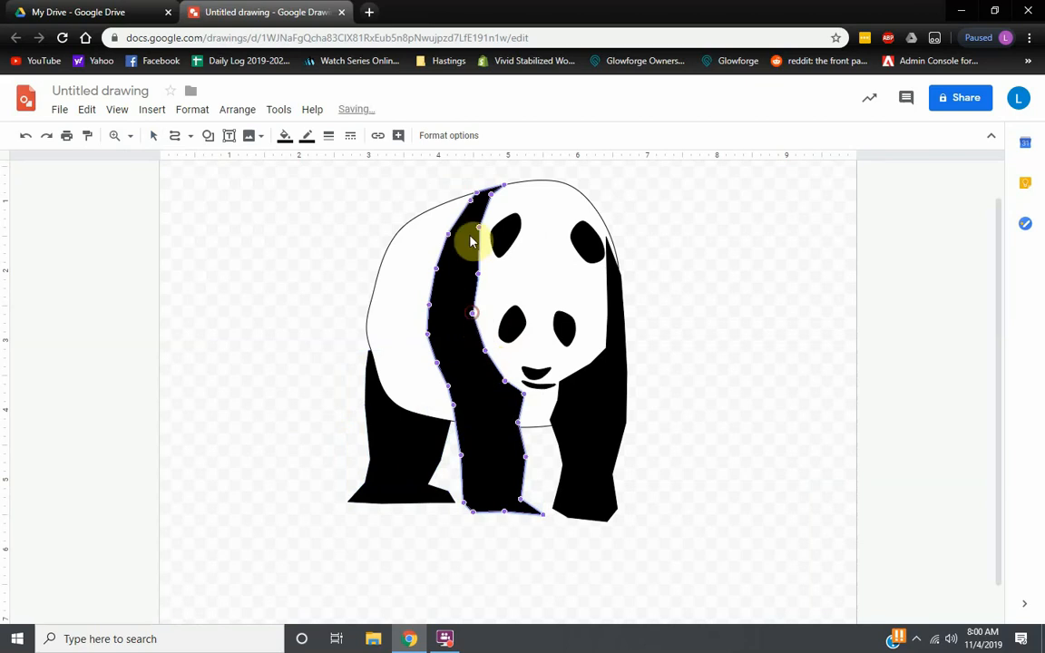
# Step: Reshape the black foreleg below the panda's right-hand ear by repositioning its outer shoulder point to cover the body outline
pyautogui.doubleClick(618, 276)
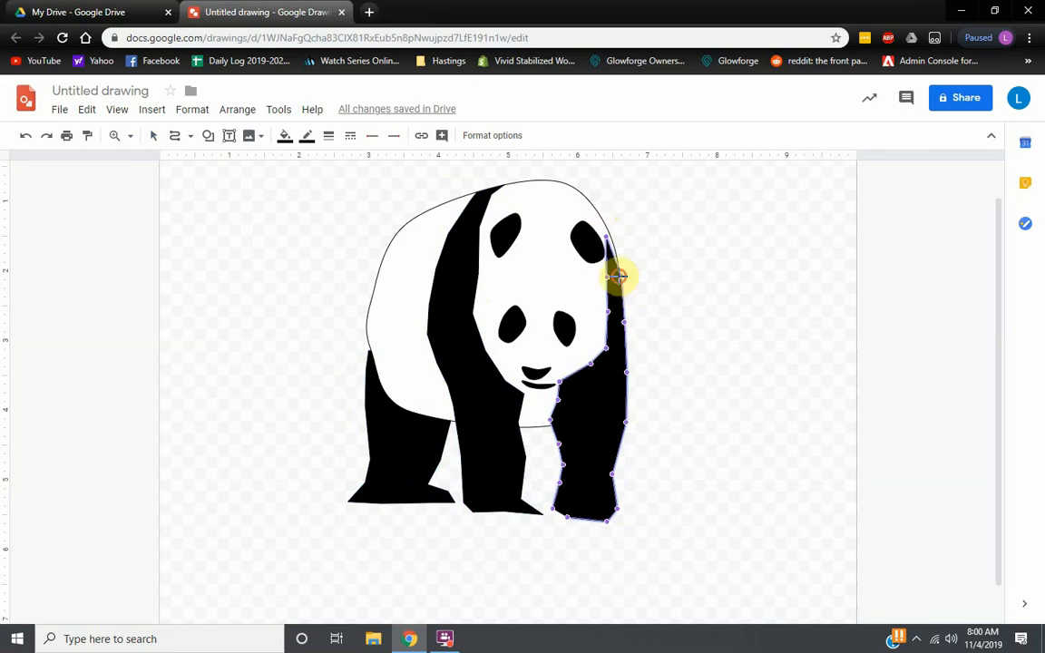
pyautogui.moveTo(612, 241); pyautogui.dragTo(611, 241)
pyautogui.click(628, 225)
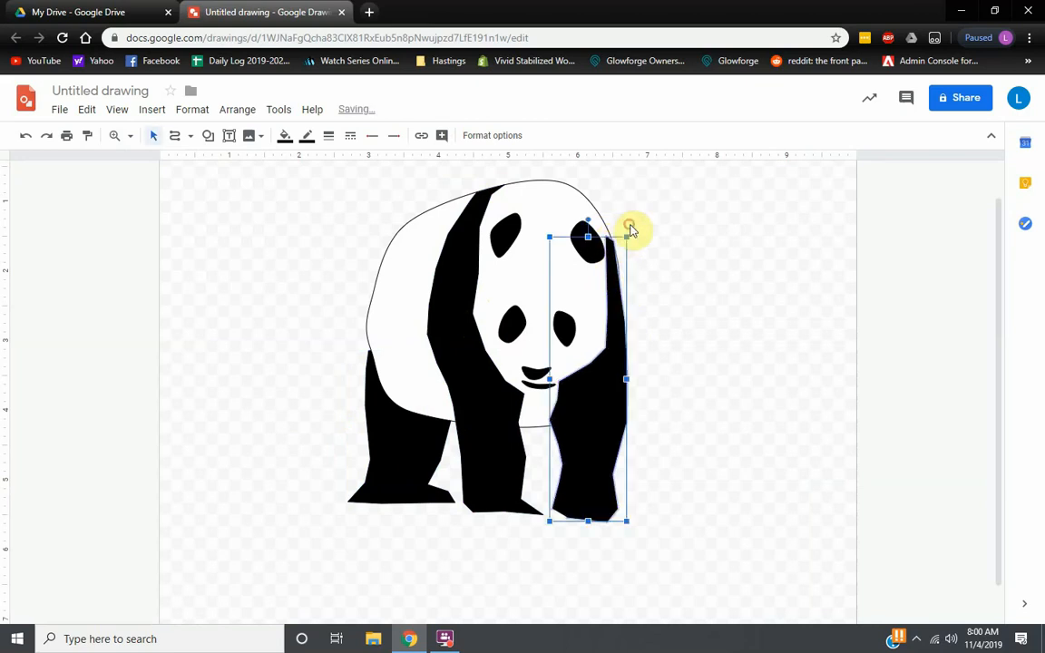
pyautogui.doubleClick(612, 279)
pyautogui.click(617, 274)
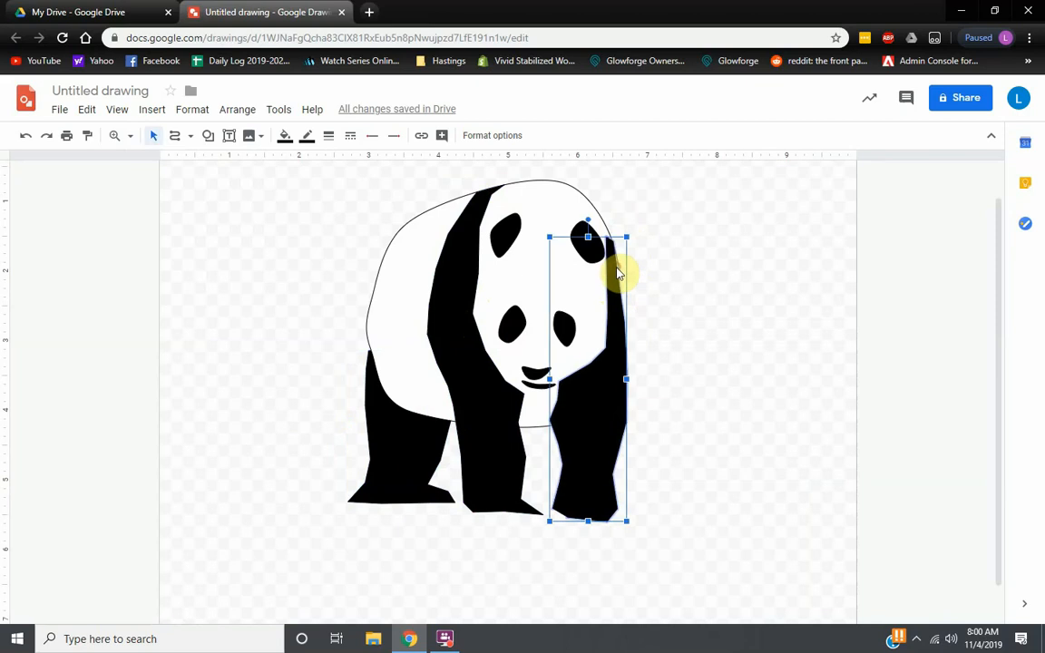
pyautogui.doubleClick(617, 263)
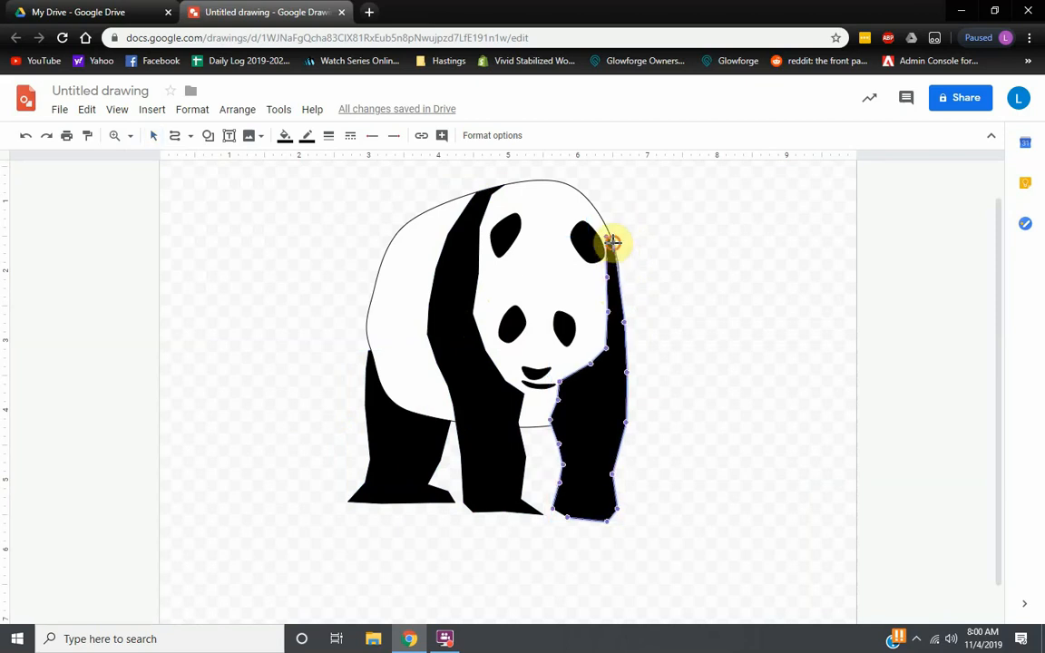
pyautogui.moveTo(619, 264); pyautogui.dragTo(621, 264)
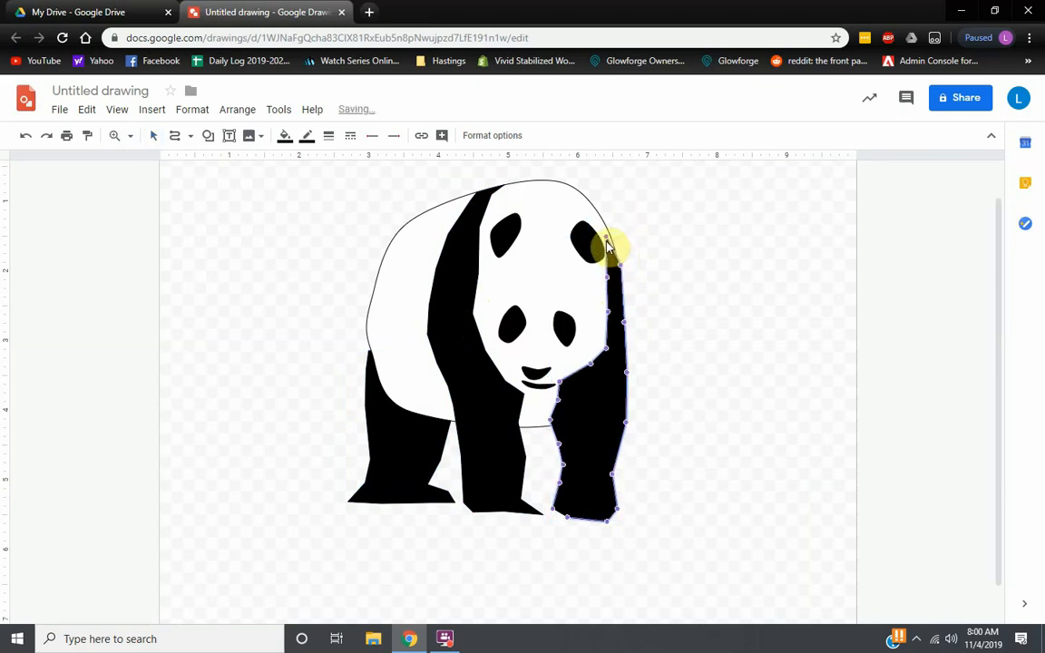
pyautogui.click(650, 224)
pyautogui.click(653, 244)
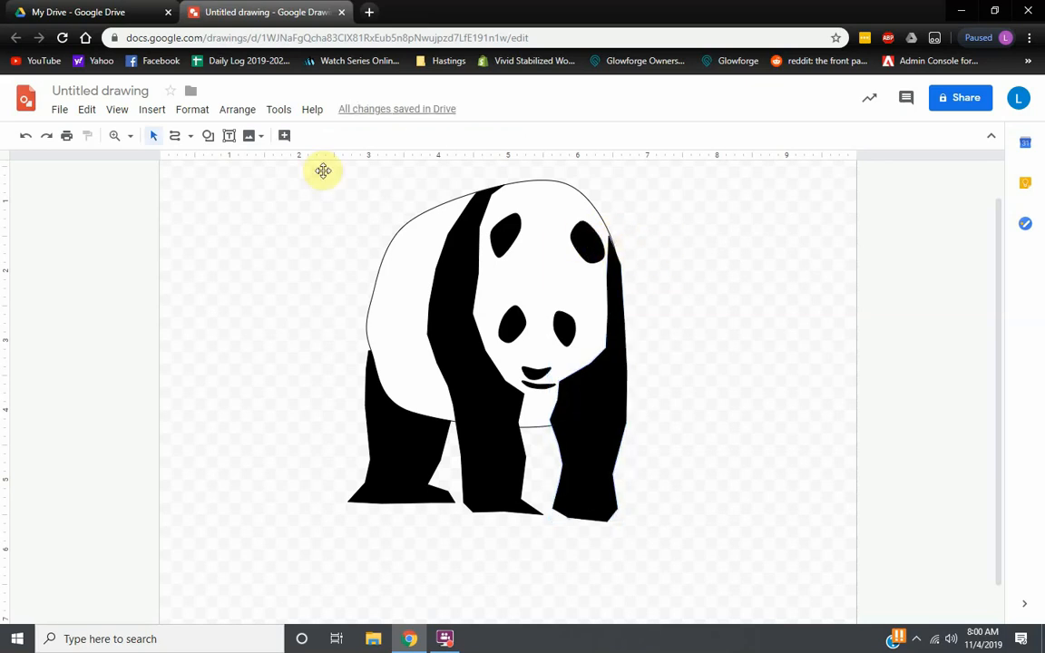
# Step: Align the tip of the foreleg below the right-hand ear with the body outline by moving its topmost point slightly outward
pyautogui.click(129, 136)
pyautogui.click(171, 229)
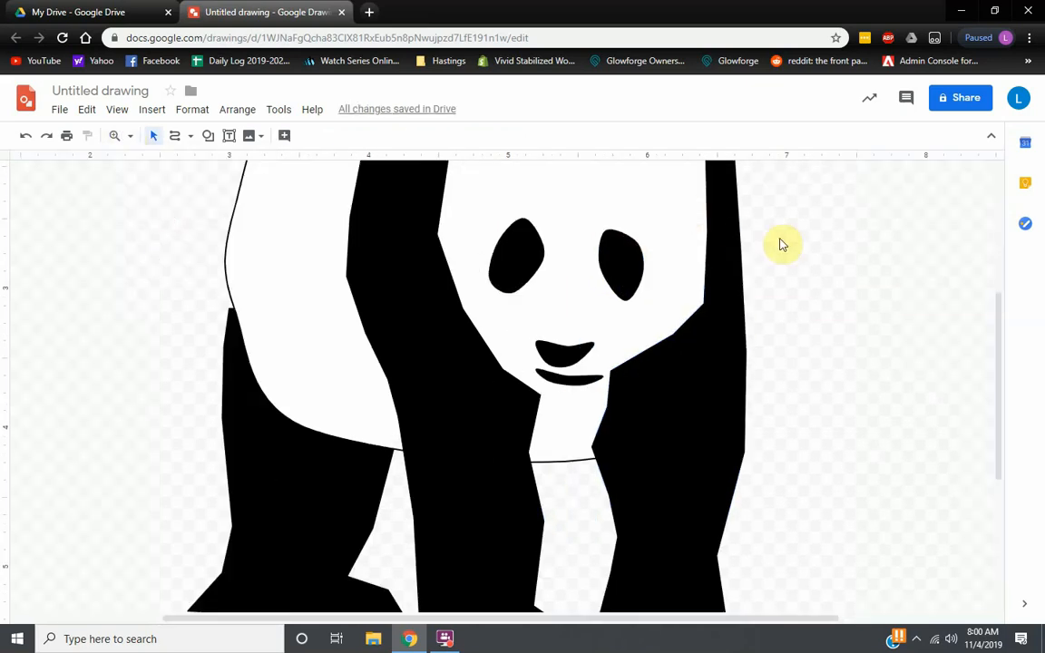
pyautogui.scroll(3, 781, 240)
pyautogui.click(718, 439)
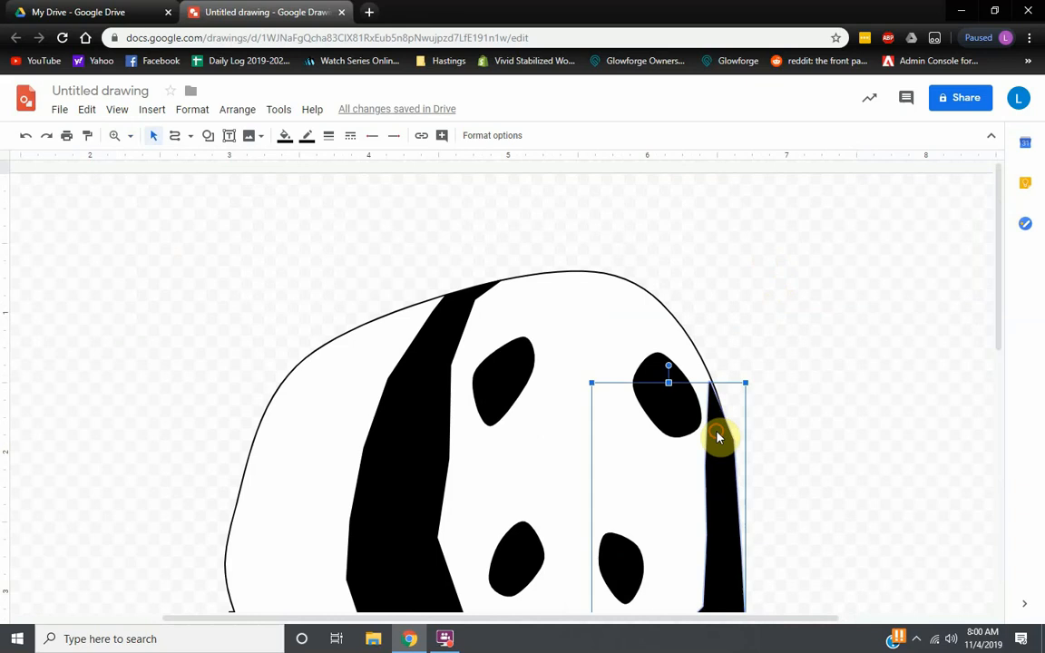
pyautogui.doubleClick(715, 415)
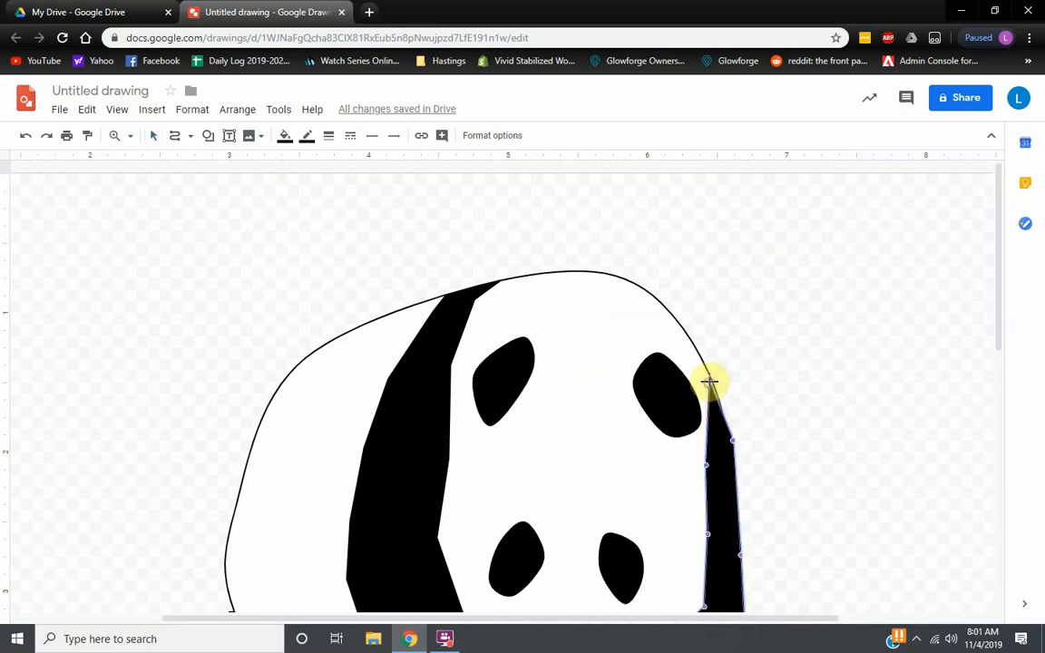
pyautogui.click(739, 347)
pyautogui.click(898, 422)
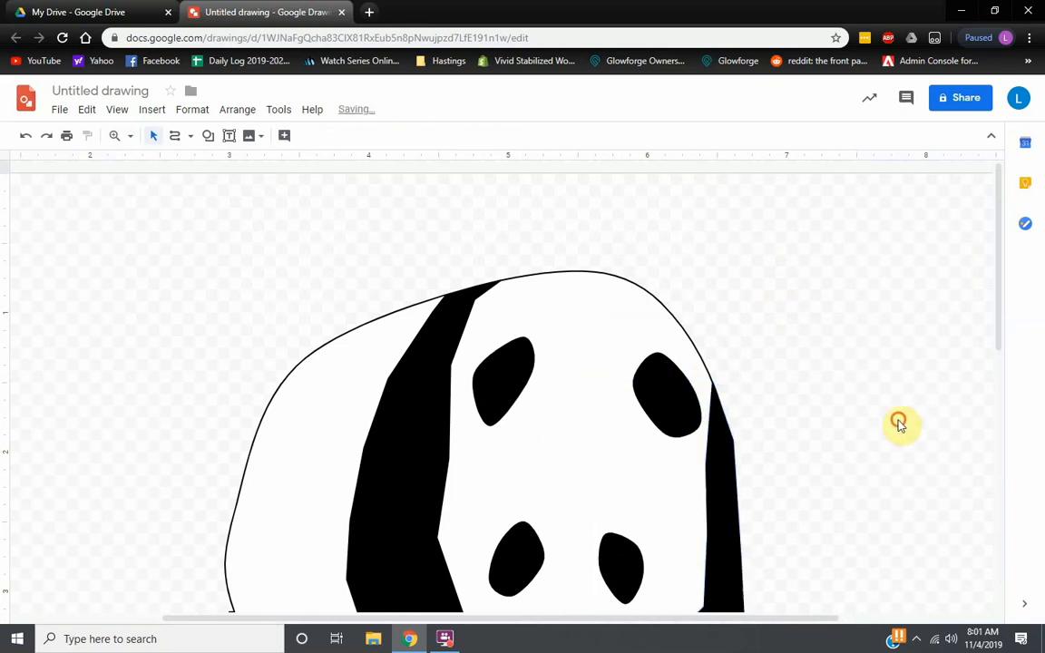
# Step: View the whole panda drawing at 100% zoom
pyautogui.scroll(-1, 876, 436)
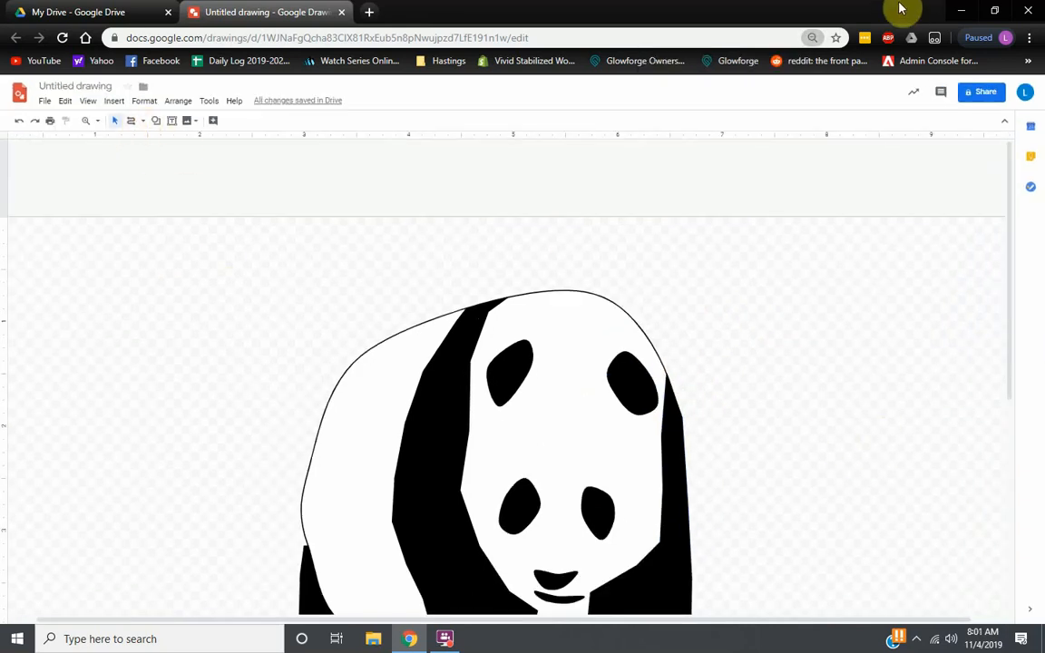
pyautogui.hotkey('ctrl', '0')
pyautogui.click(787, 63)
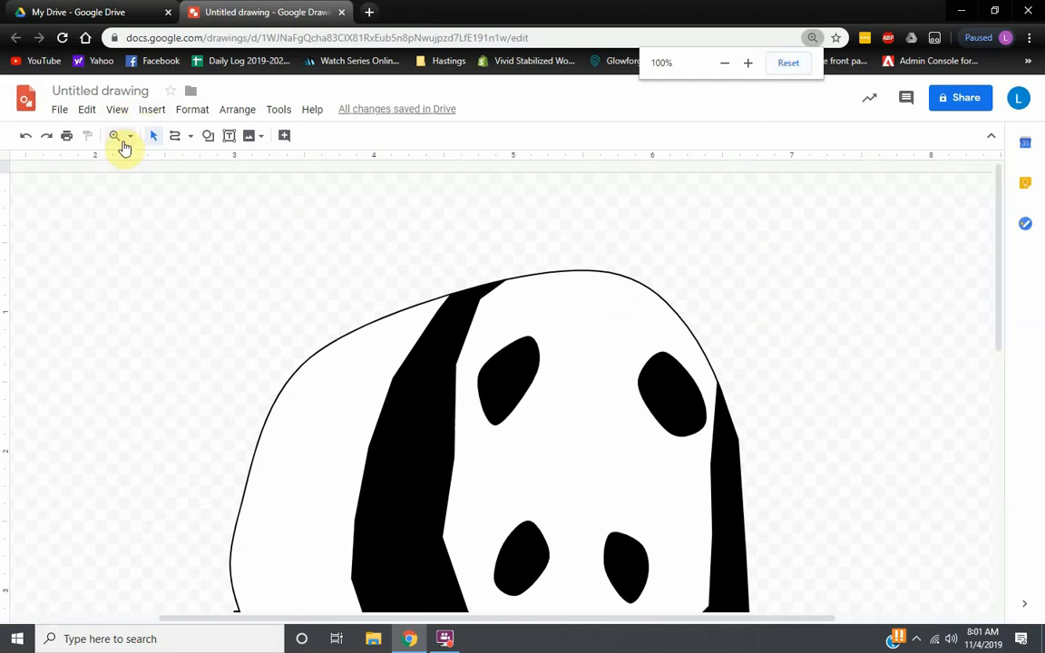
pyautogui.click(116, 136)
pyautogui.click(131, 136)
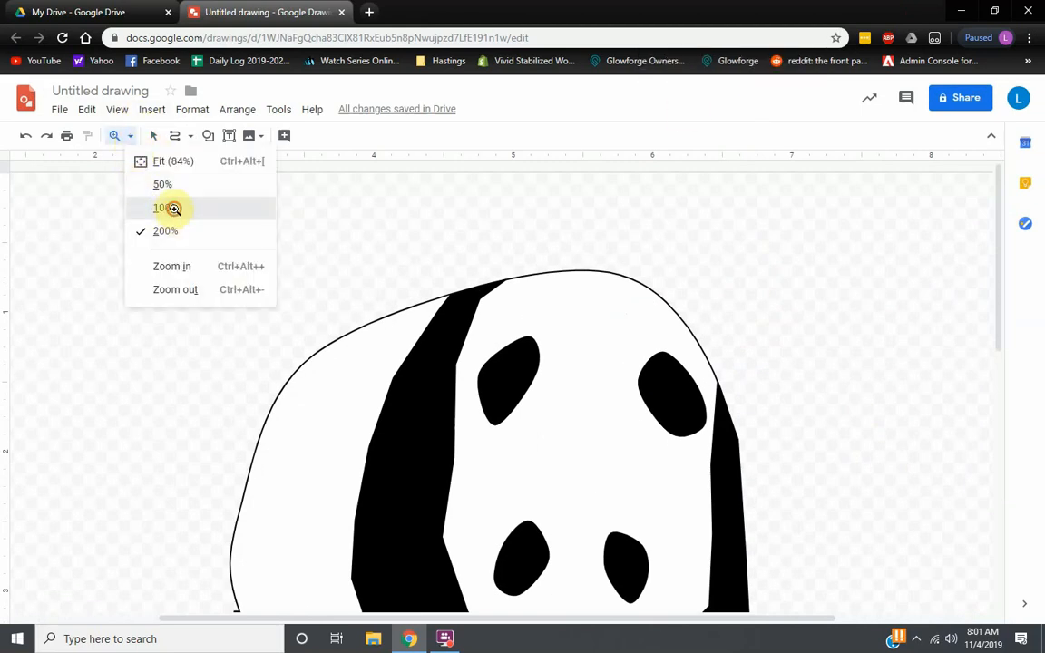
pyautogui.click(171, 208)
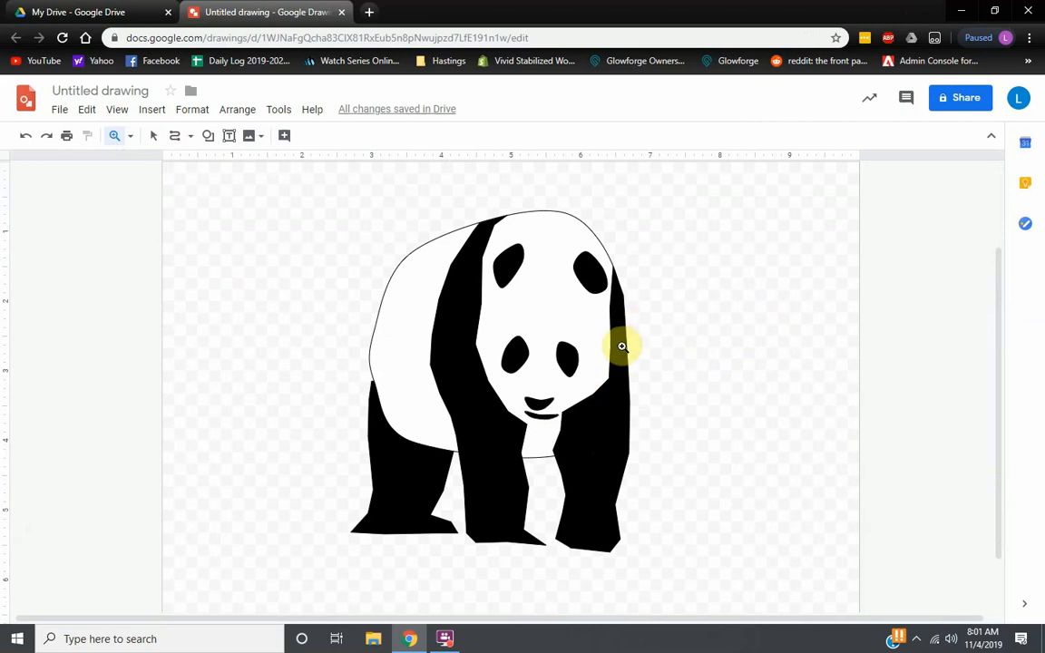
# Step: Draw a small oval on the empty canvas beside the panda's back and delete it again
pyautogui.click(211, 137)
pyautogui.moveTo(275, 173)
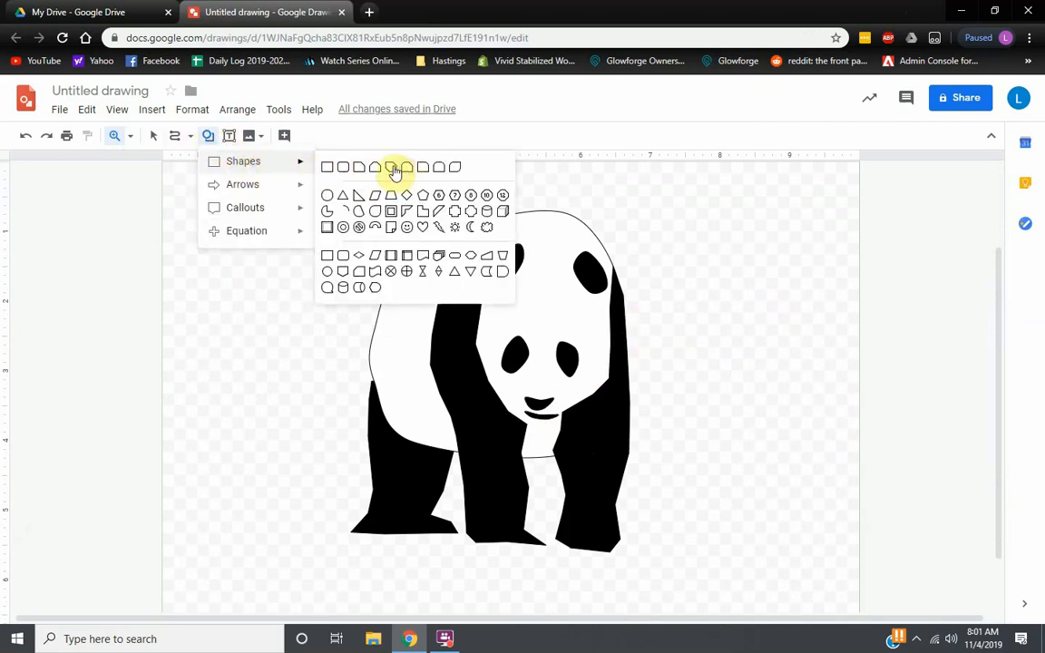
pyautogui.click(327, 196)
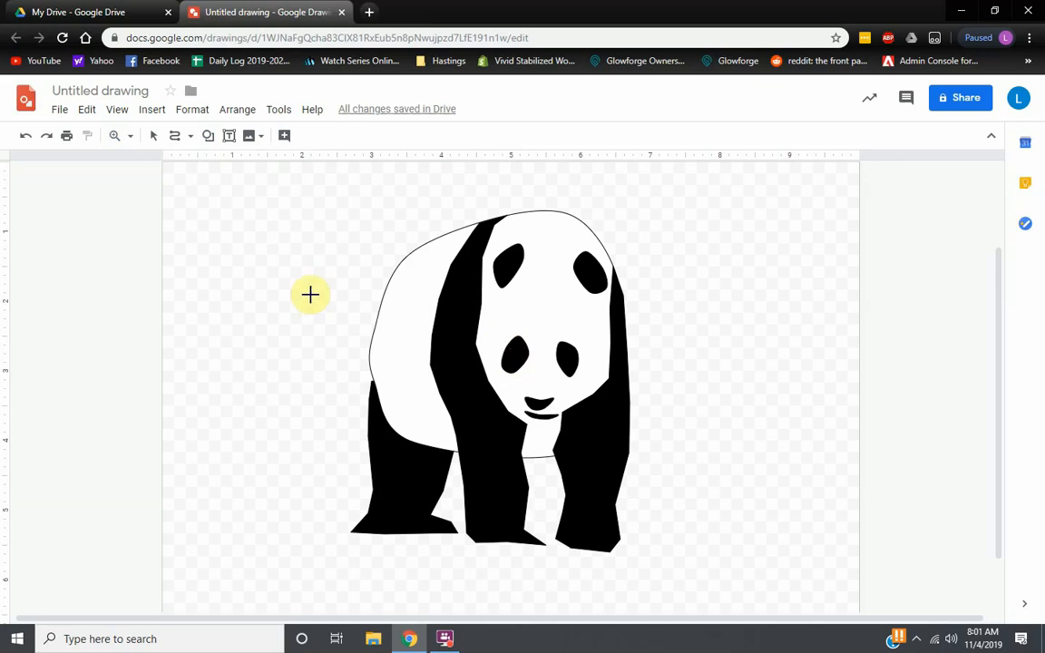
pyautogui.moveTo(308, 292); pyautogui.dragTo(344, 342)
pyautogui.click(272, 292)
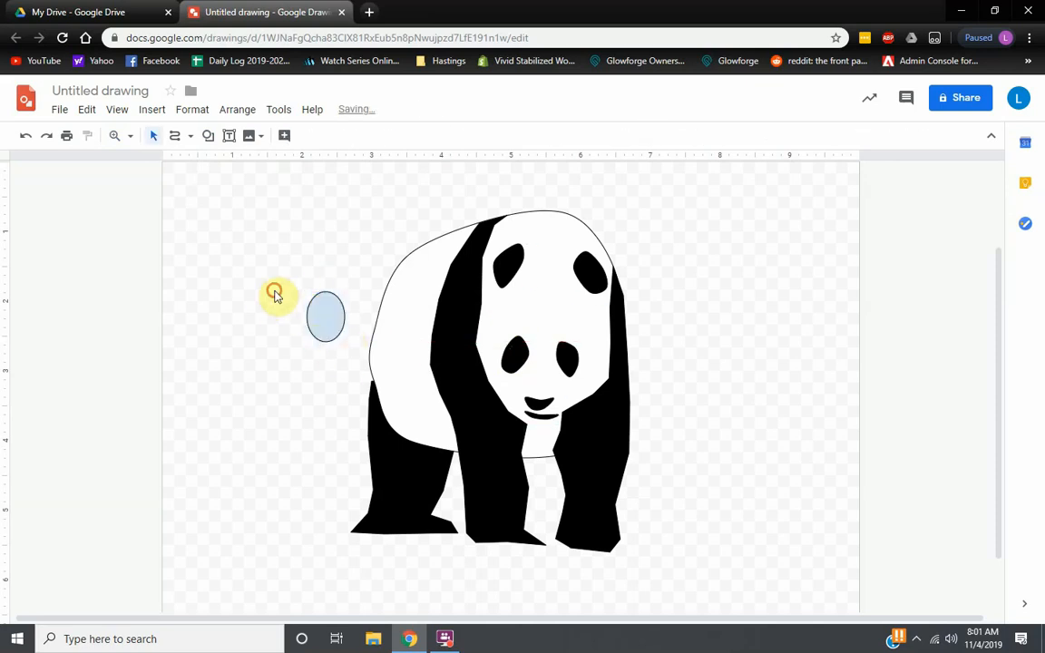
pyautogui.click(331, 310)
pyautogui.click(294, 198)
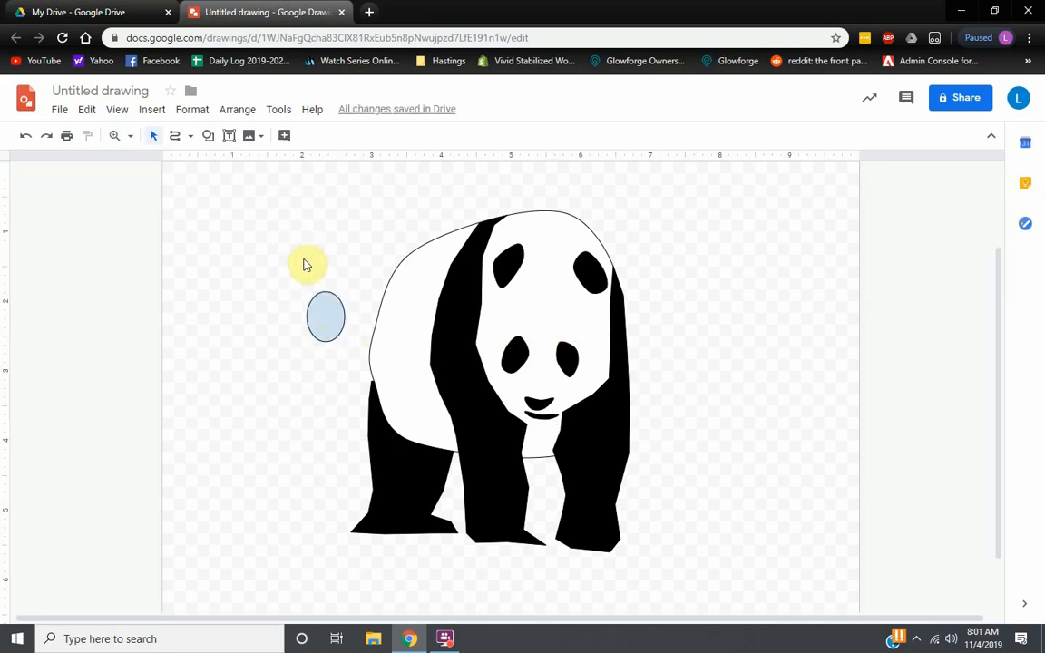
pyautogui.click(334, 330)
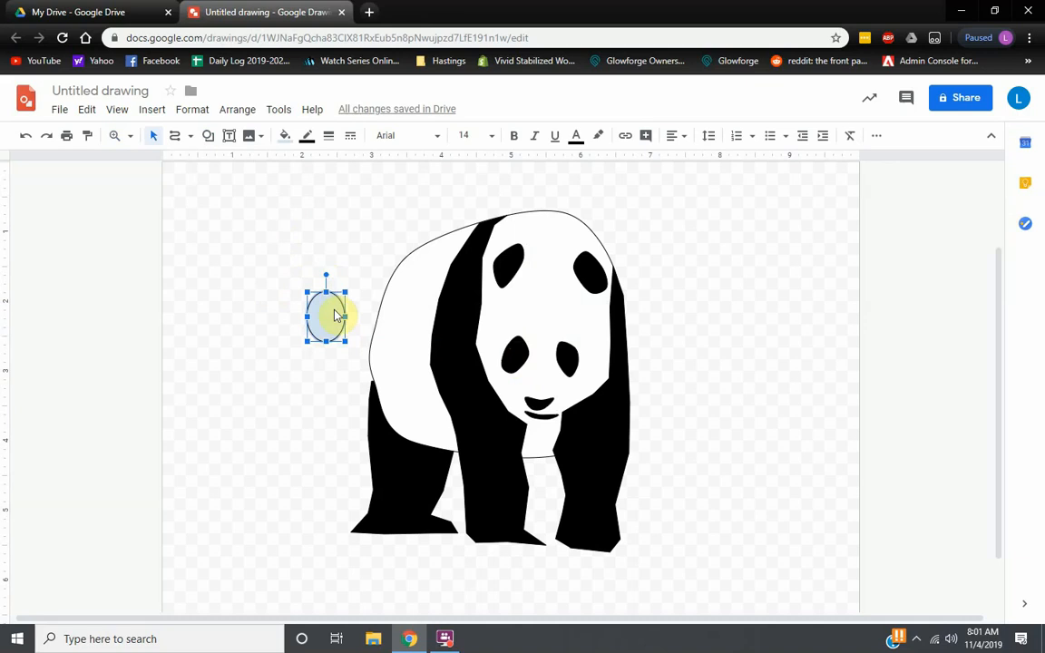
pyautogui.click(354, 275)
pyautogui.click(316, 313)
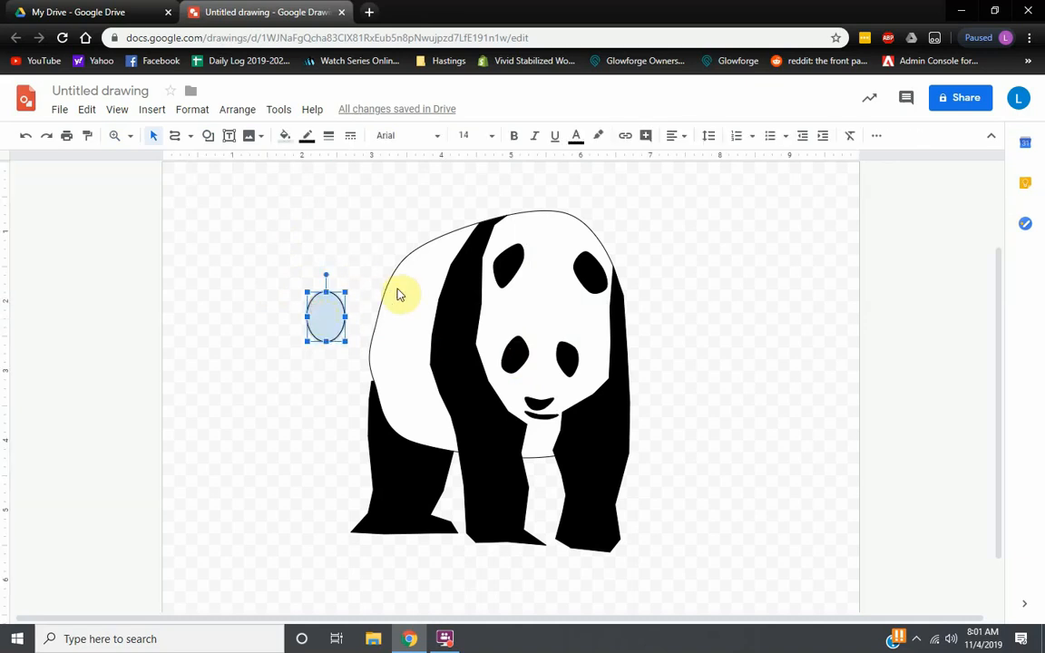
pyautogui.press('Delete')
# Step: Extend the black rear leg upward by moving its top outer point along the edge of the white body outline
pyautogui.click(368, 401)
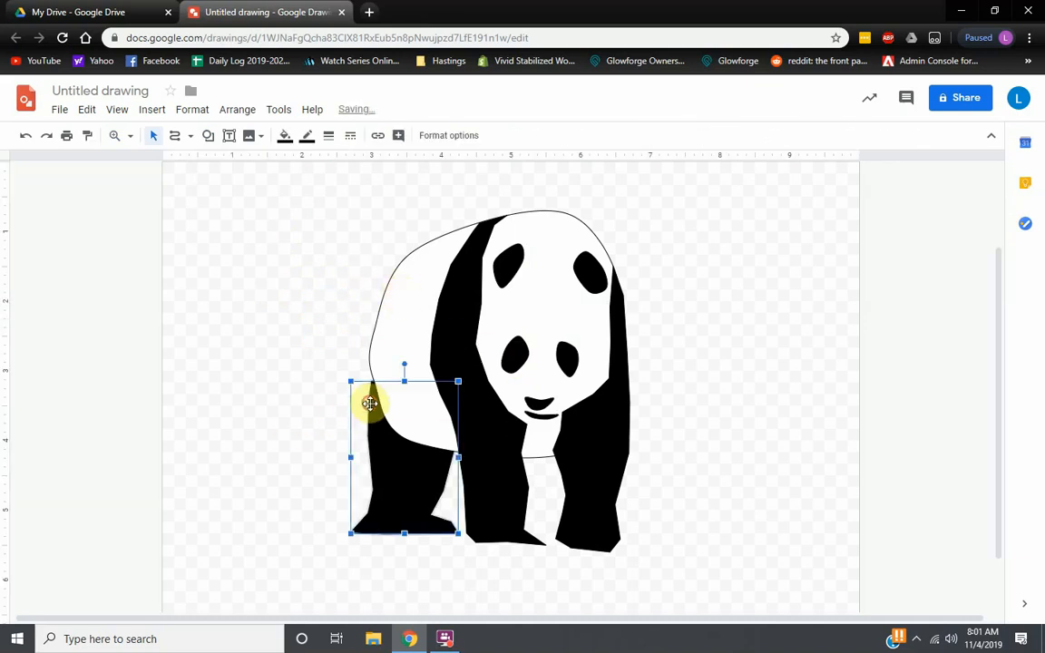
pyautogui.doubleClick(368, 402)
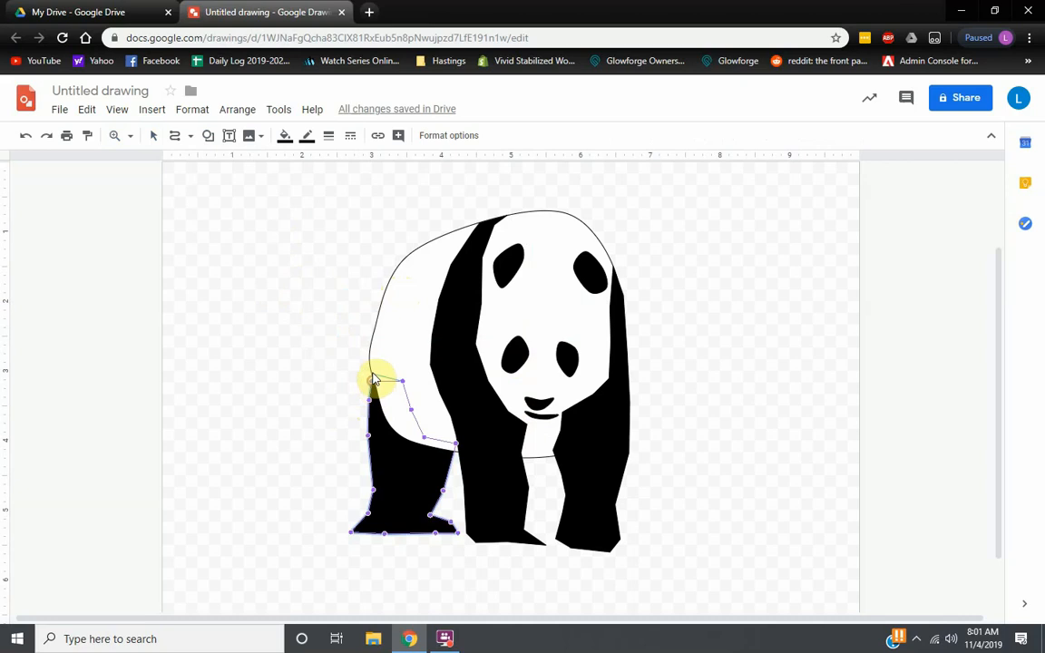
pyautogui.moveTo(373, 374); pyautogui.dragTo(369, 357)
pyautogui.click(339, 319)
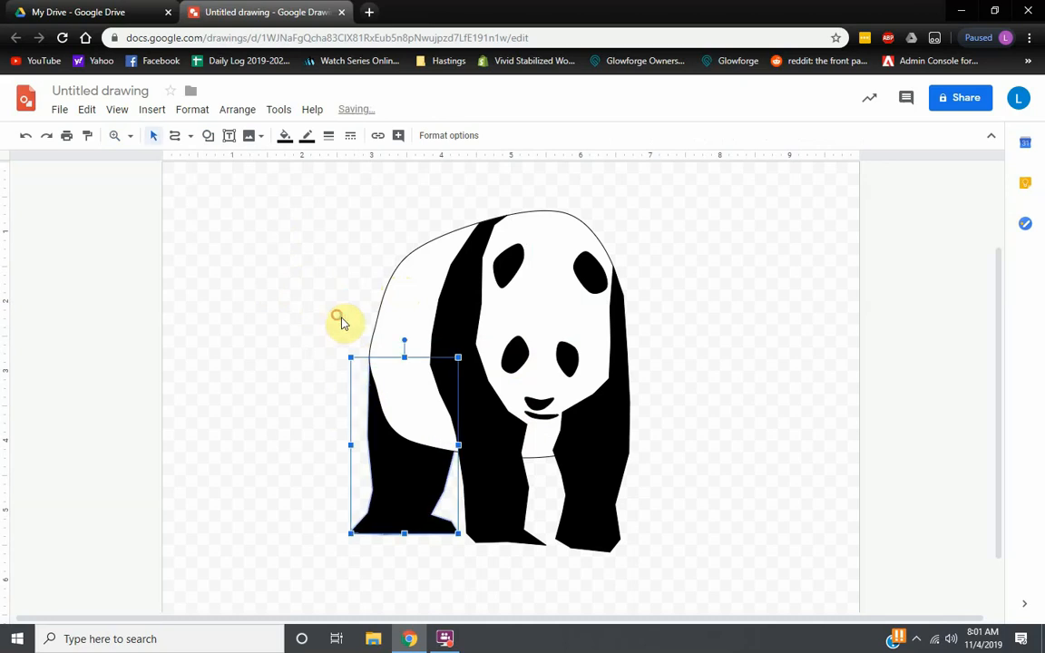
pyautogui.click(329, 370)
# Step: Try to send the white body shape one level backward in the stacking order
pyautogui.click(399, 385)
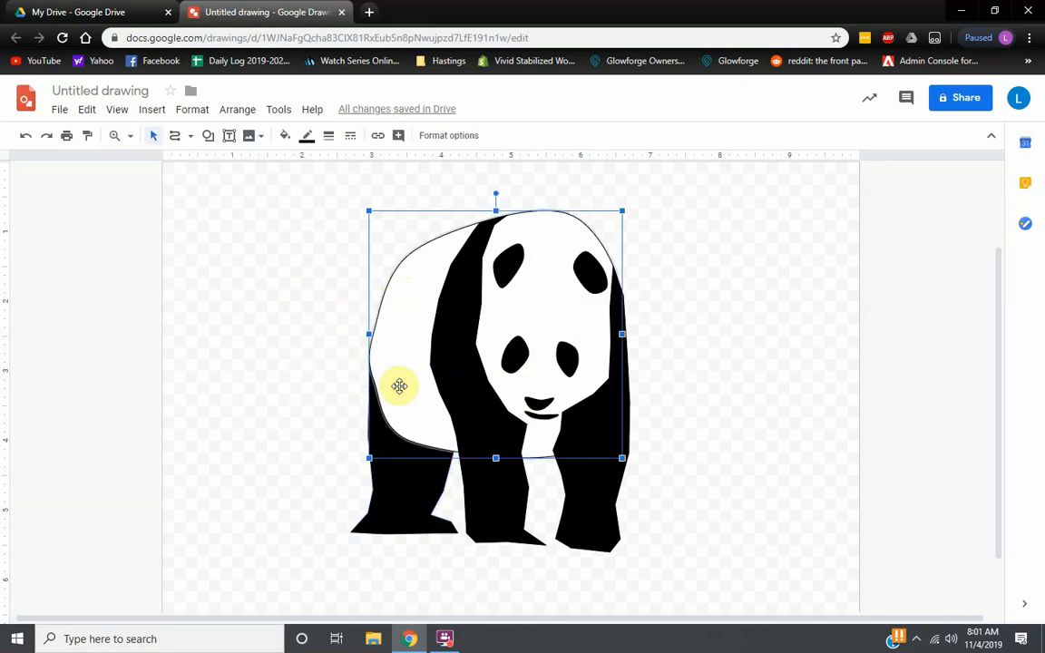
pyautogui.hotkey('ctrl', 'Down')
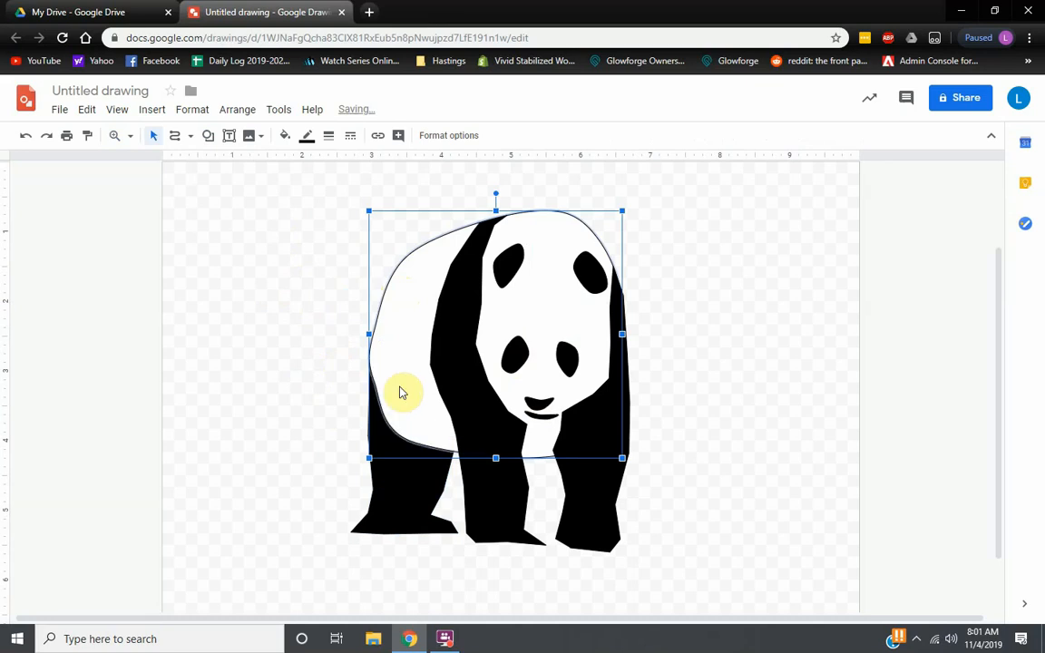
pyautogui.click(803, 403)
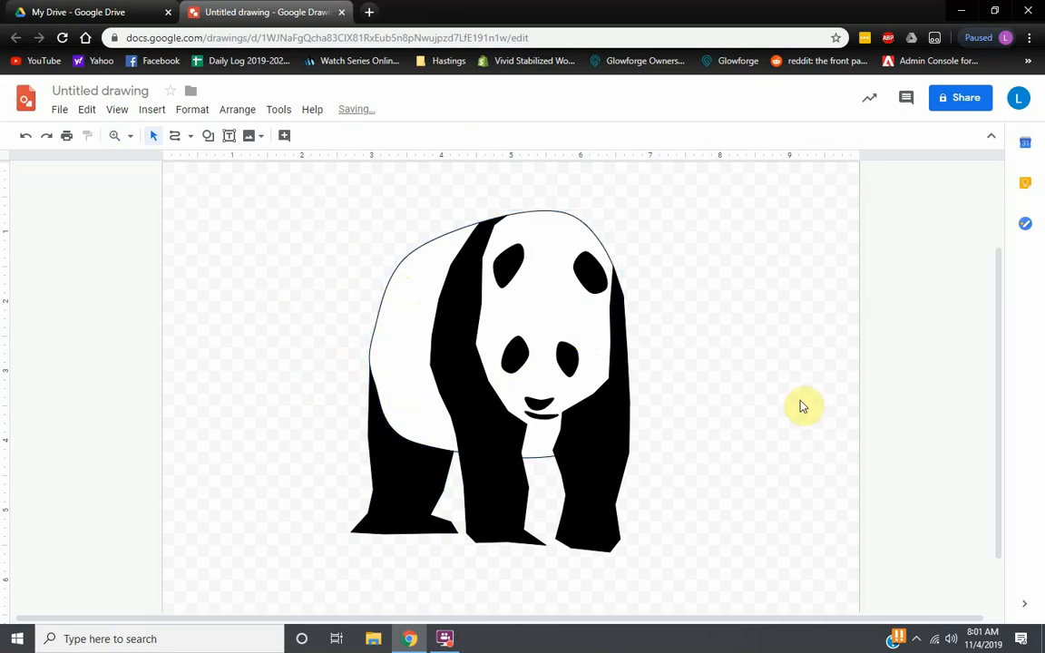